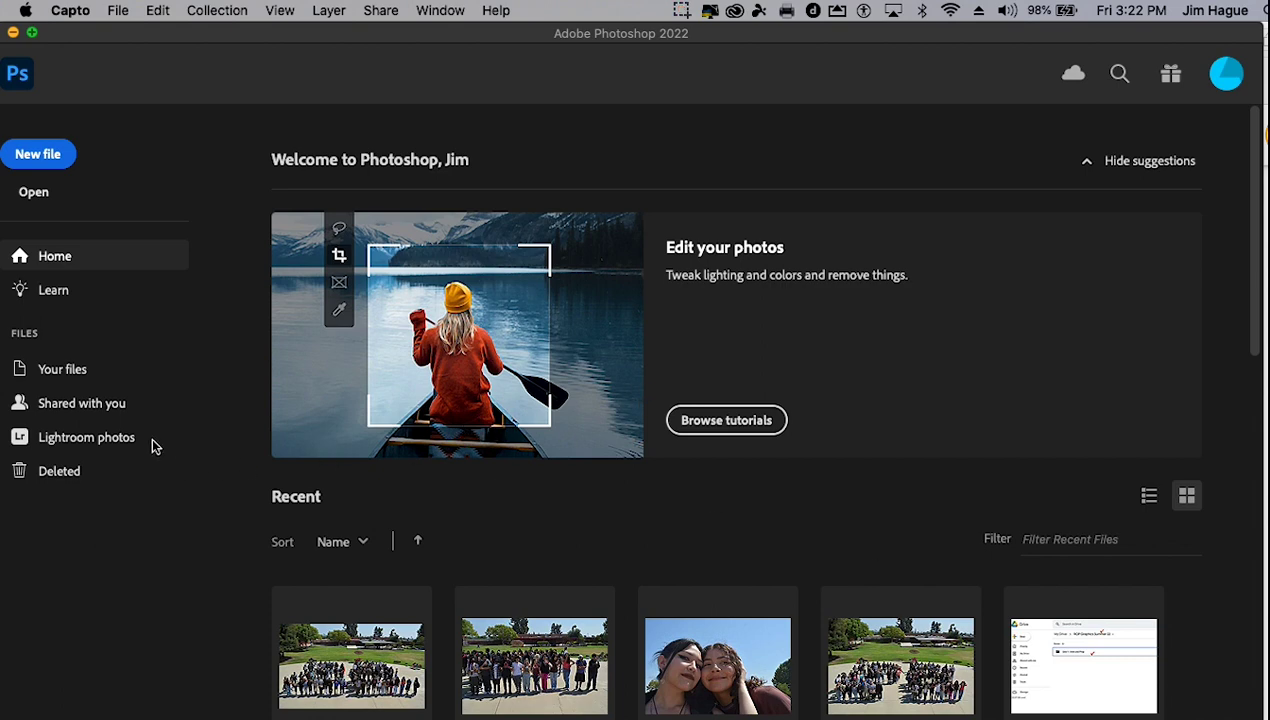
Start a new file from the Home screen and select the document name and width fields
{"action": "left_click", "coordinate": [63, 157]}
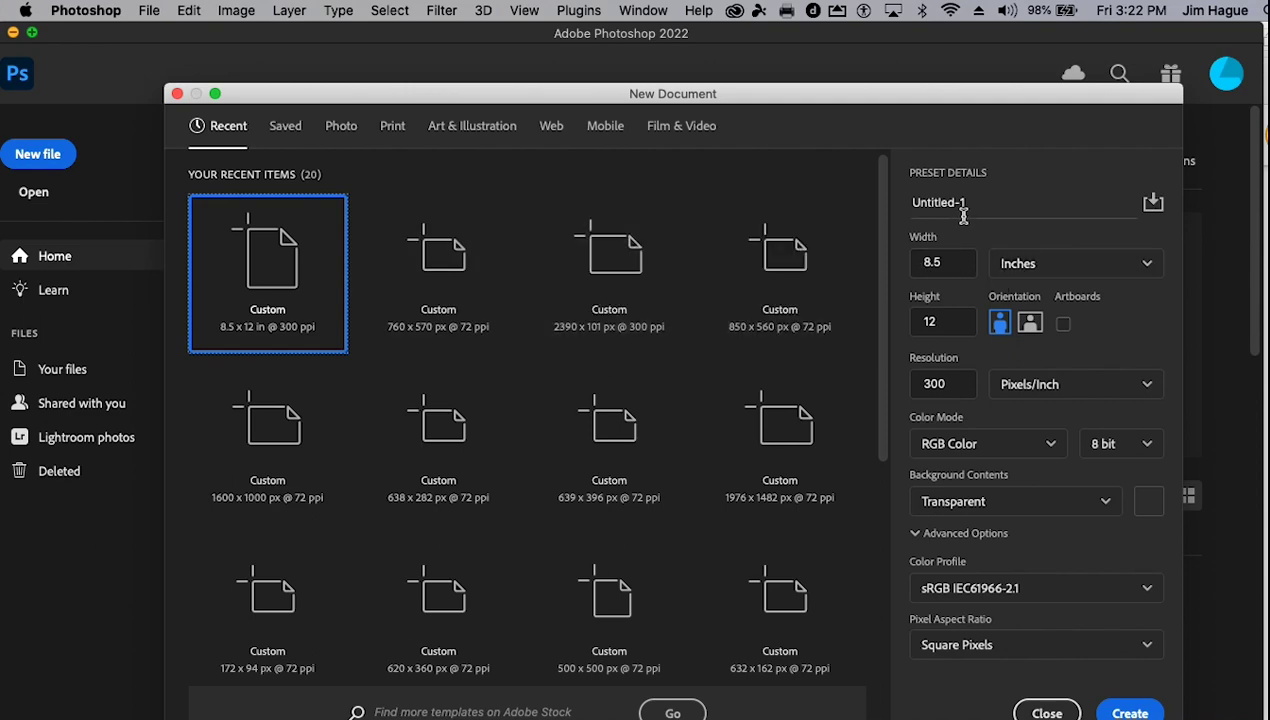
{"action": "left_click_drag", "start_coordinate": [990, 101], "coordinate": [875, 81]}
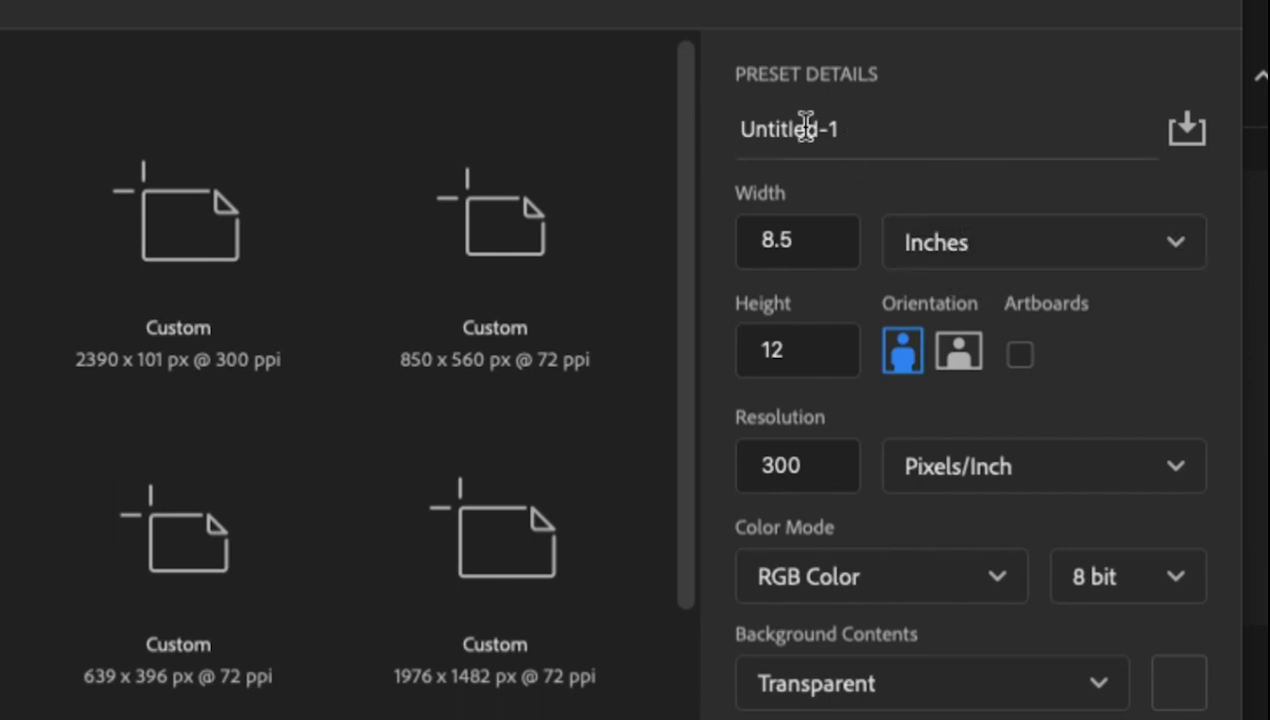
{"action": "left_click_drag", "start_coordinate": [740, 129], "coordinate": [884, 130]}
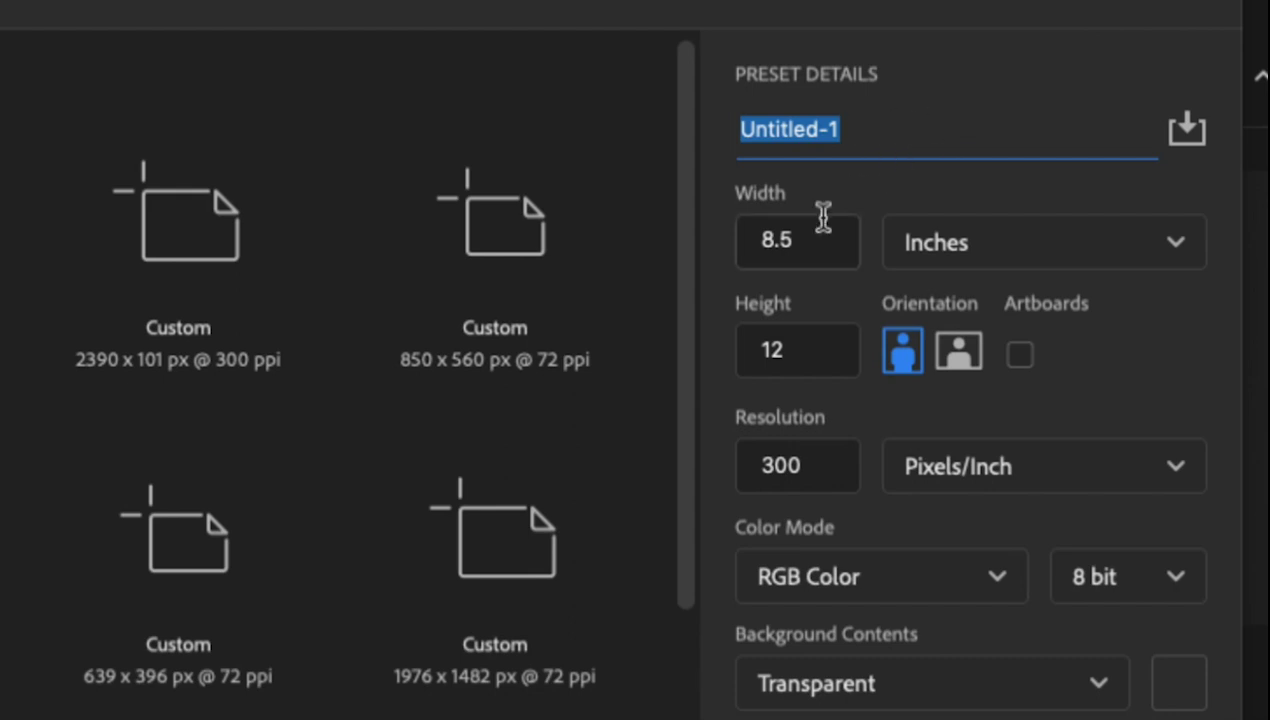
{"action": "left_click_drag", "start_coordinate": [806, 242], "coordinate": [734, 238]}
Switch units to Pixels and enter width 1000, height 1000 and resolution 72
{"action": "left_click", "coordinate": [902, 258]}
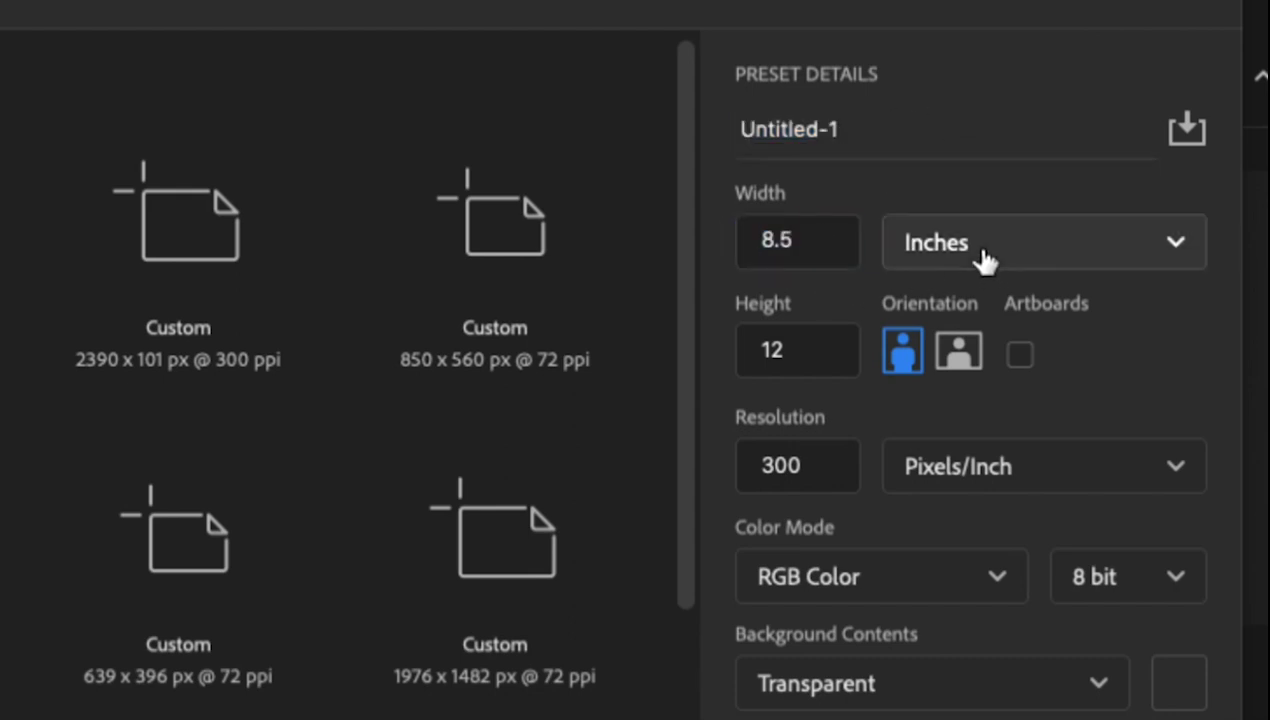
{"action": "left_click", "coordinate": [968, 314]}
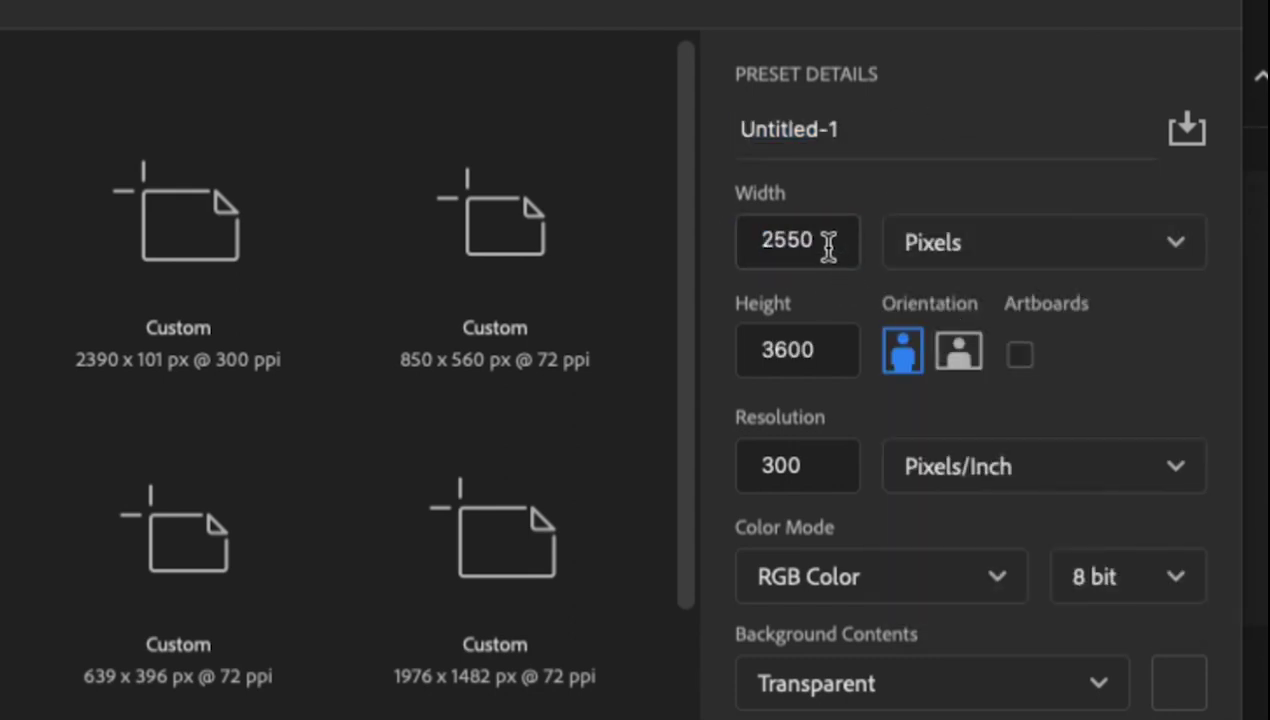
{"action": "left_click_drag", "start_coordinate": [828, 238], "coordinate": [690, 235]}
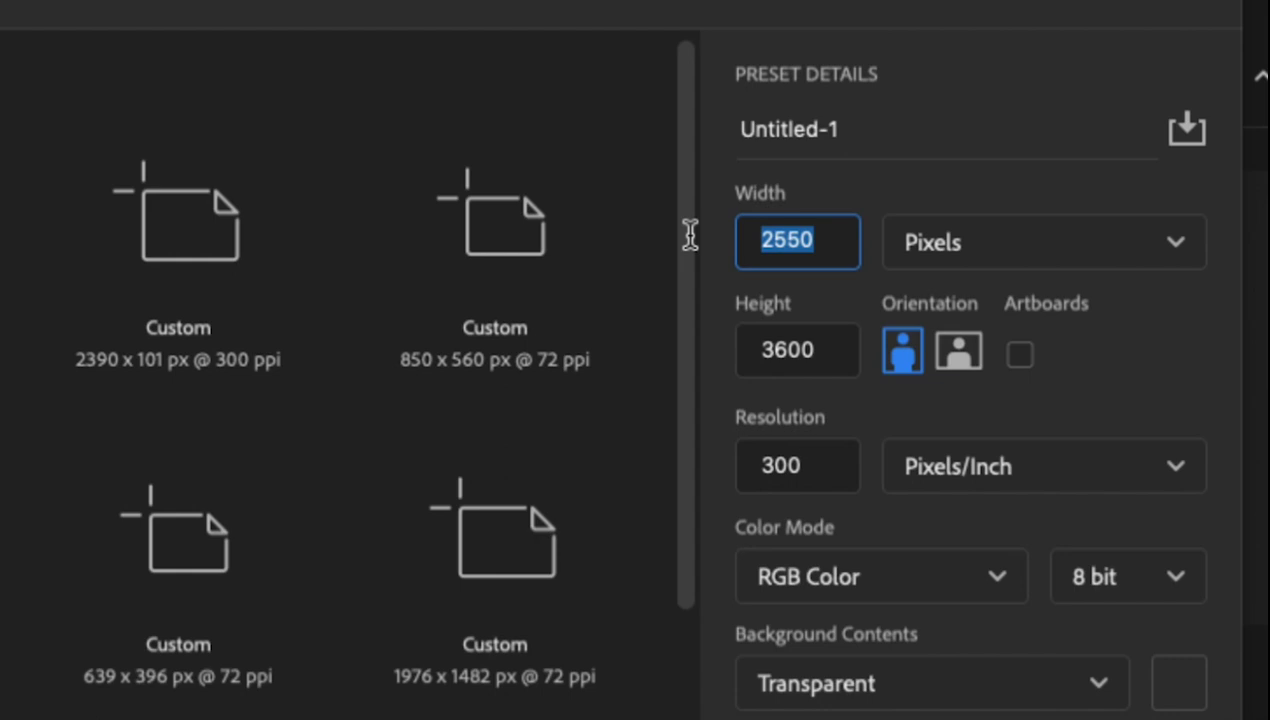
{"action": "type", "text": "1000"}
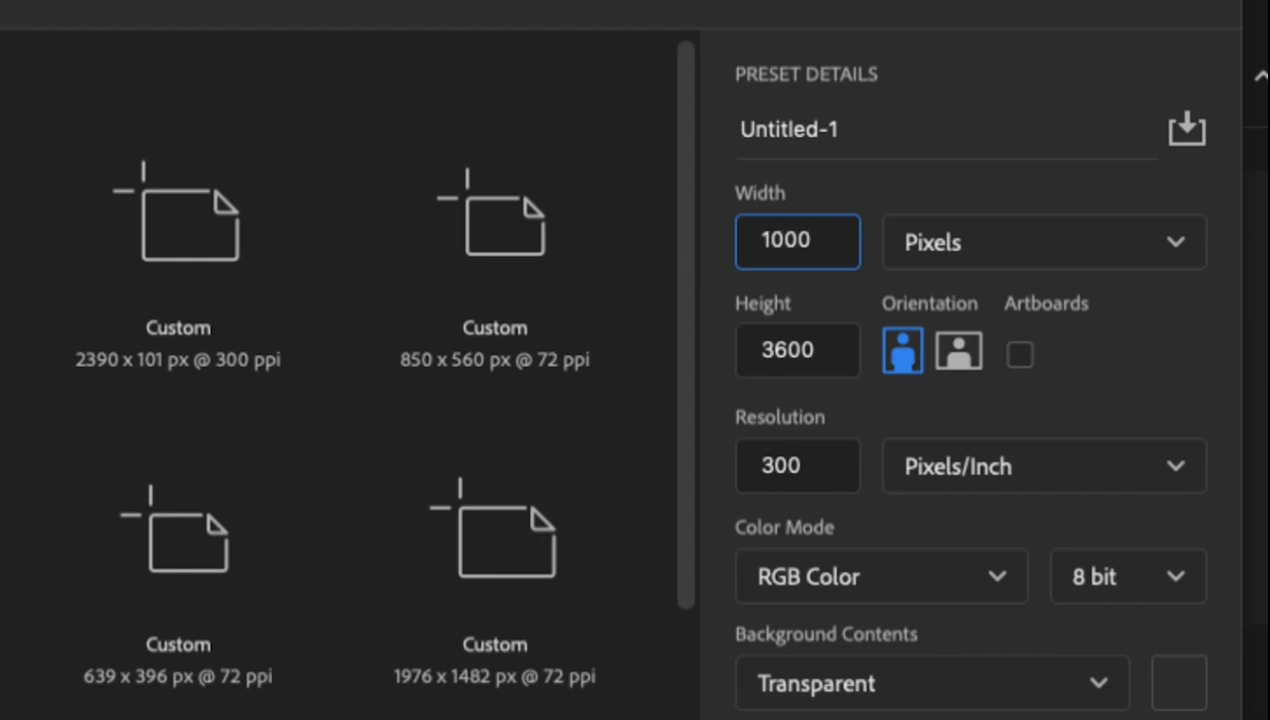
{"action": "key", "text": "Tab"}
{"action": "key", "text": "Tab"}
{"action": "type", "text": "100"}
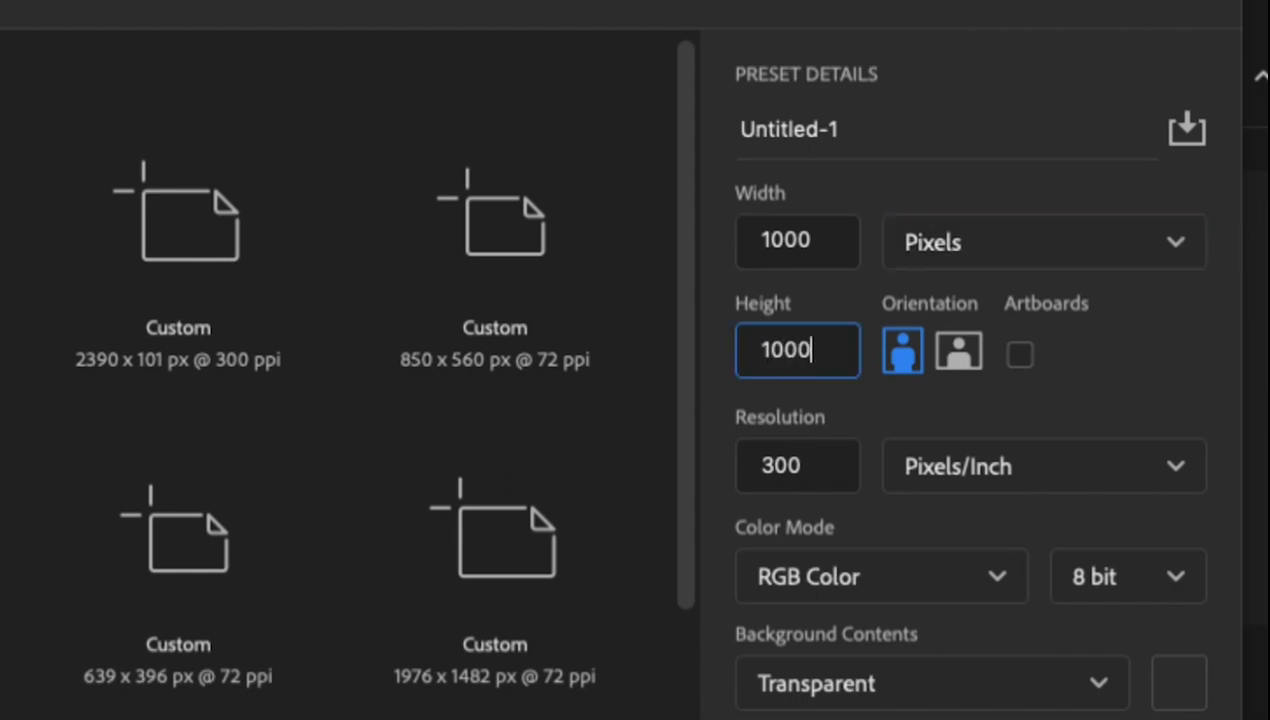
{"action": "left_click_drag", "start_coordinate": [814, 468], "coordinate": [723, 468]}
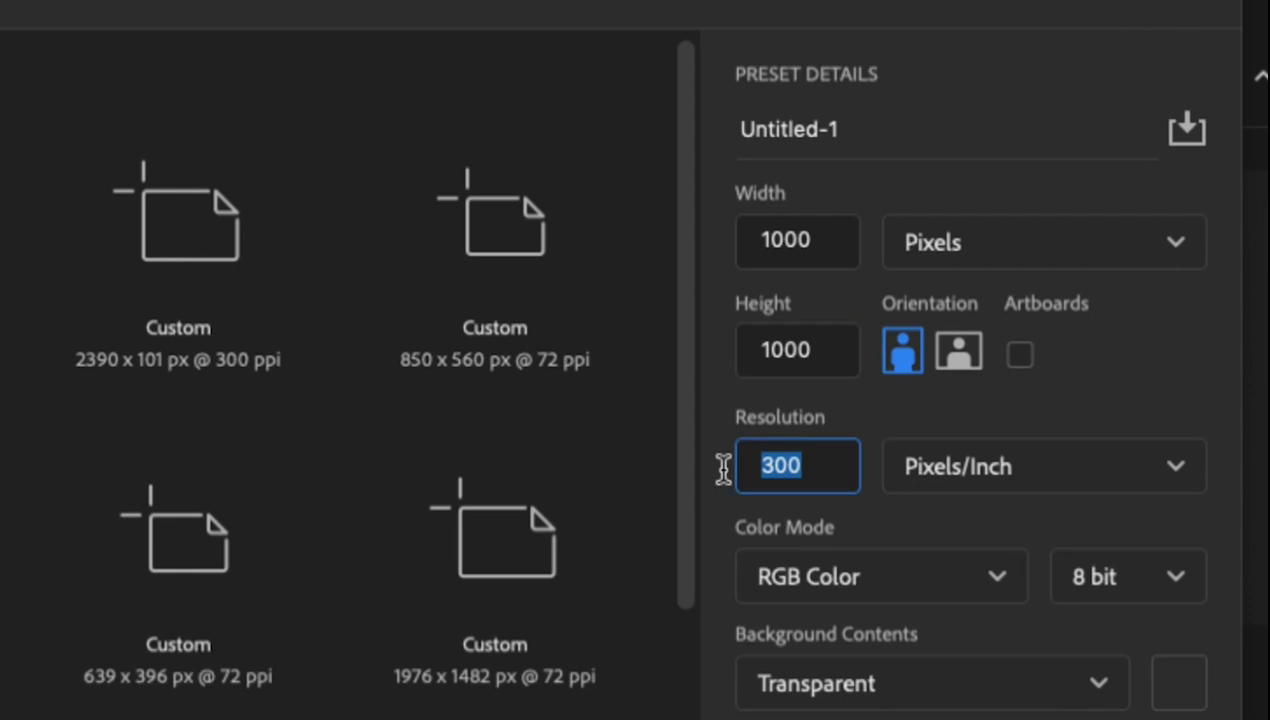
{"action": "type", "text": "72"}
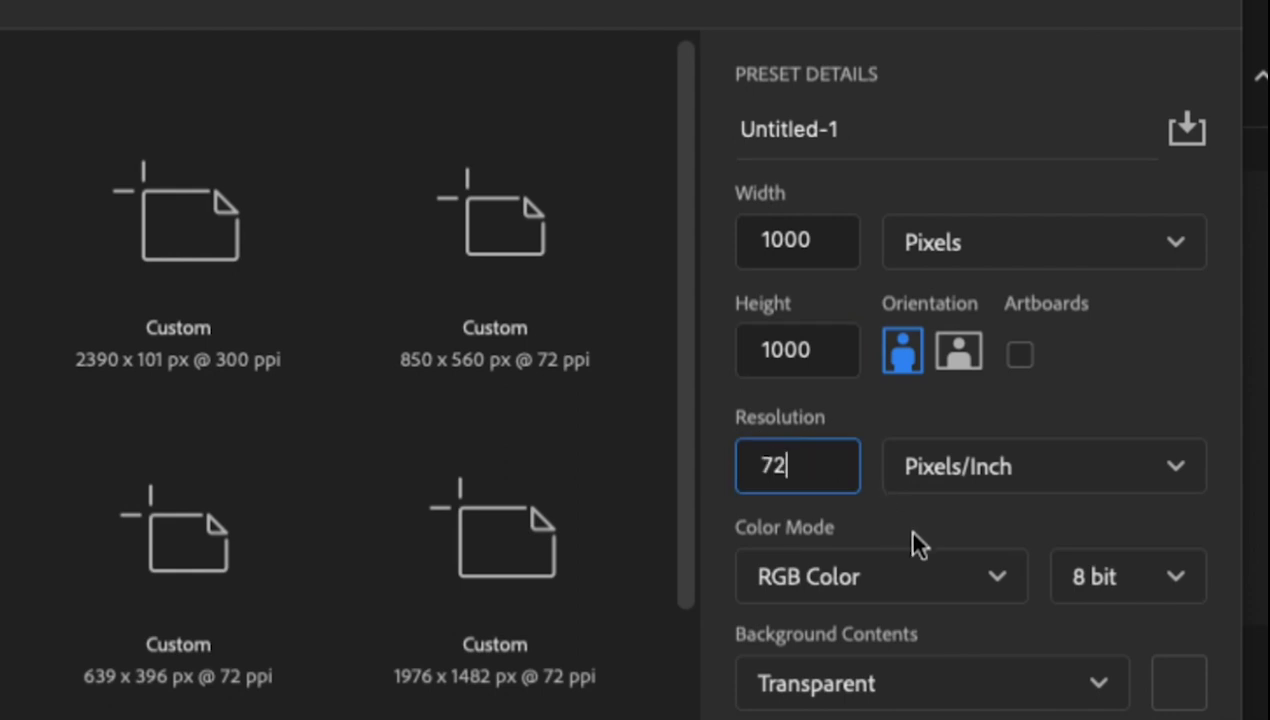
{"action": "left_click", "coordinate": [990, 700]}
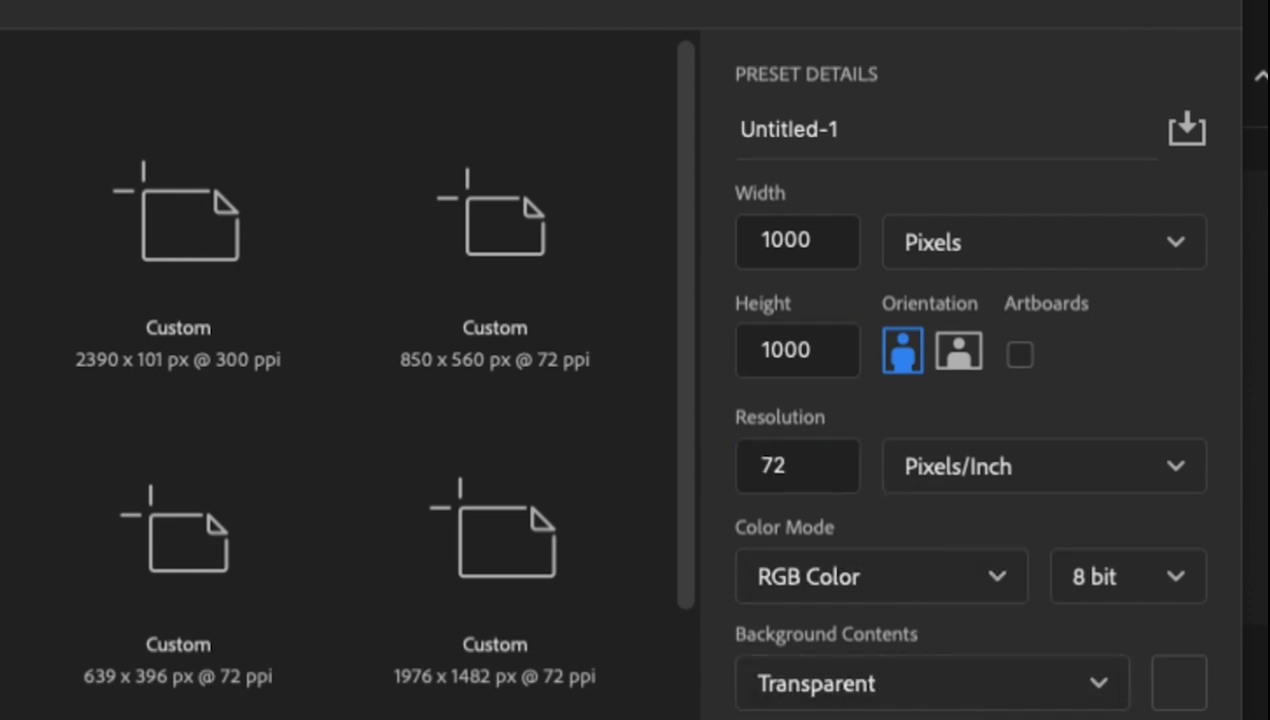
Set Background Contents to White and check the height and resolution values
{"action": "left_click", "coordinate": [958, 688]}
{"action": "left_click", "coordinate": [900, 715]}
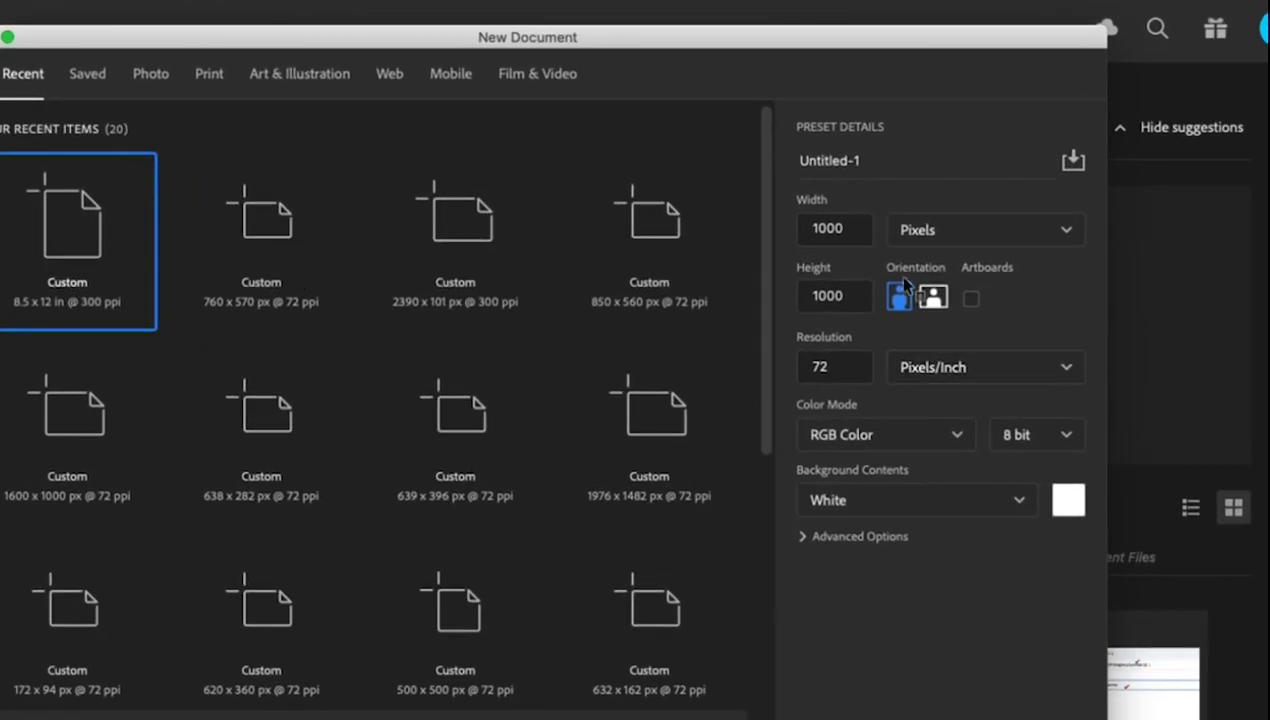
{"action": "left_click", "coordinate": [850, 291]}
{"action": "double_click", "coordinate": [850, 291]}
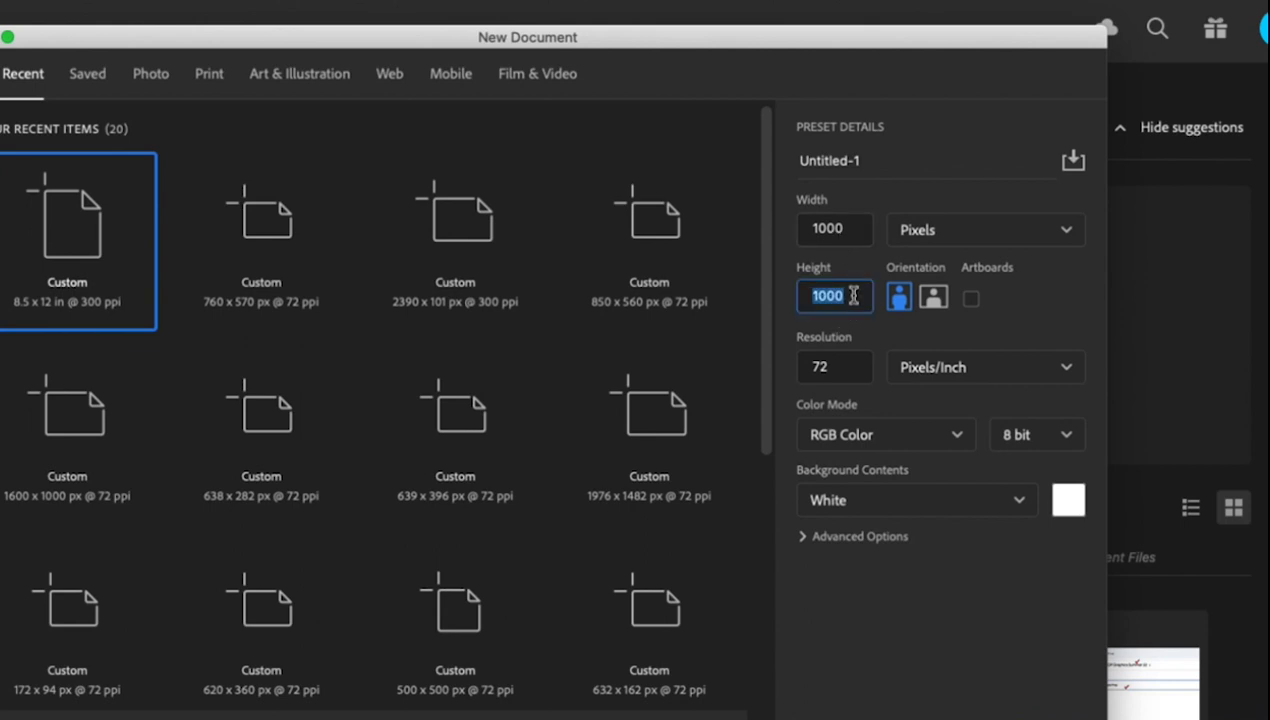
{"action": "double_click", "coordinate": [849, 368]}
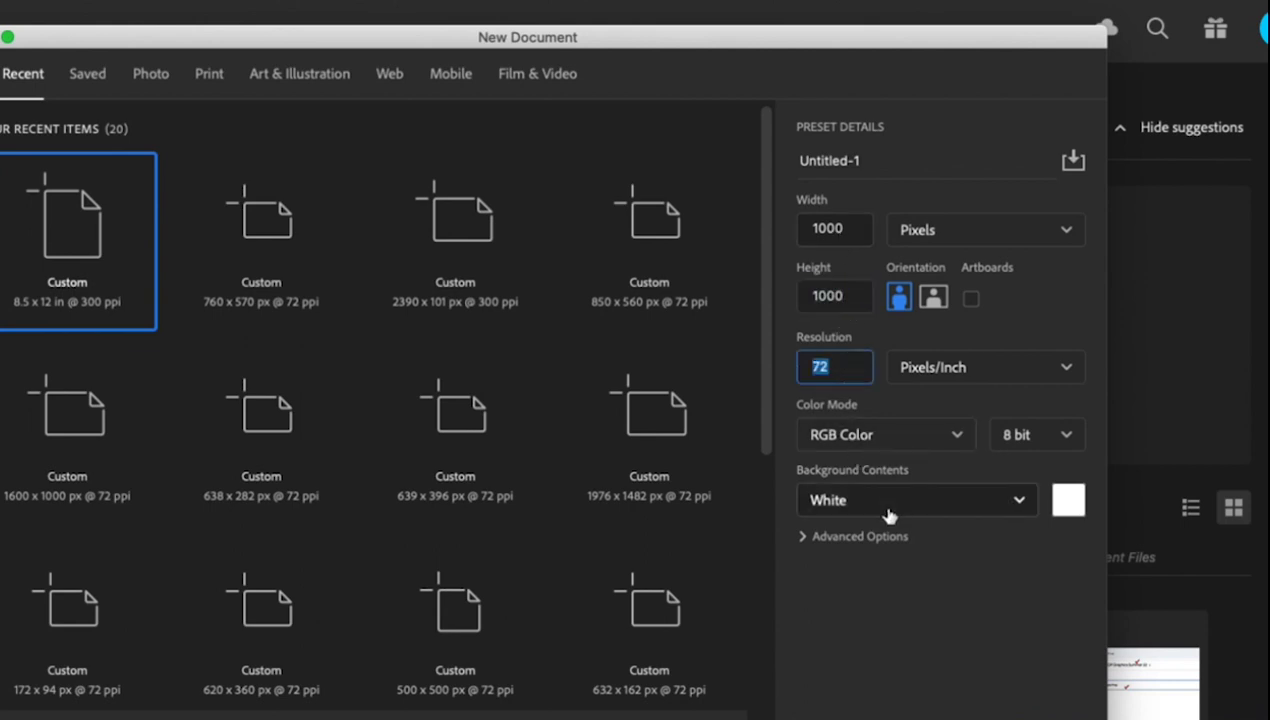
Toggle Advanced Options open and closed, then create the 1000 × 1000 white document
{"action": "left_click", "coordinate": [803, 539]}
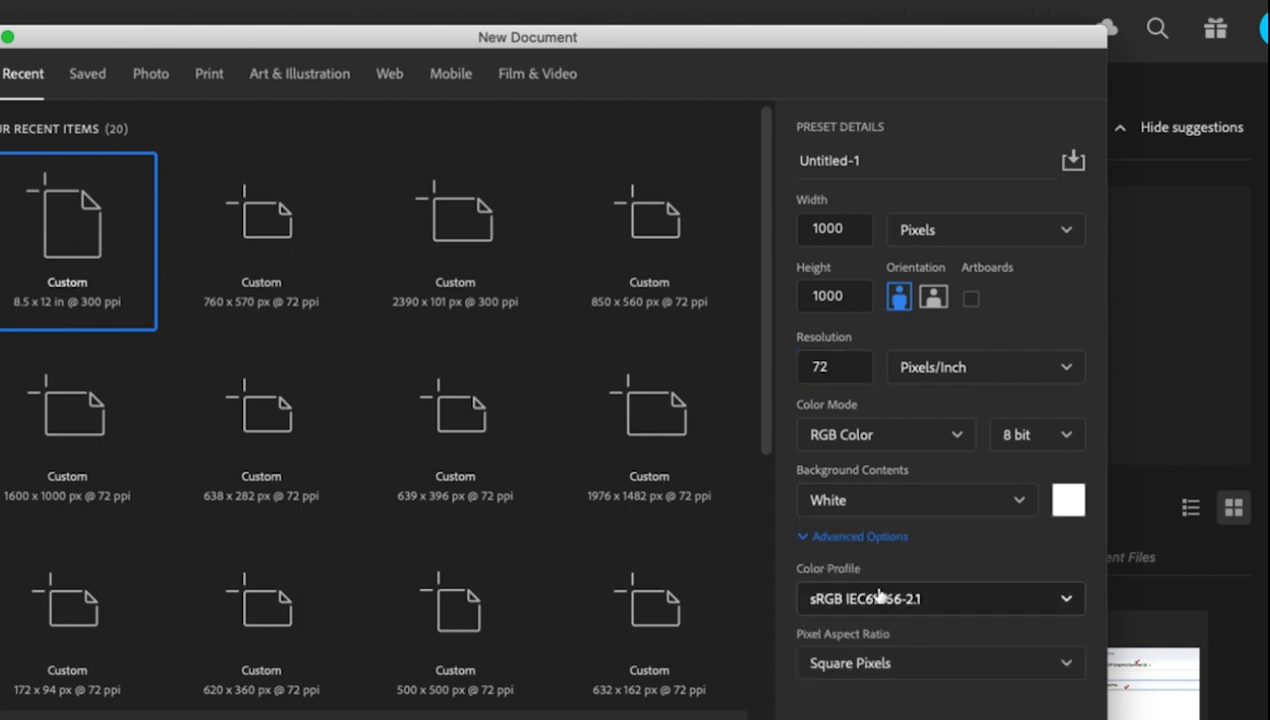
{"action": "left_click", "coordinate": [806, 536]}
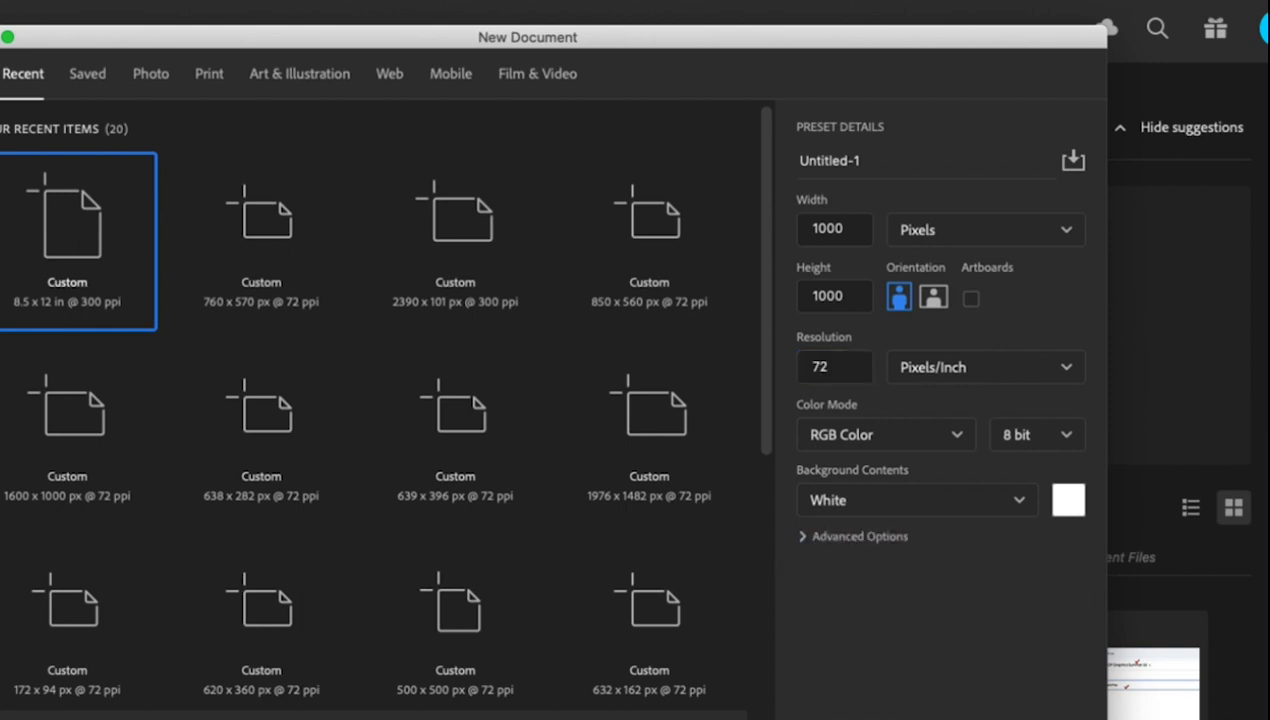
{"action": "key", "text": "Return"}
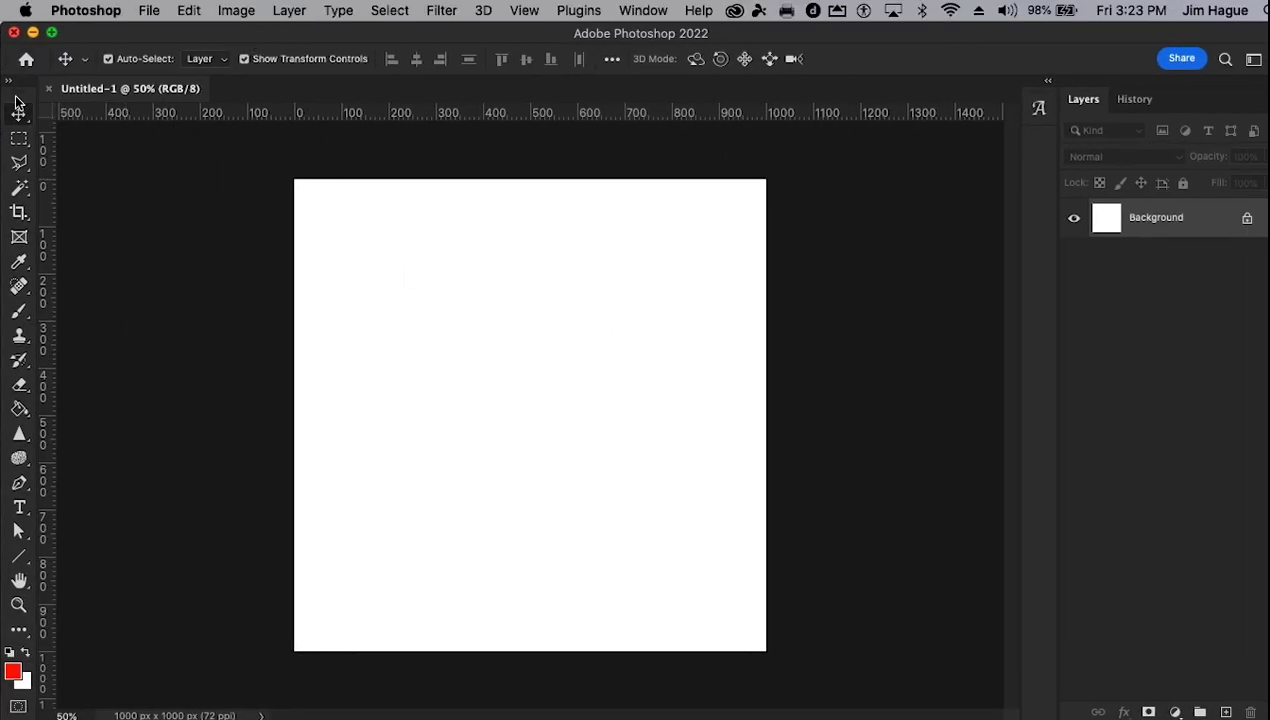
Drag the Tools panel off the left edge so it floats beside the canvas
{"action": "left_click_drag", "start_coordinate": [18, 97], "coordinate": [229, 150]}
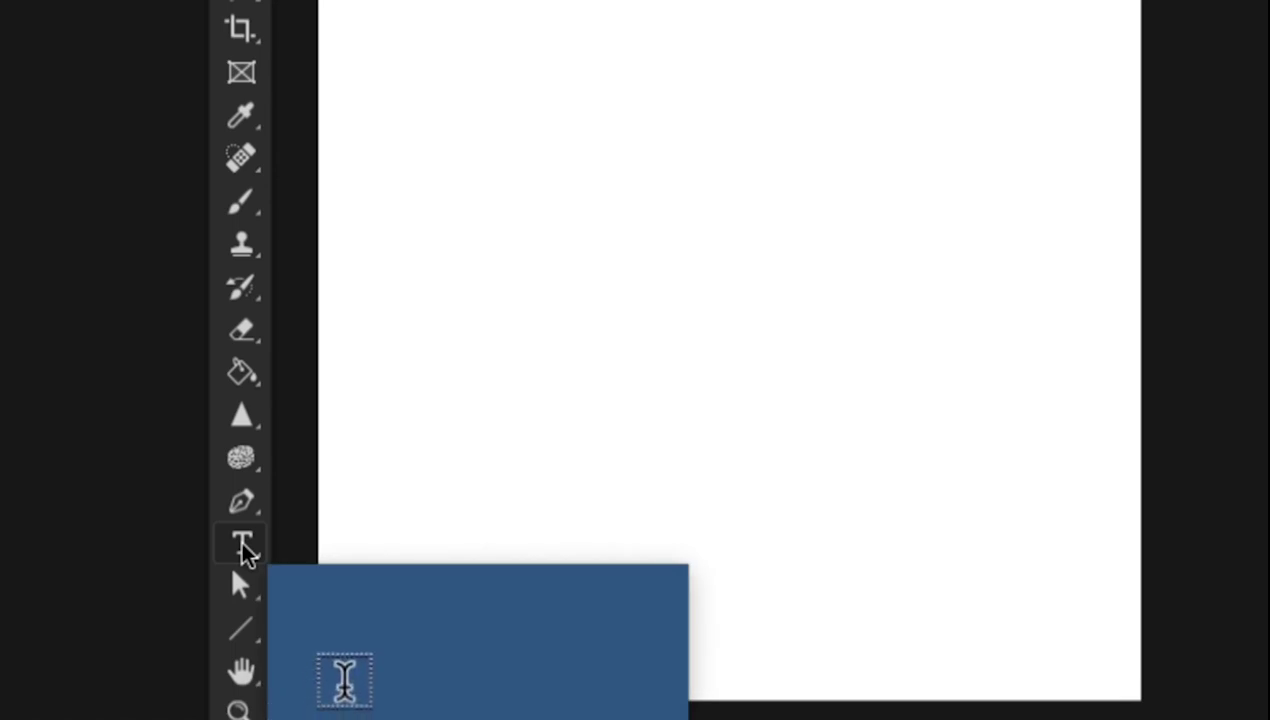
Place a Horizontal Type layer near the canvas top-left with red Lorem Ipsum text
{"action": "left_click", "coordinate": [242, 545]}
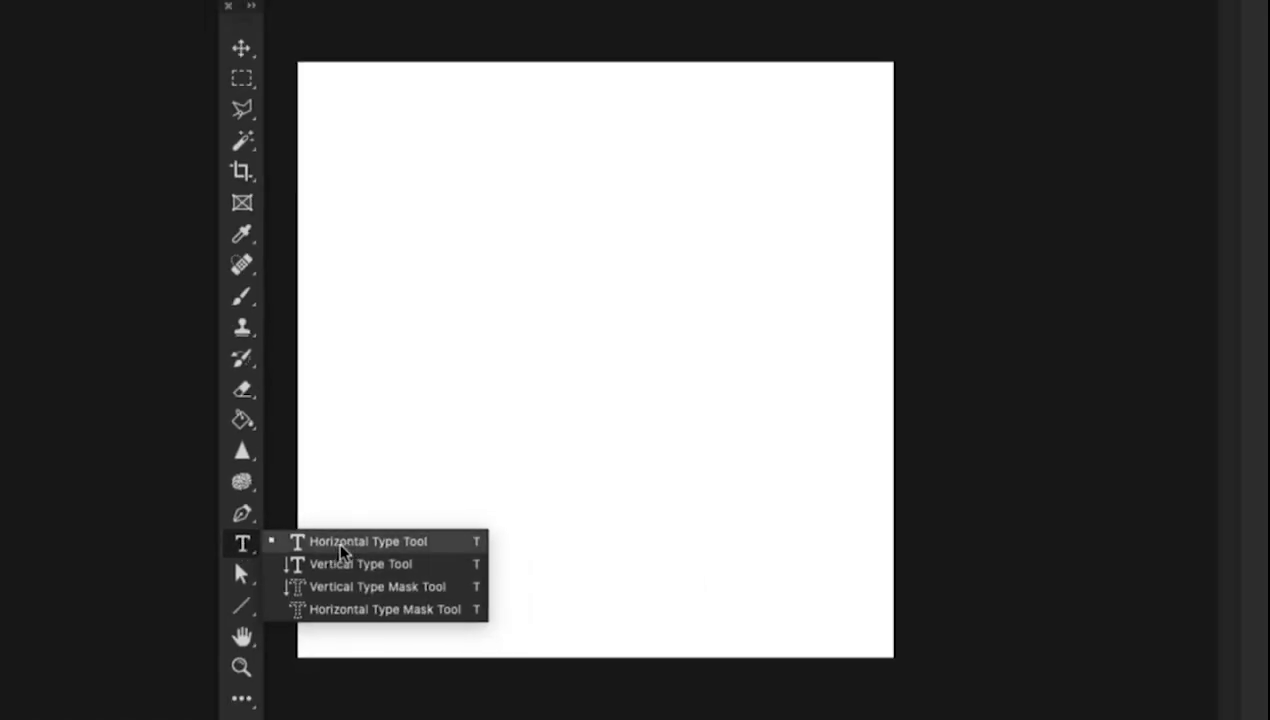
{"action": "left_click", "coordinate": [360, 545]}
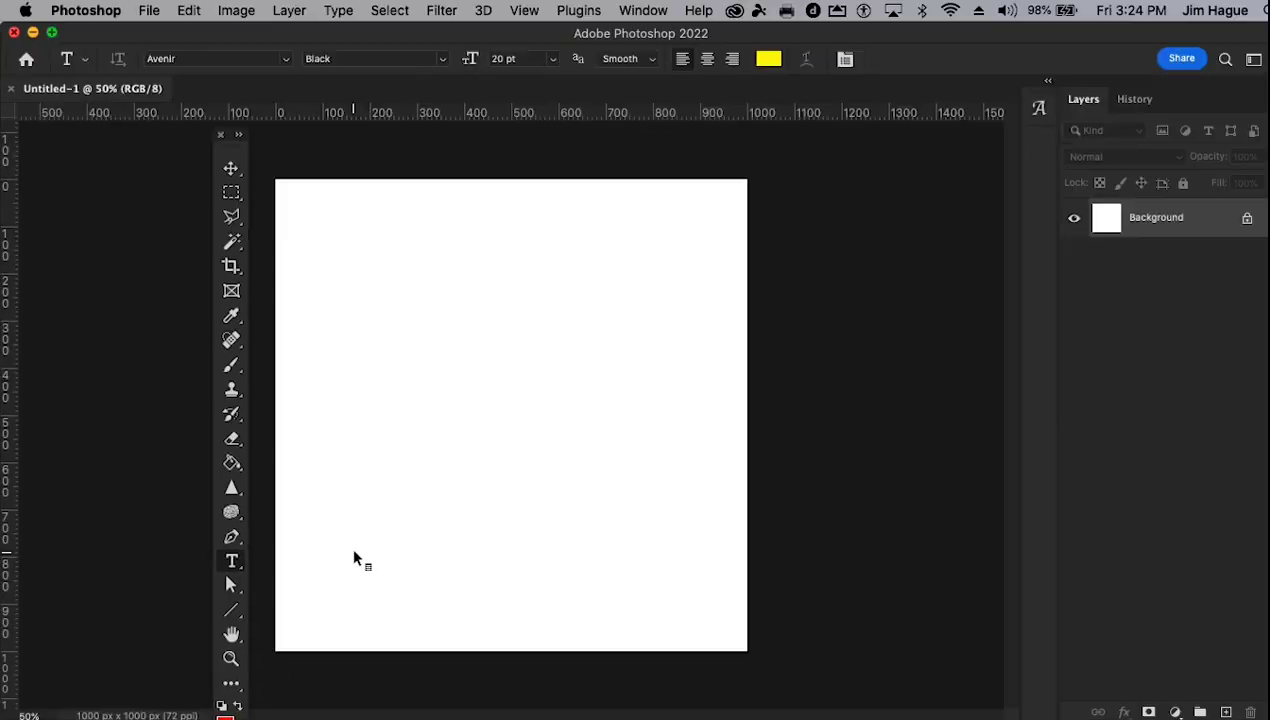
{"action": "left_click", "coordinate": [336, 229]}
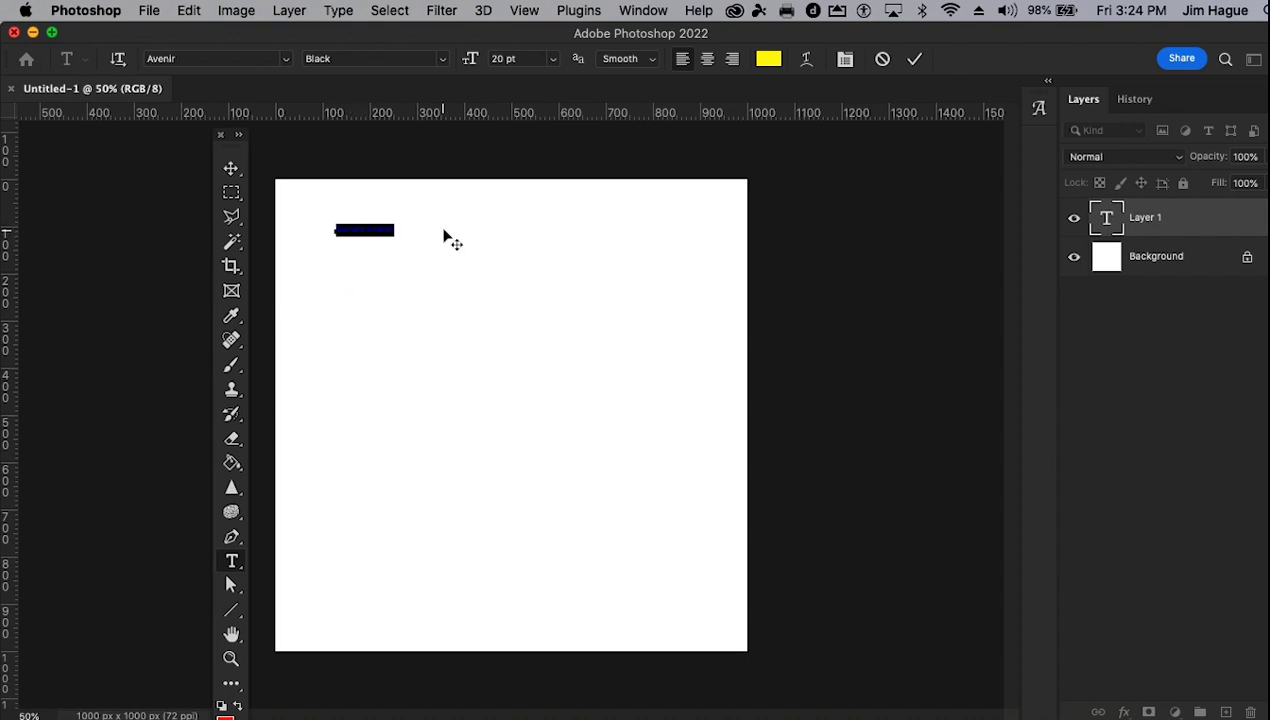
{"action": "left_click", "coordinate": [240, 707]}
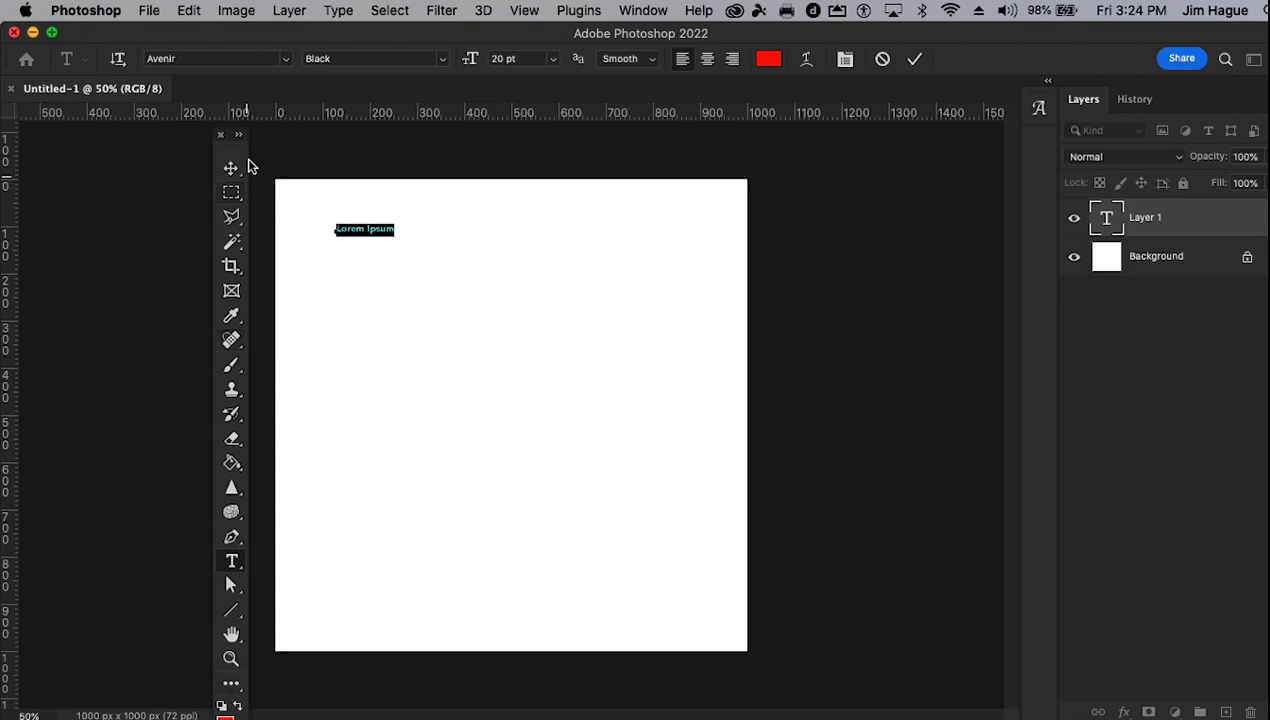
Reposition the floating toolbox and select the Lorem Ipsum text
{"action": "left_click_drag", "start_coordinate": [240, 148], "coordinate": [113, 62]}
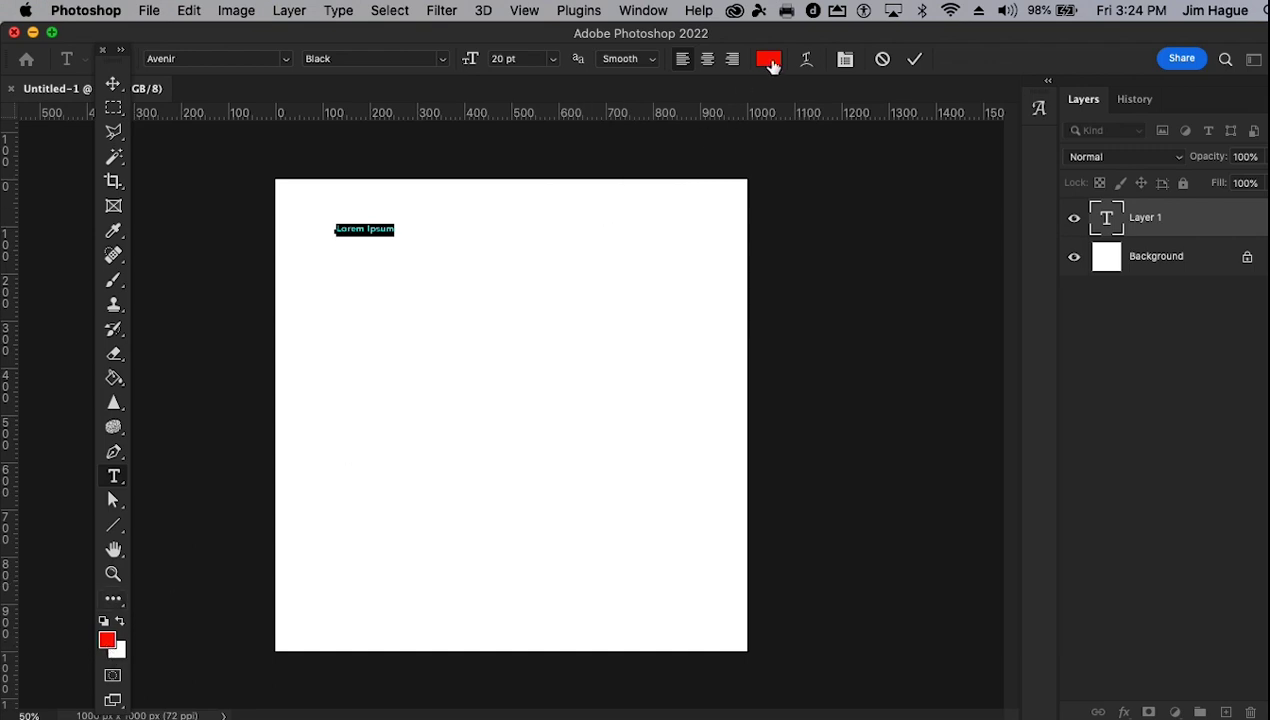
{"action": "left_click", "coordinate": [366, 229]}
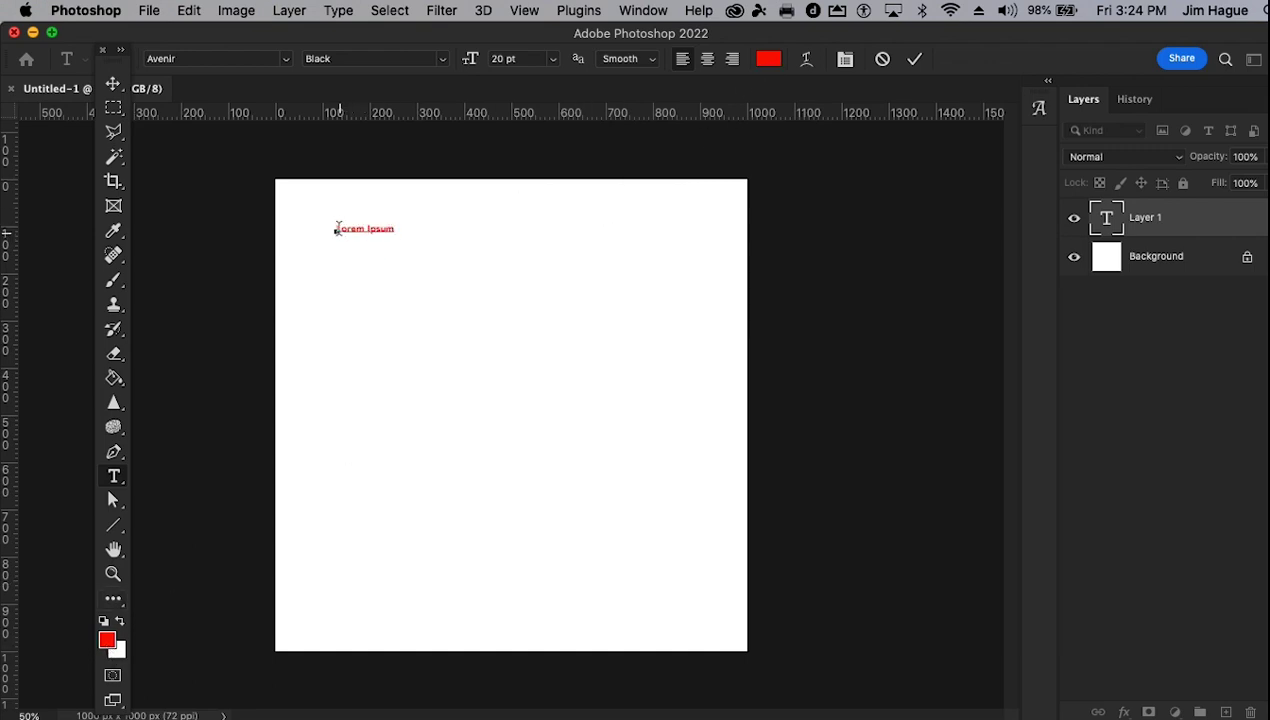
{"action": "left_click_drag", "start_coordinate": [337, 229], "coordinate": [414, 222]}
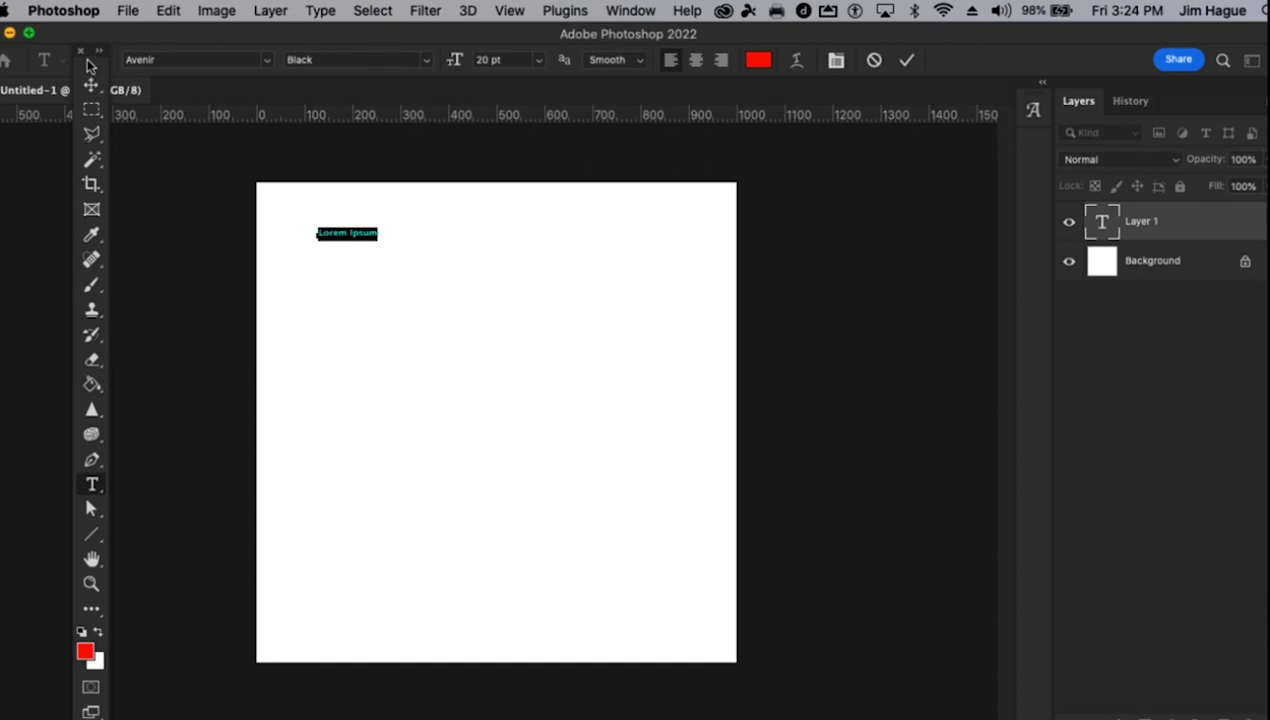
{"action": "left_click_drag", "start_coordinate": [88, 64], "coordinate": [133, 108]}
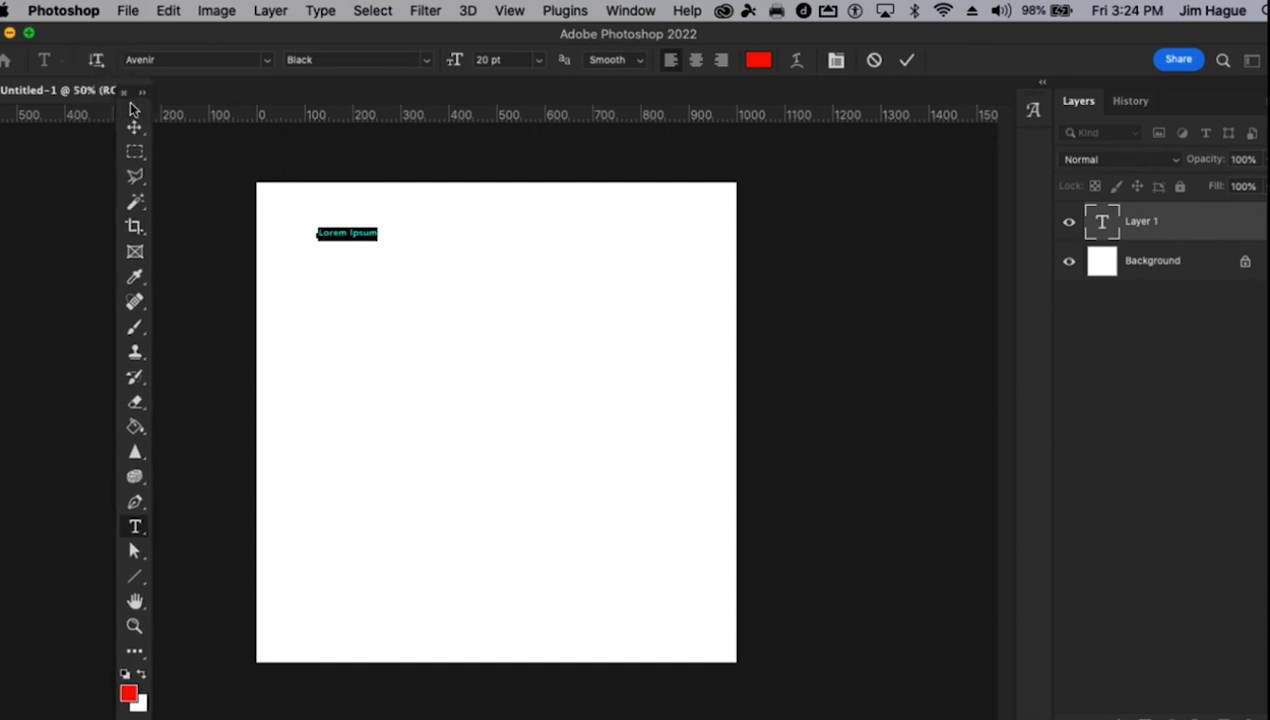
Cycle through the Lasso, Magic Wand, Crop, Eyedropper, Clone Stamp, Eraser and Sharpen tools
{"action": "left_click", "coordinate": [134, 152]}
{"action": "left_click", "coordinate": [136, 177]}
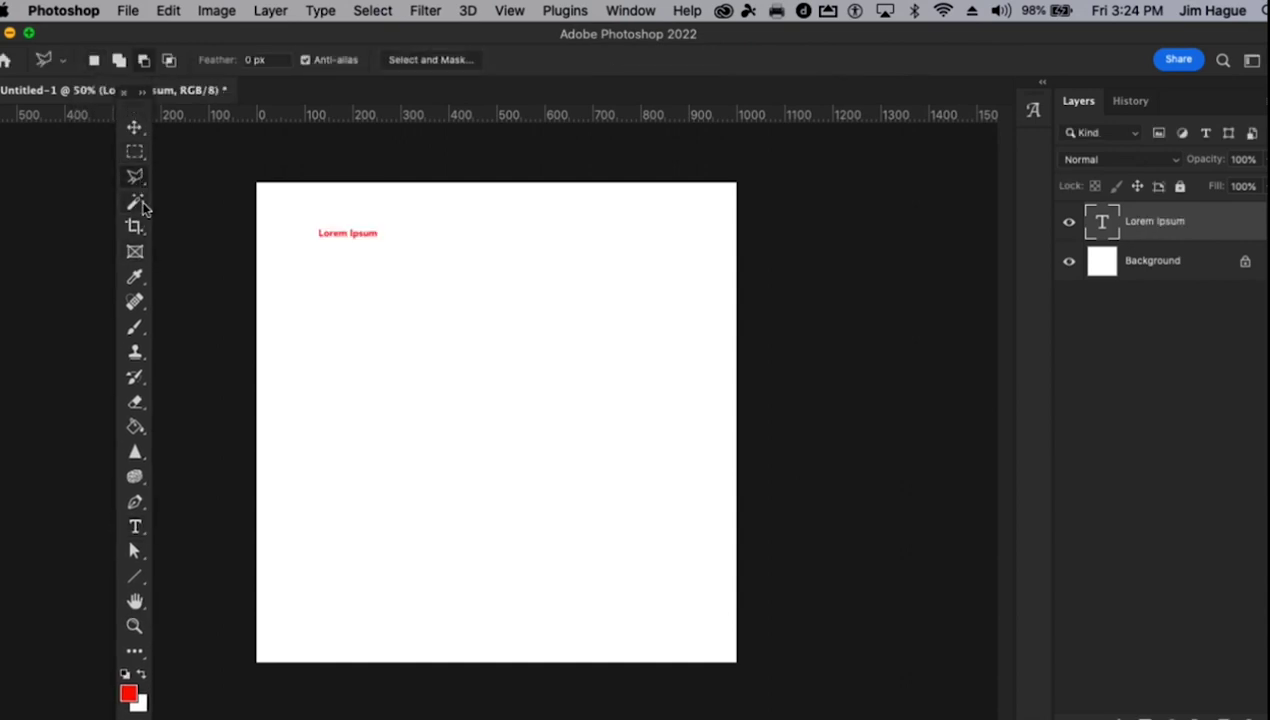
{"action": "left_click", "coordinate": [138, 203]}
{"action": "left_click", "coordinate": [135, 227]}
{"action": "left_click", "coordinate": [135, 277]}
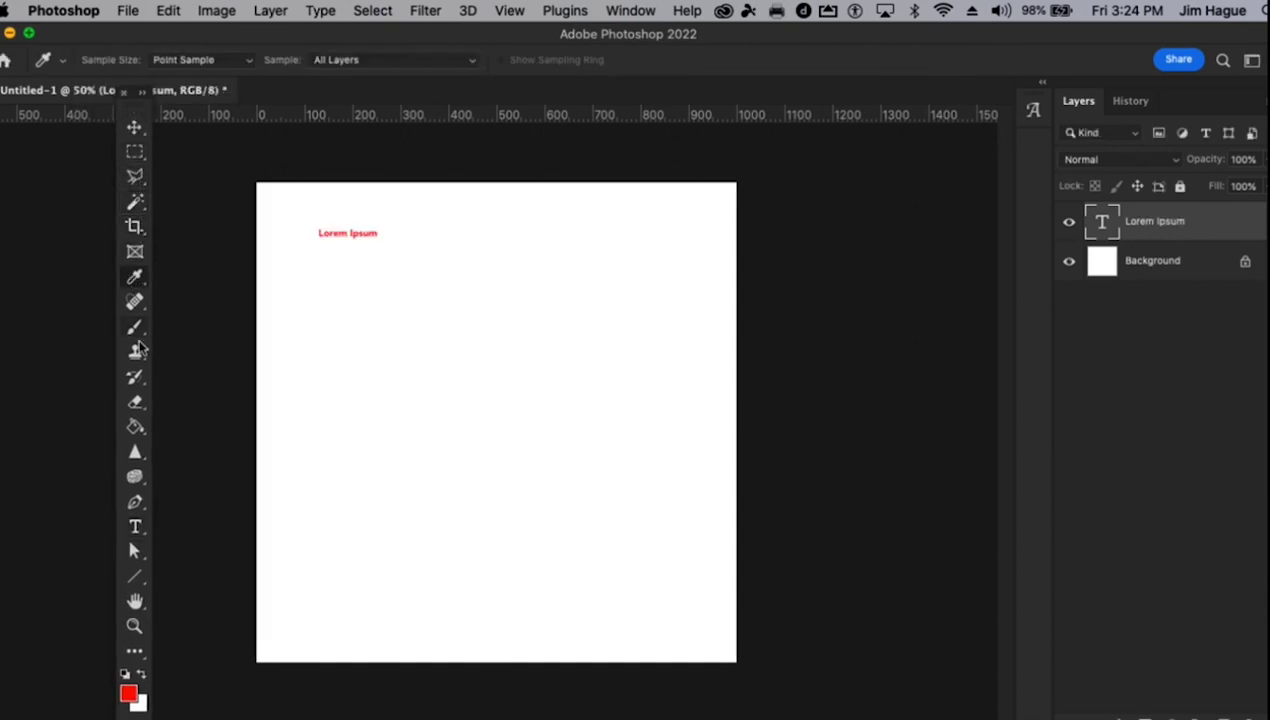
{"action": "left_click", "coordinate": [137, 349]}
{"action": "left_click", "coordinate": [133, 404]}
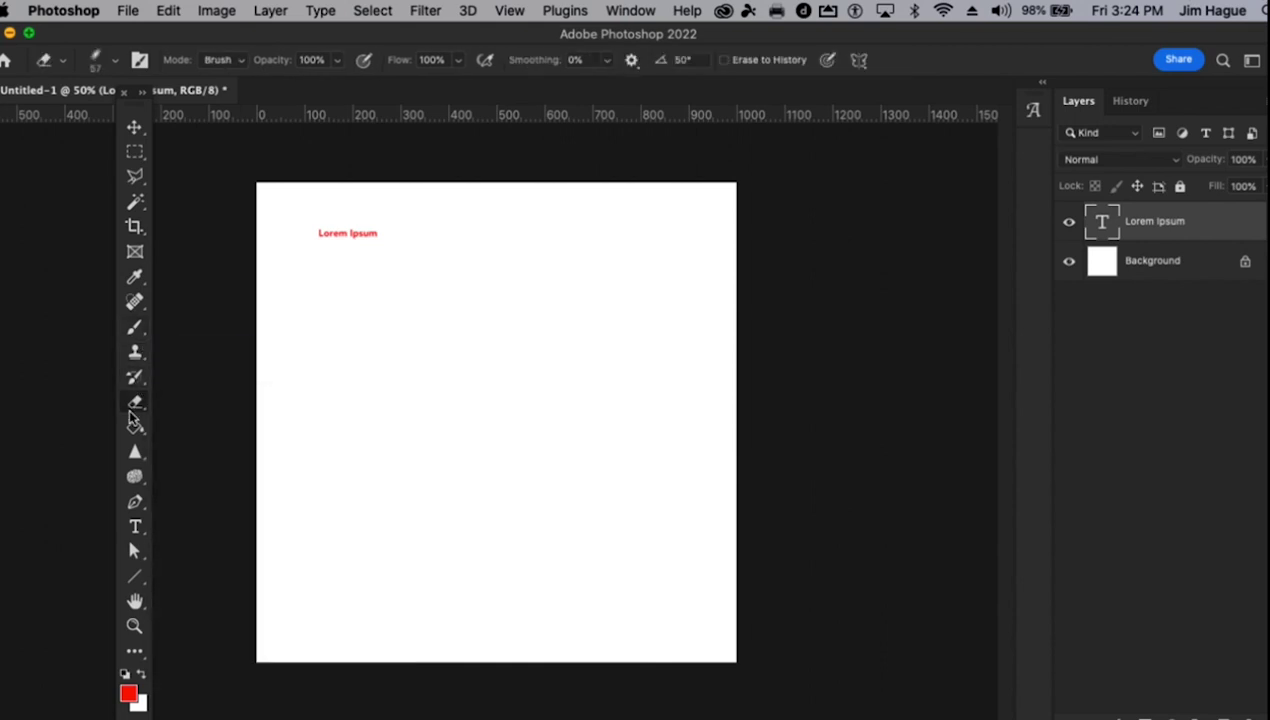
{"action": "left_click", "coordinate": [135, 452]}
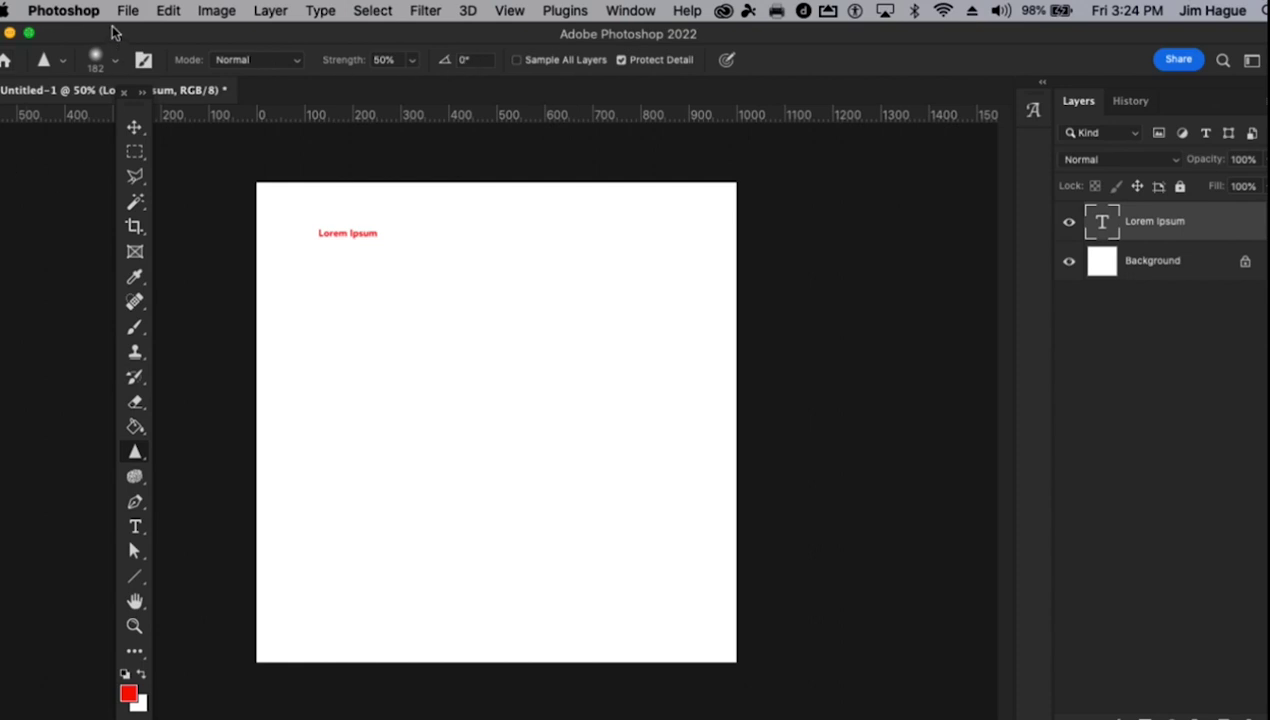
Shift and narrow the Photoshop window, lower the toolbox, and pick the Lasso tool
{"action": "left_click_drag", "start_coordinate": [112, 33], "coordinate": [134, 33]}
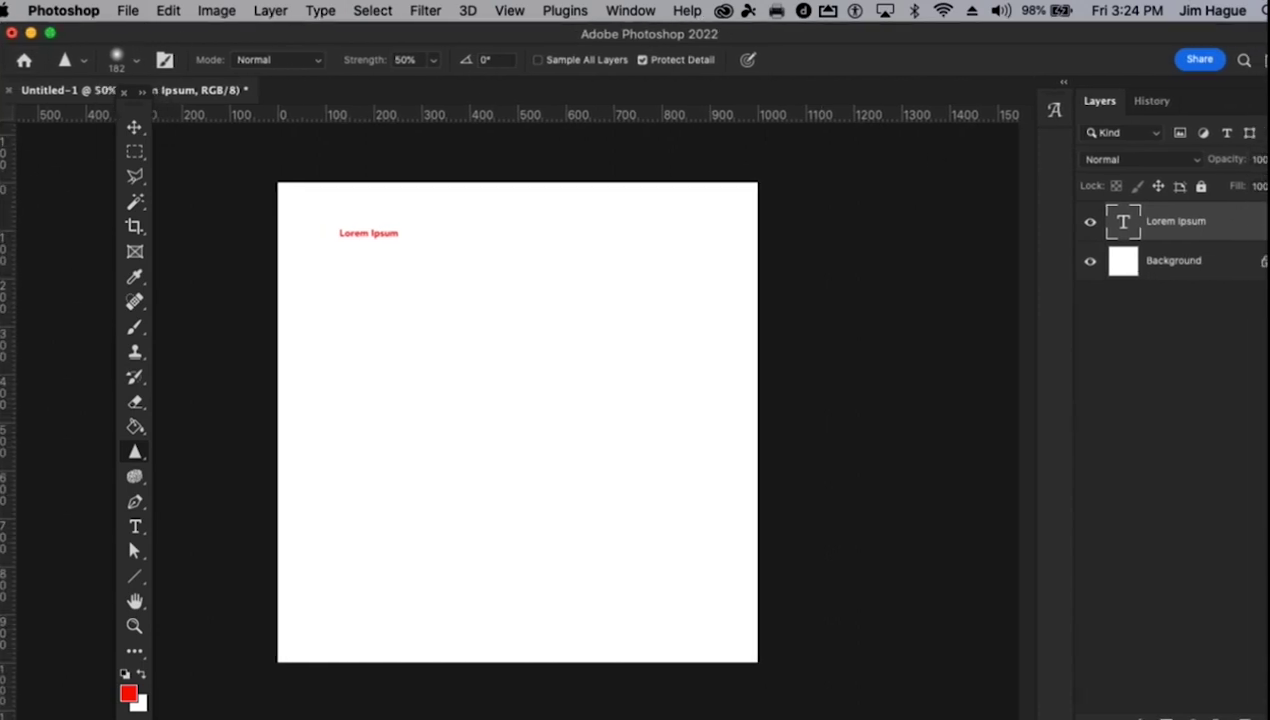
{"action": "left_click_drag", "start_coordinate": [1269, 269], "coordinate": [1252, 269]}
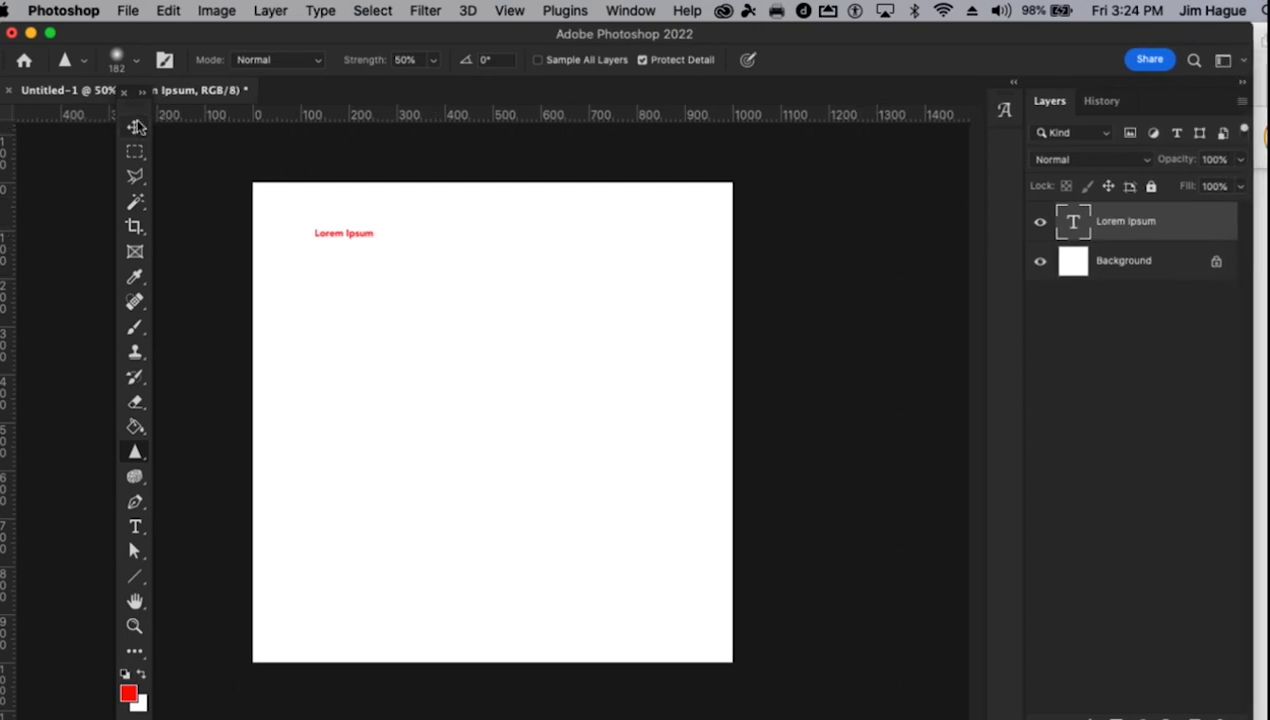
{"action": "left_click_drag", "start_coordinate": [136, 118], "coordinate": [150, 151]}
{"action": "left_click", "coordinate": [149, 205]}
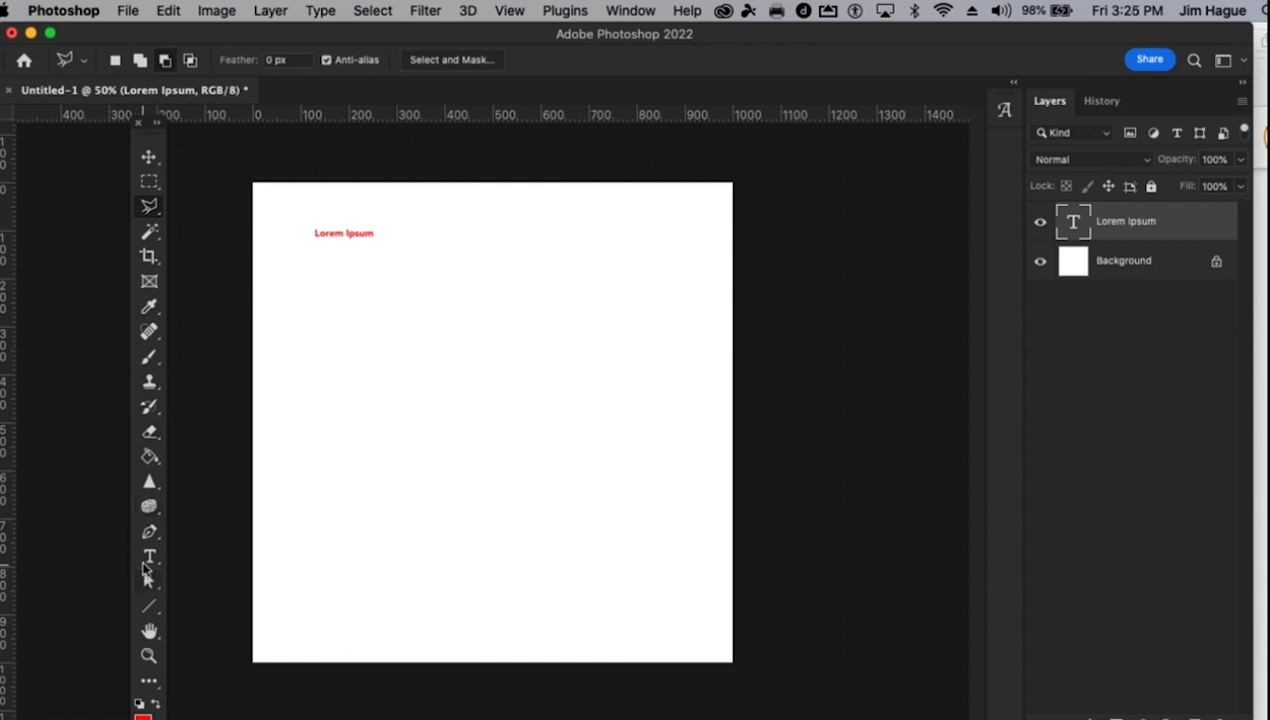
Select the Lorem Ipsum text with the Type tool and try Acumin Variable Concept
{"action": "left_click", "coordinate": [149, 557]}
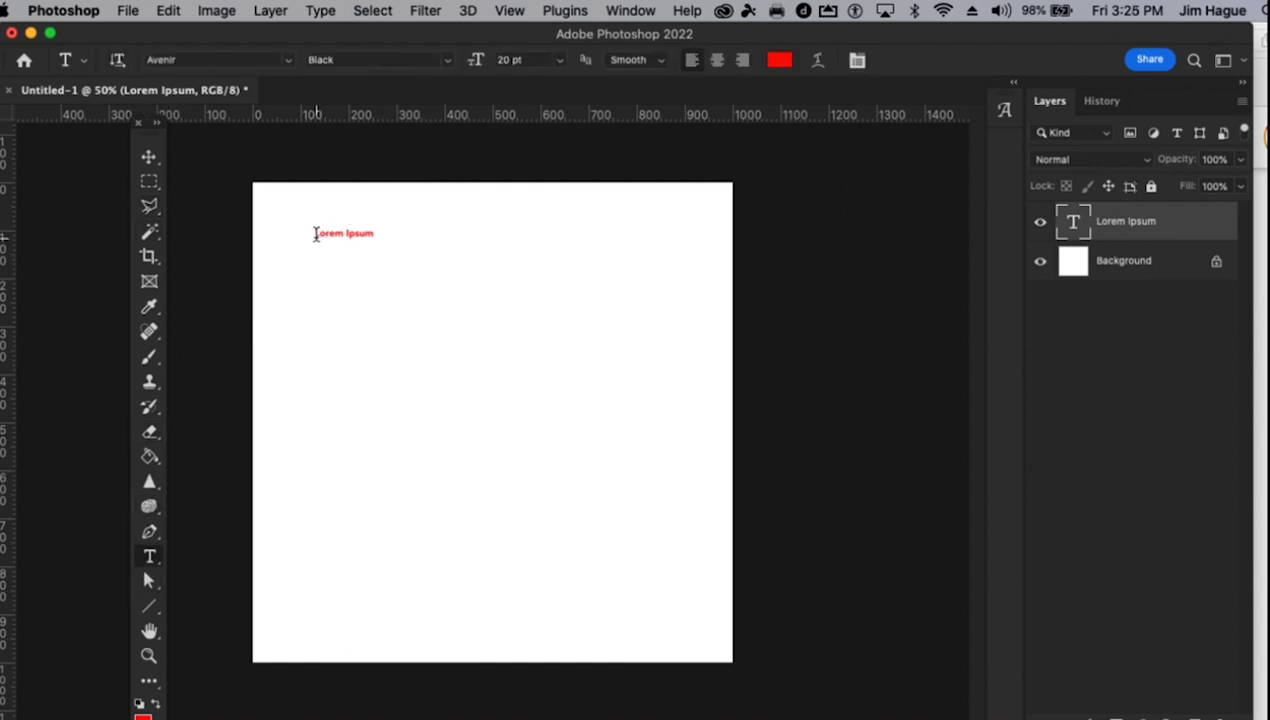
{"action": "left_click_drag", "start_coordinate": [316, 234], "coordinate": [397, 228]}
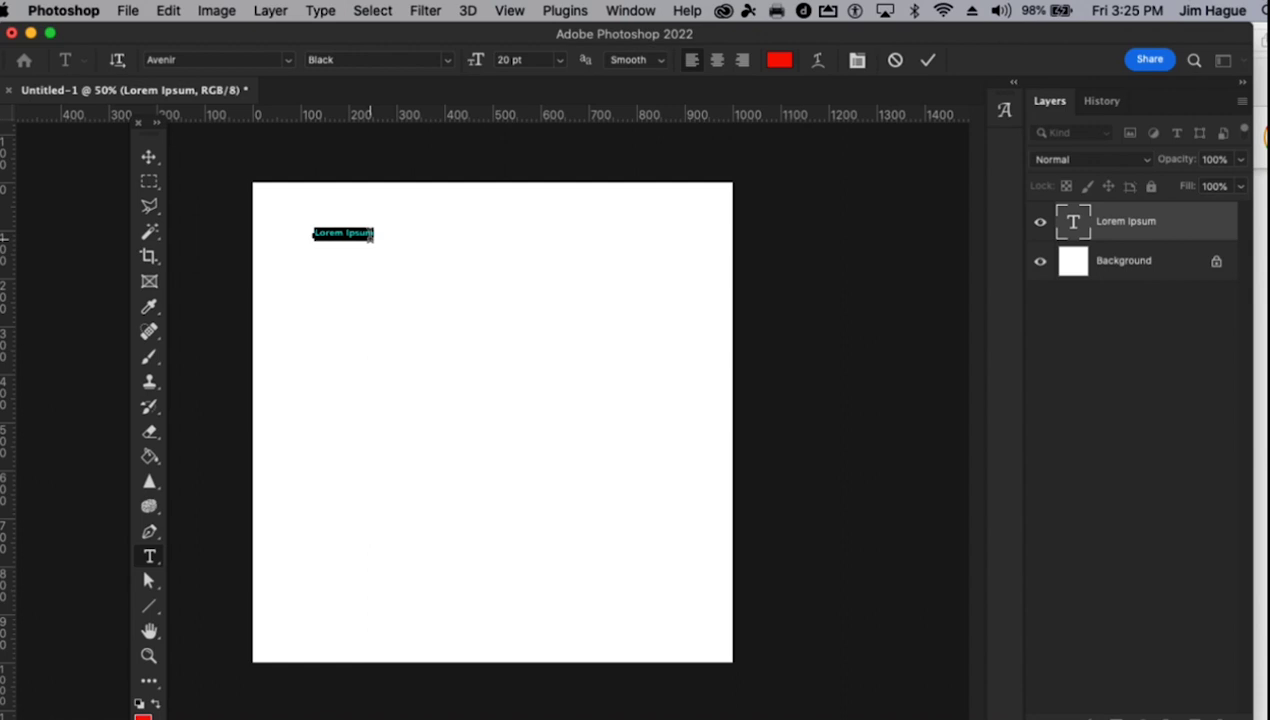
{"action": "left_click", "coordinate": [288, 60]}
{"action": "left_click", "coordinate": [291, 420]}
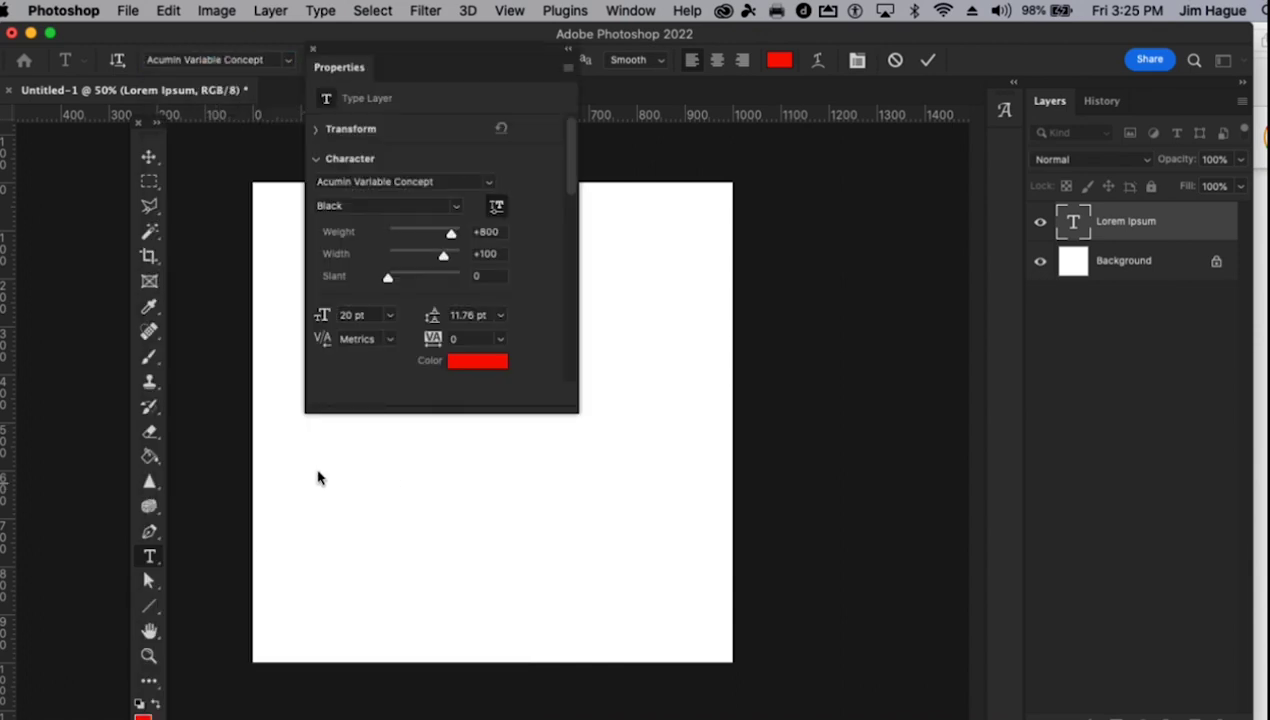
{"action": "left_click", "coordinate": [183, 59]}
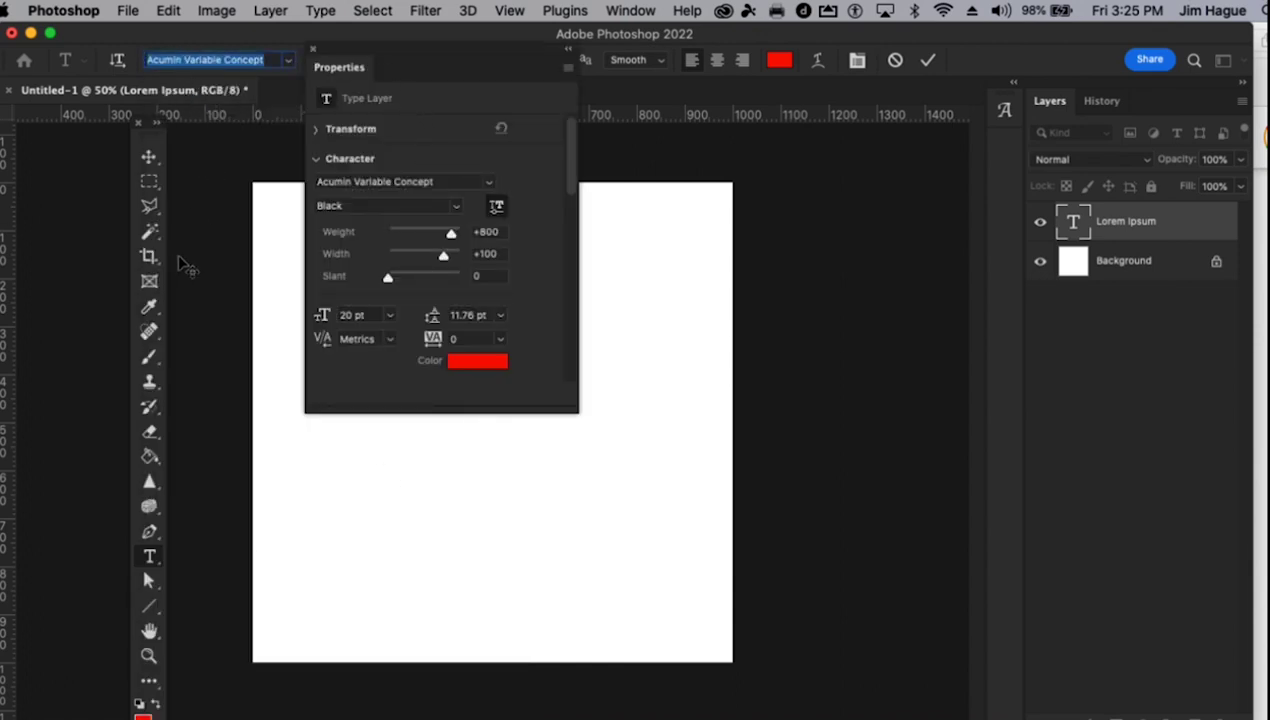
{"action": "left_click", "coordinate": [314, 50]}
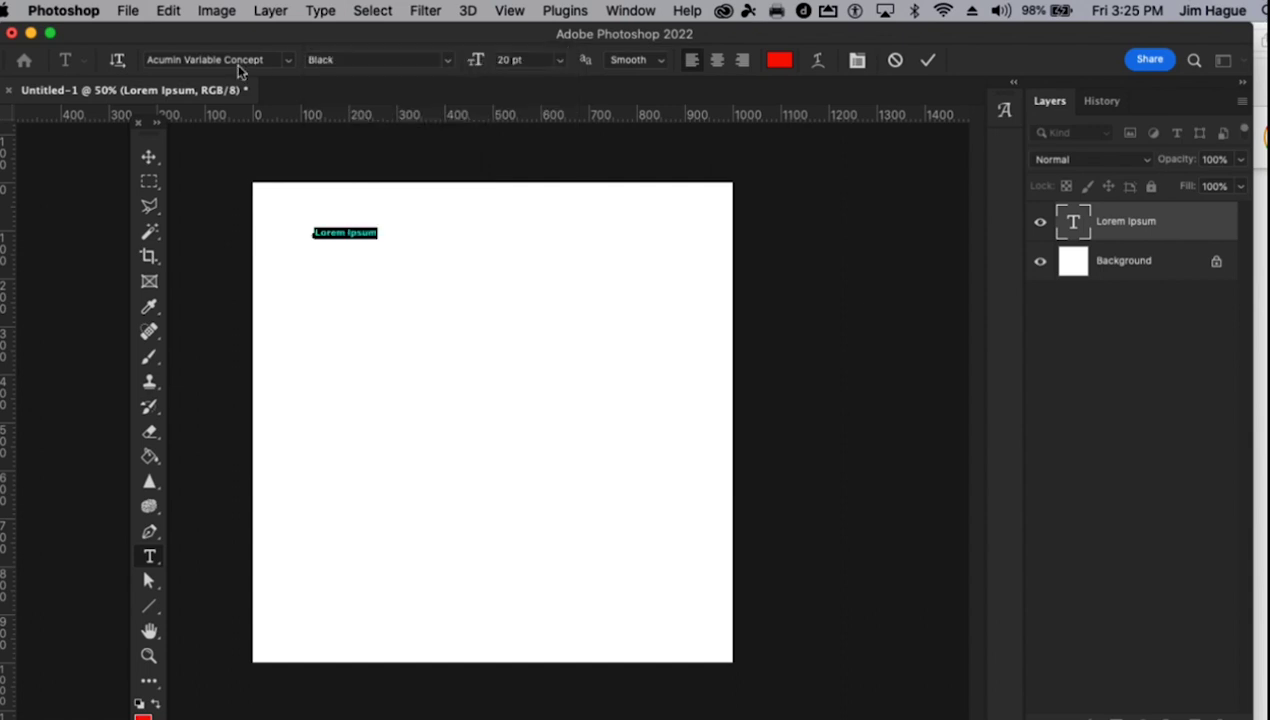
Change the text font to Ayuthaya, then to Arial Regular
{"action": "left_click", "coordinate": [288, 60]}
{"action": "left_click", "coordinate": [208, 288]}
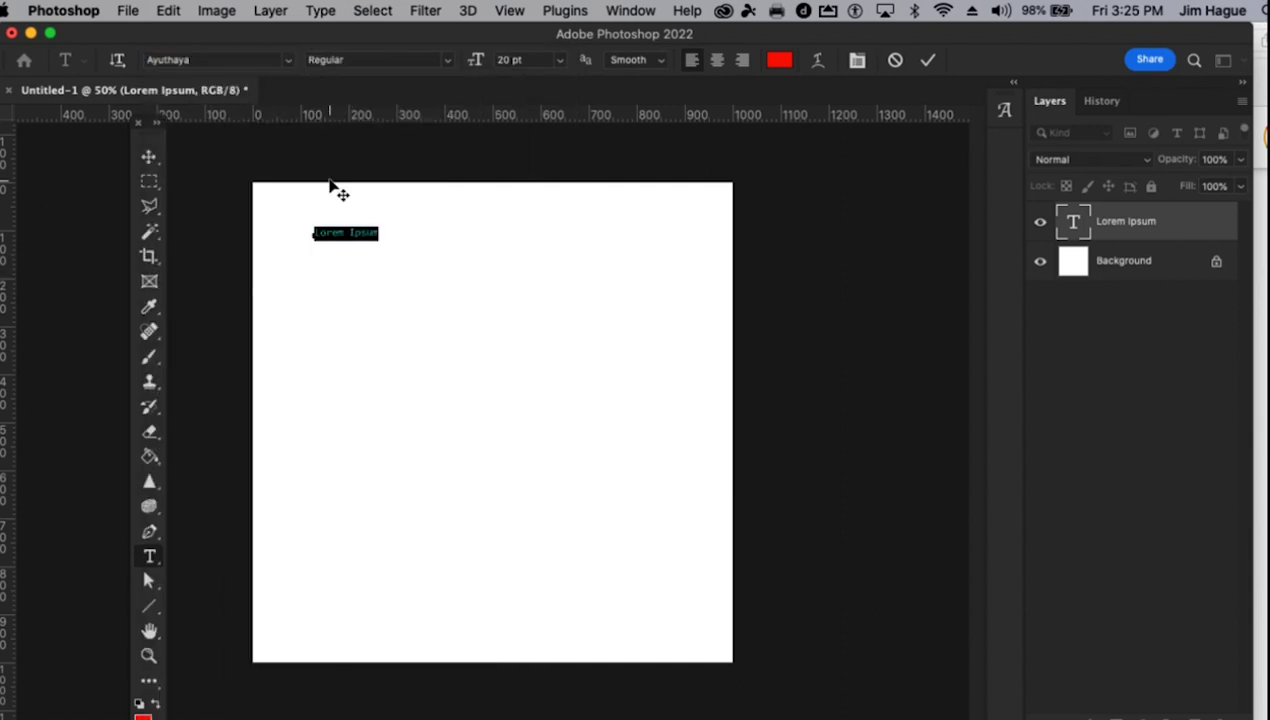
{"action": "left_click", "coordinate": [288, 60]}
{"action": "left_click", "coordinate": [224, 514]}
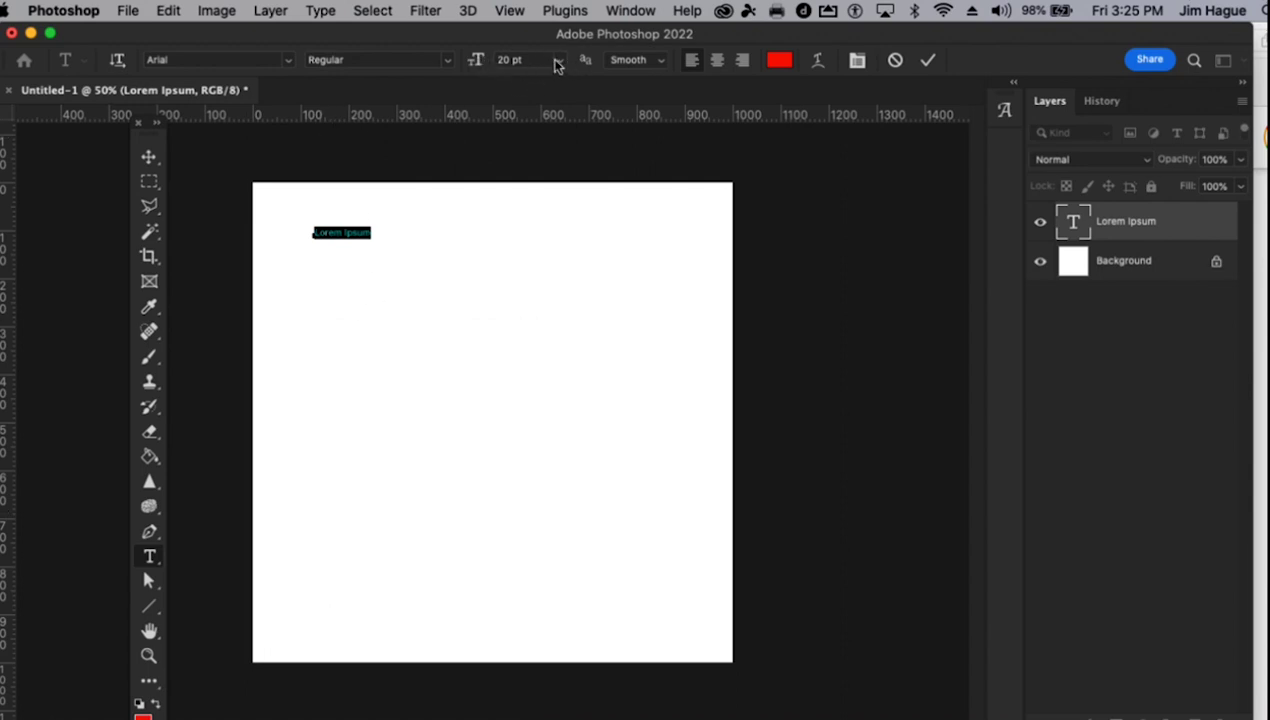
{"action": "left_click", "coordinate": [557, 62]}
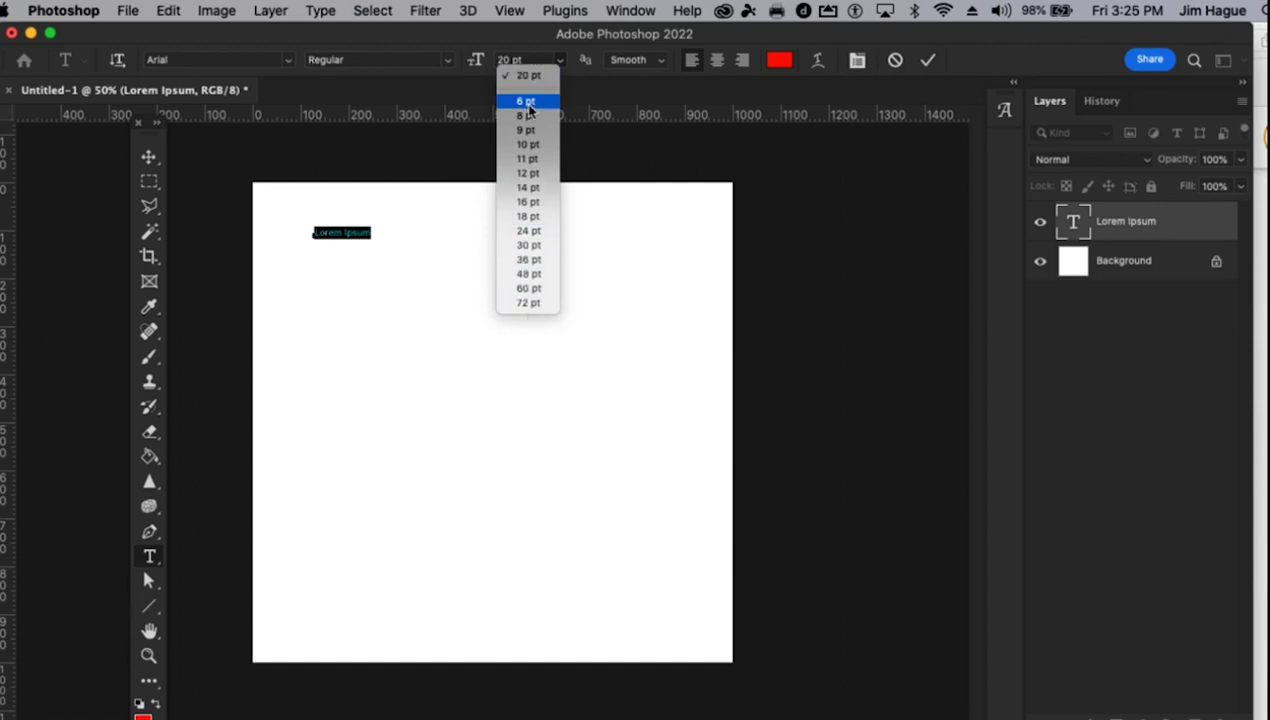
Set the Lorem Ipsum text to 72 pt and drag it toward the canvas's right side
{"action": "left_click", "coordinate": [527, 303]}
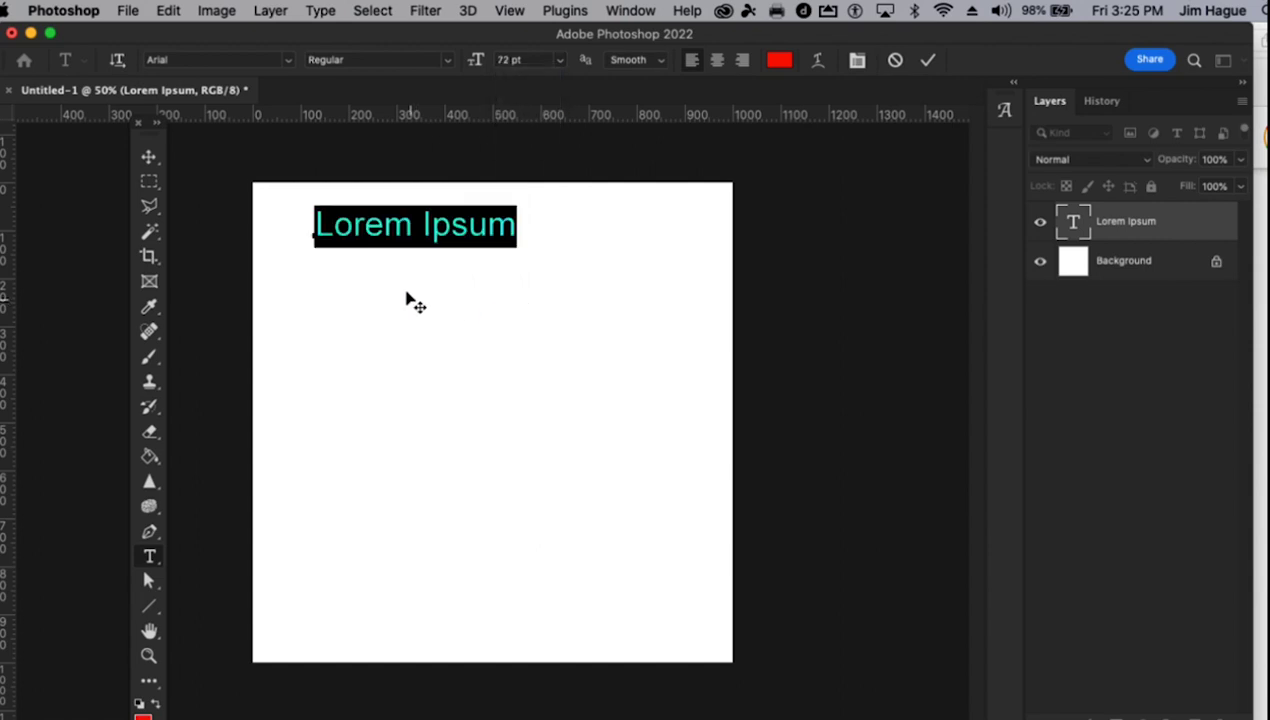
{"action": "left_click", "coordinate": [381, 225]}
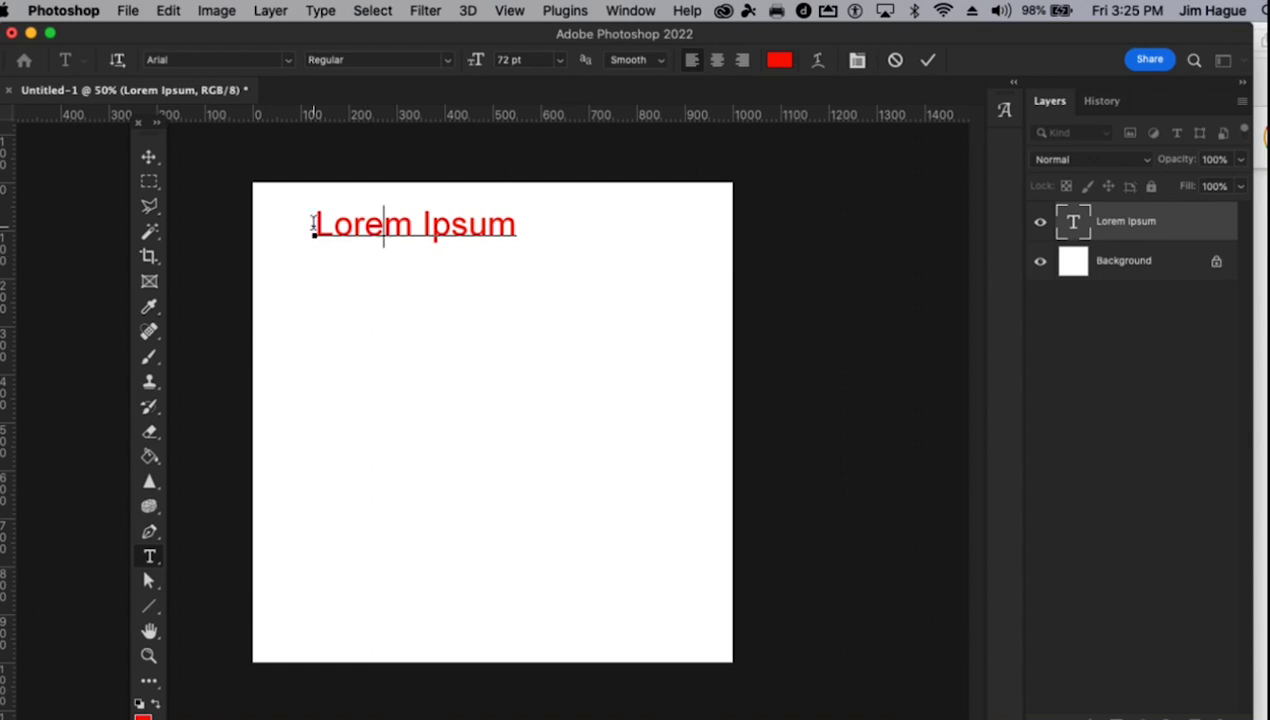
{"action": "left_click_drag", "start_coordinate": [313, 222], "coordinate": [570, 218]}
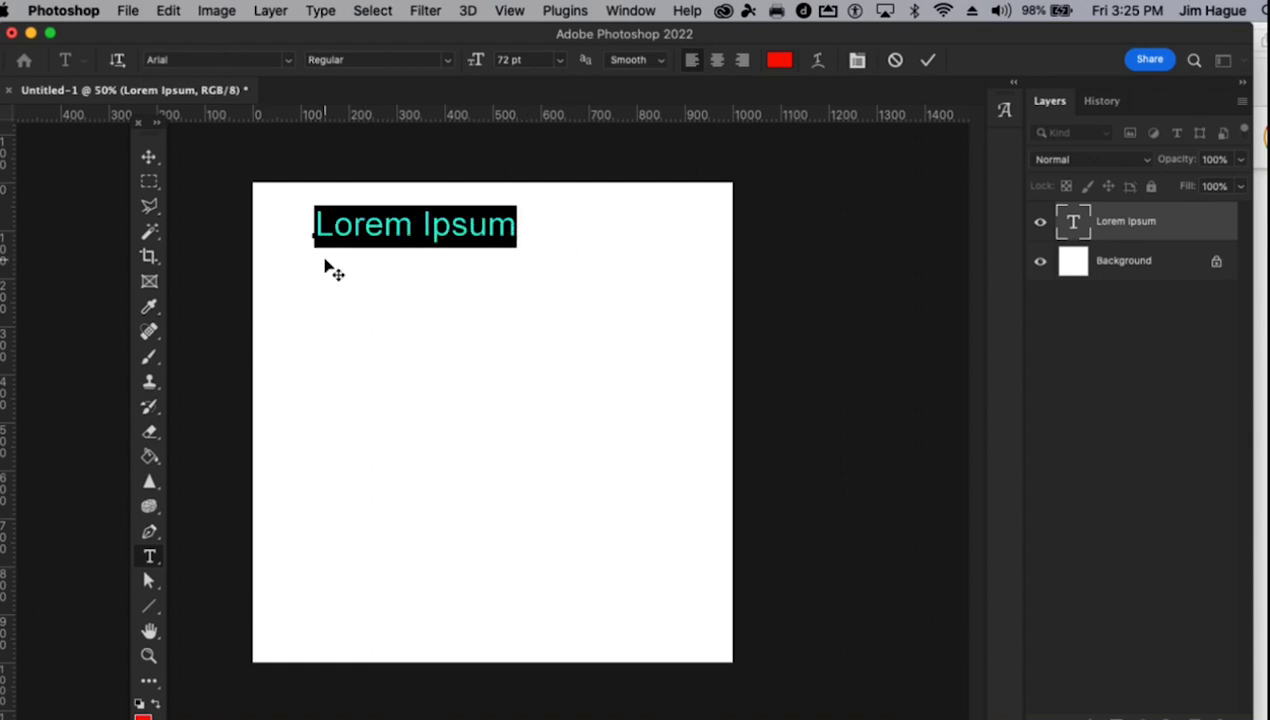
{"action": "left_click_drag", "start_coordinate": [326, 269], "coordinate": [522, 283]}
{"action": "left_click", "coordinate": [289, 61]}
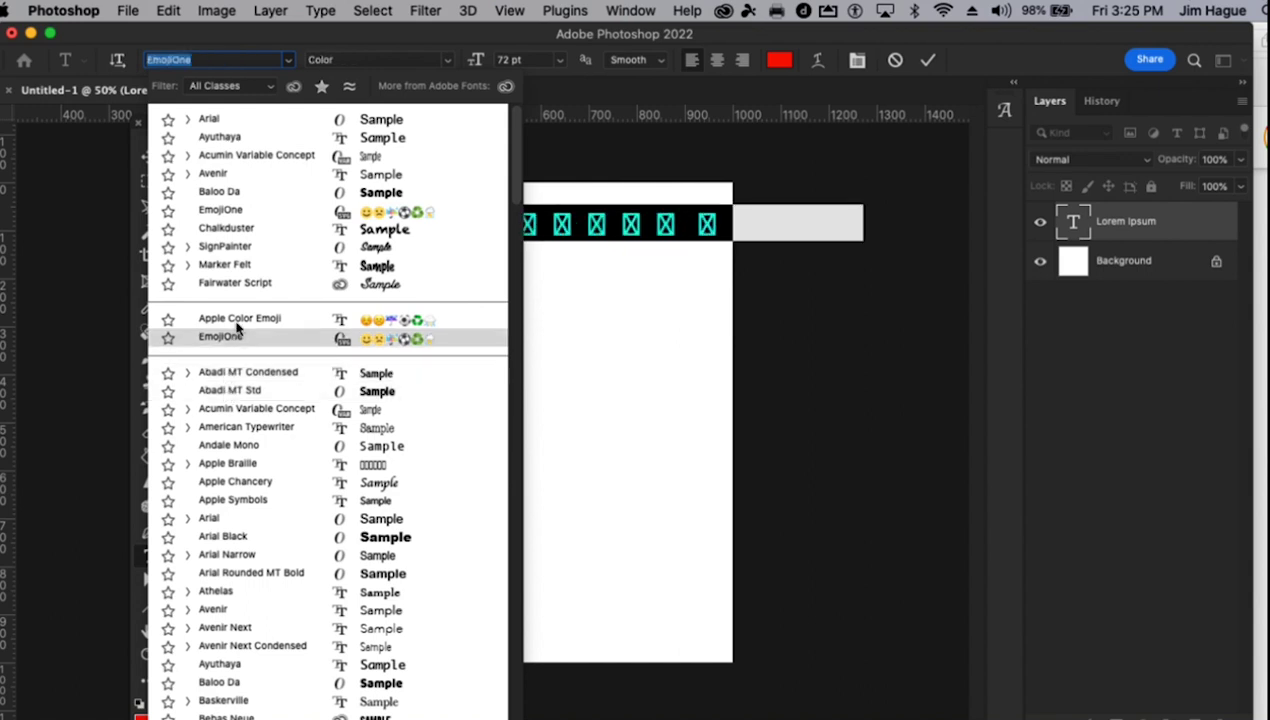
Apply Marker Felt to the text, trying its Wide style before returning to Thin
{"action": "left_click", "coordinate": [246, 268]}
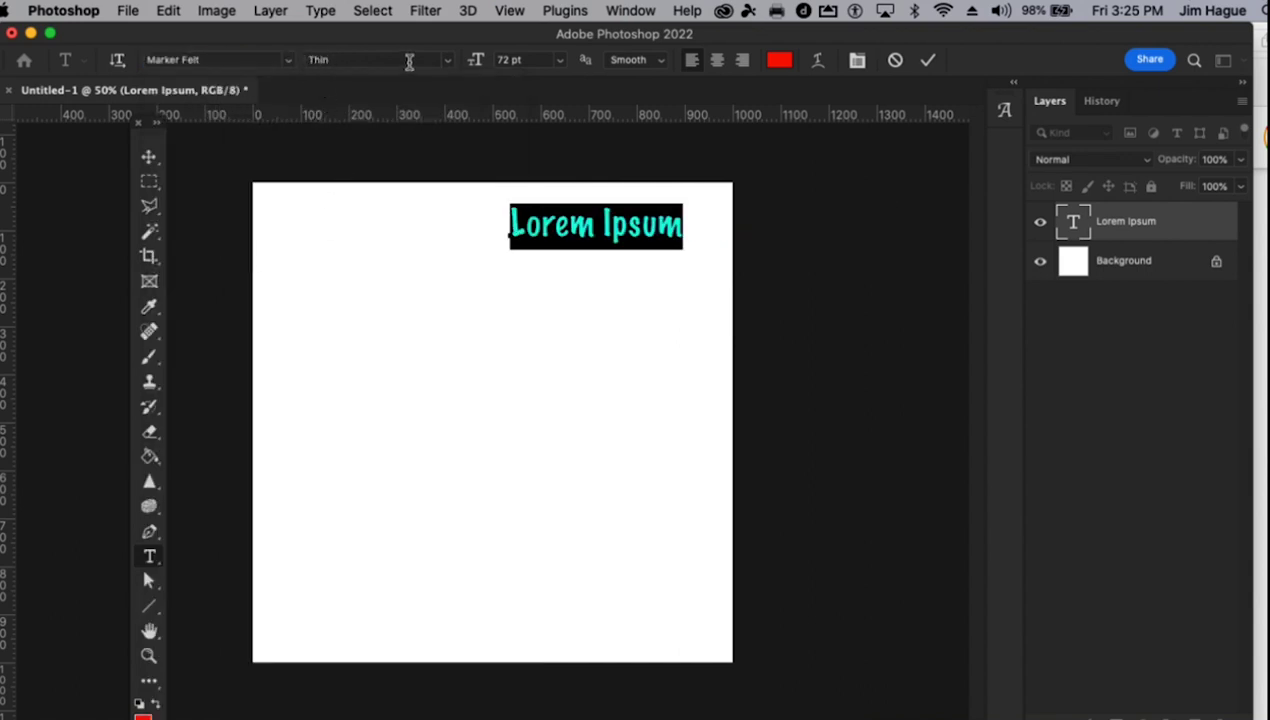
{"action": "left_click", "coordinate": [448, 62]}
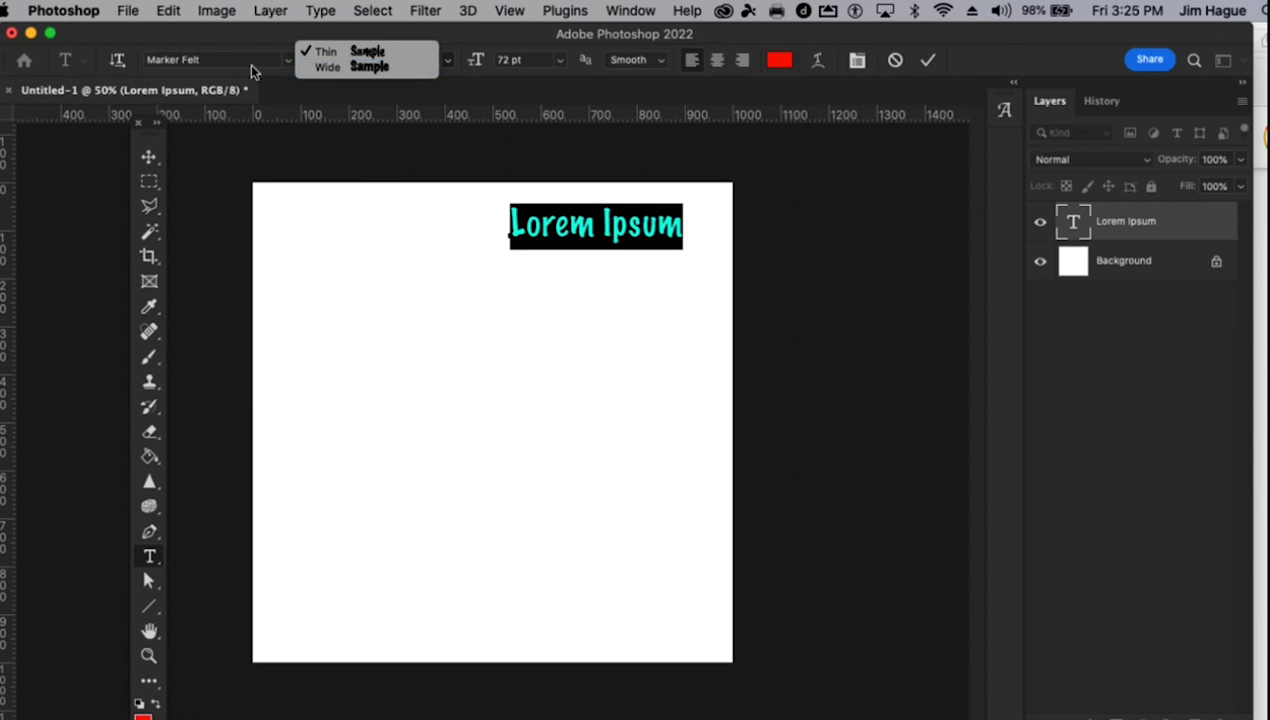
{"action": "left_click", "coordinate": [344, 68]}
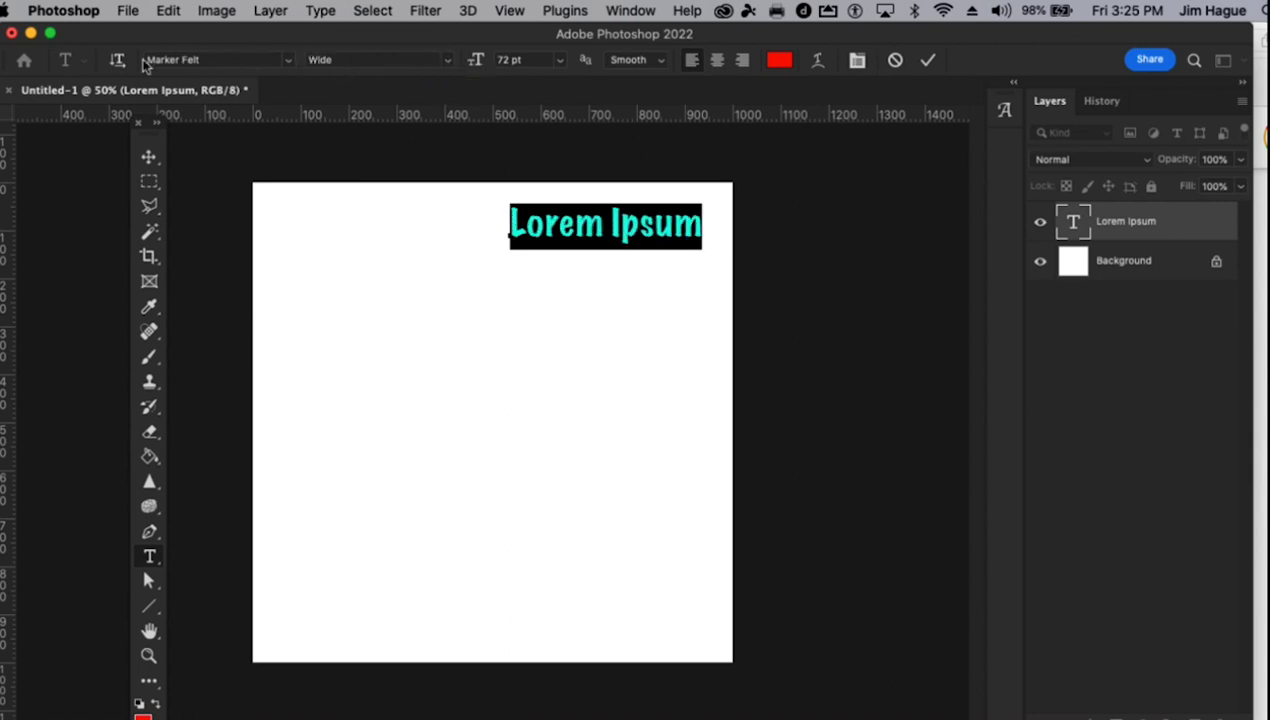
{"action": "left_click", "coordinate": [447, 62]}
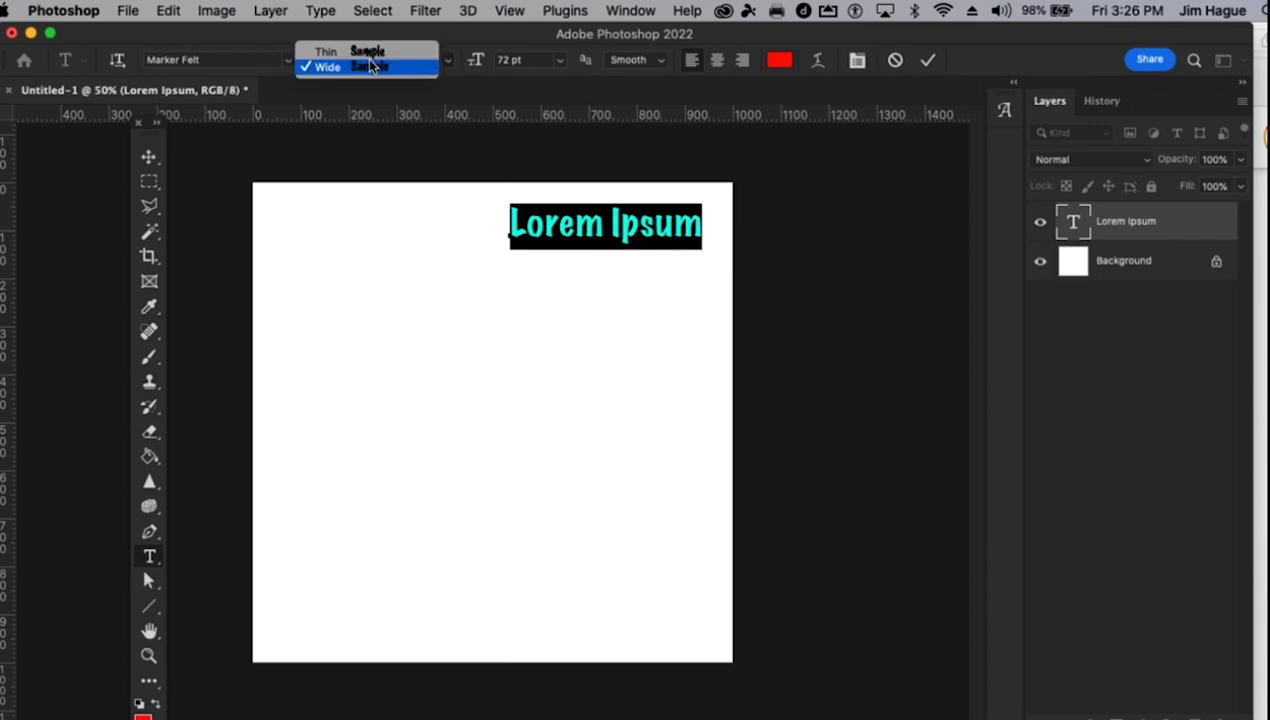
{"action": "left_click", "coordinate": [326, 54]}
Try Arial Bold, then switch the font back to Marker Felt
{"action": "left_click", "coordinate": [286, 60]}
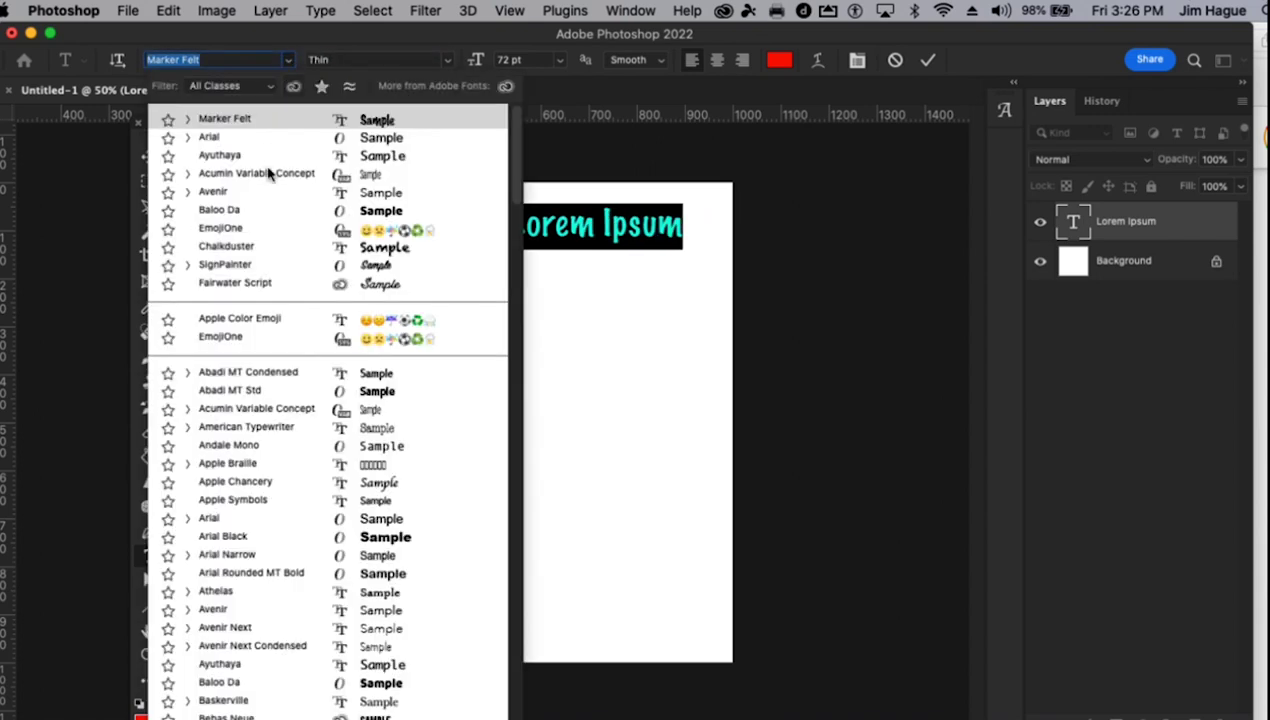
{"action": "left_click", "coordinate": [240, 136]}
{"action": "left_click", "coordinate": [455, 60]}
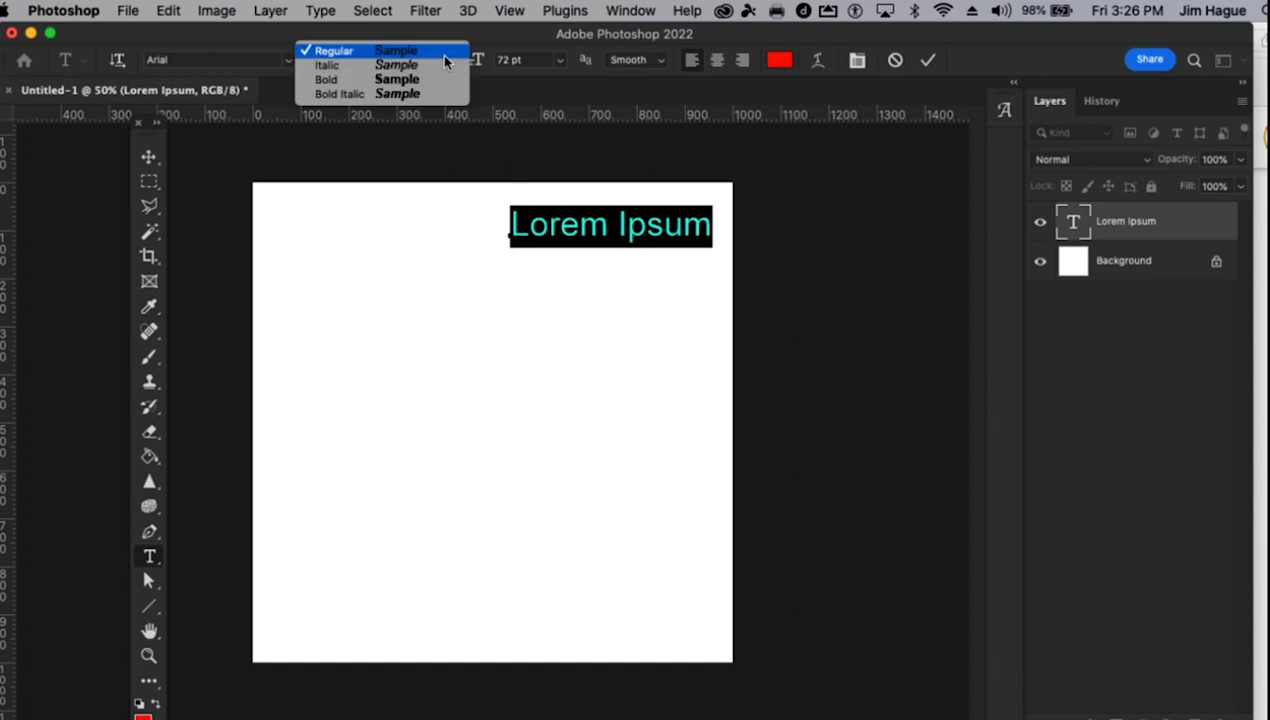
{"action": "left_click", "coordinate": [398, 80]}
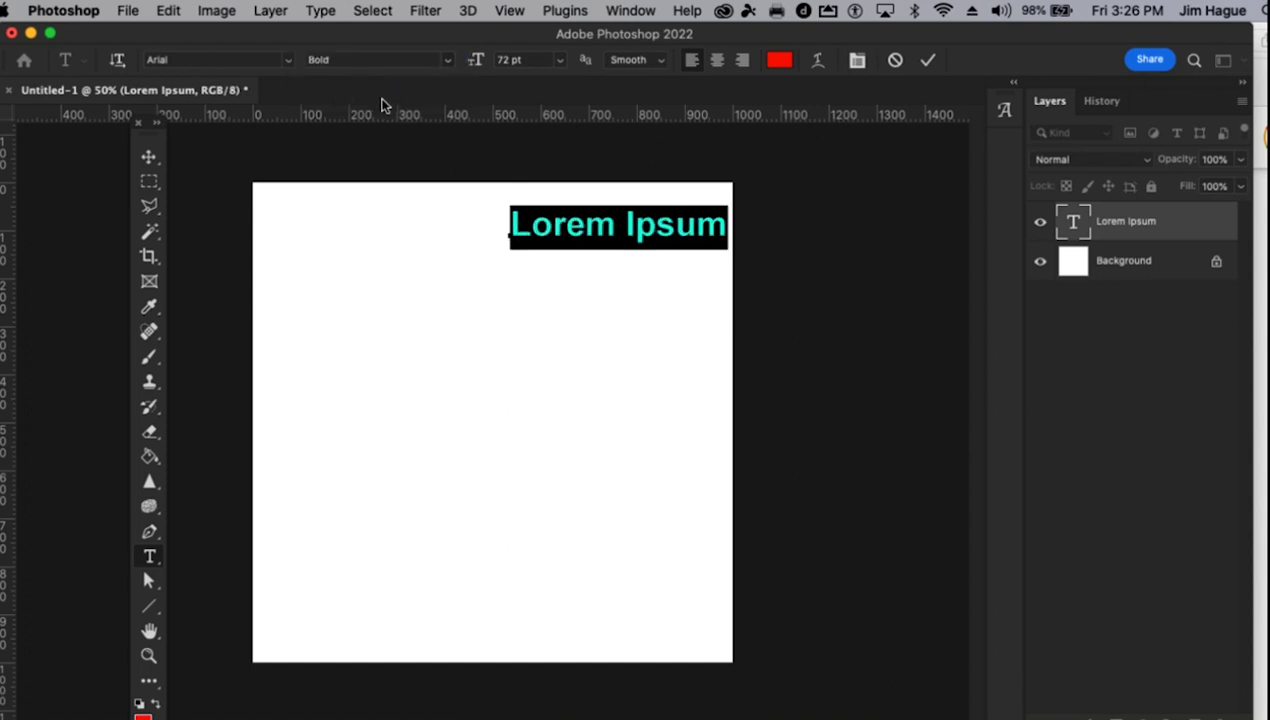
{"action": "left_click", "coordinate": [289, 61]}
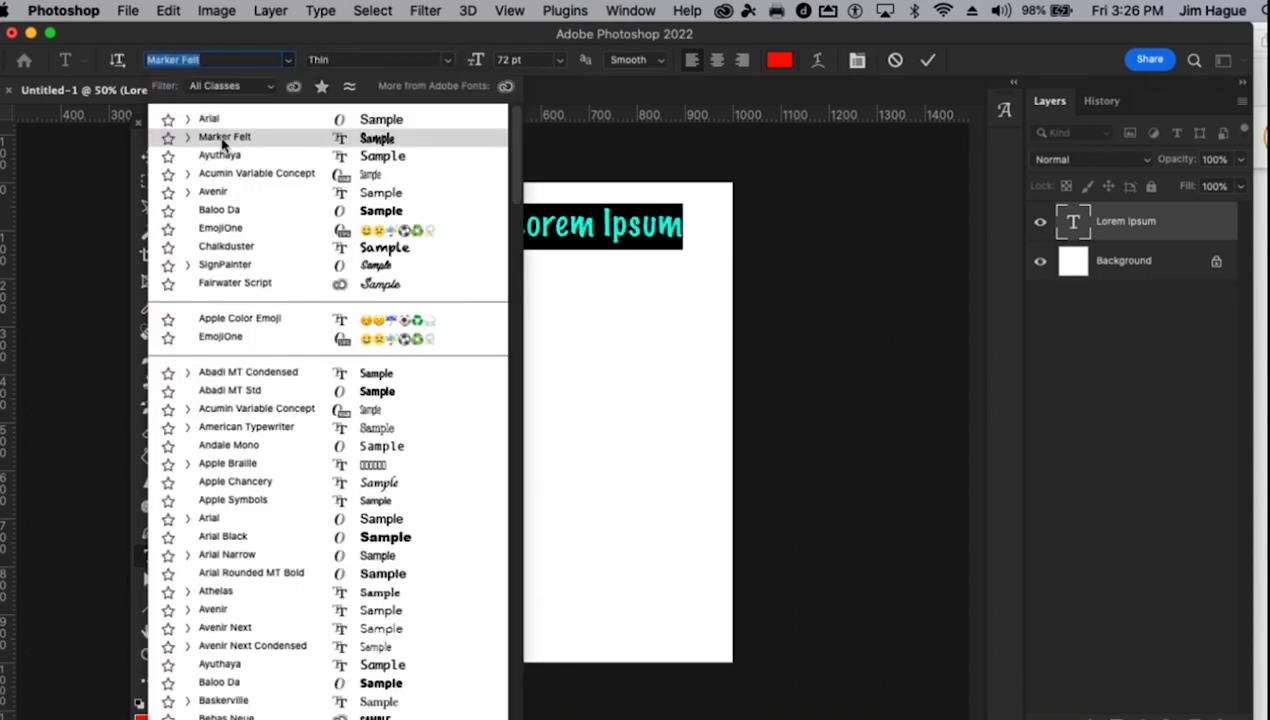
{"action": "left_click", "coordinate": [222, 139]}
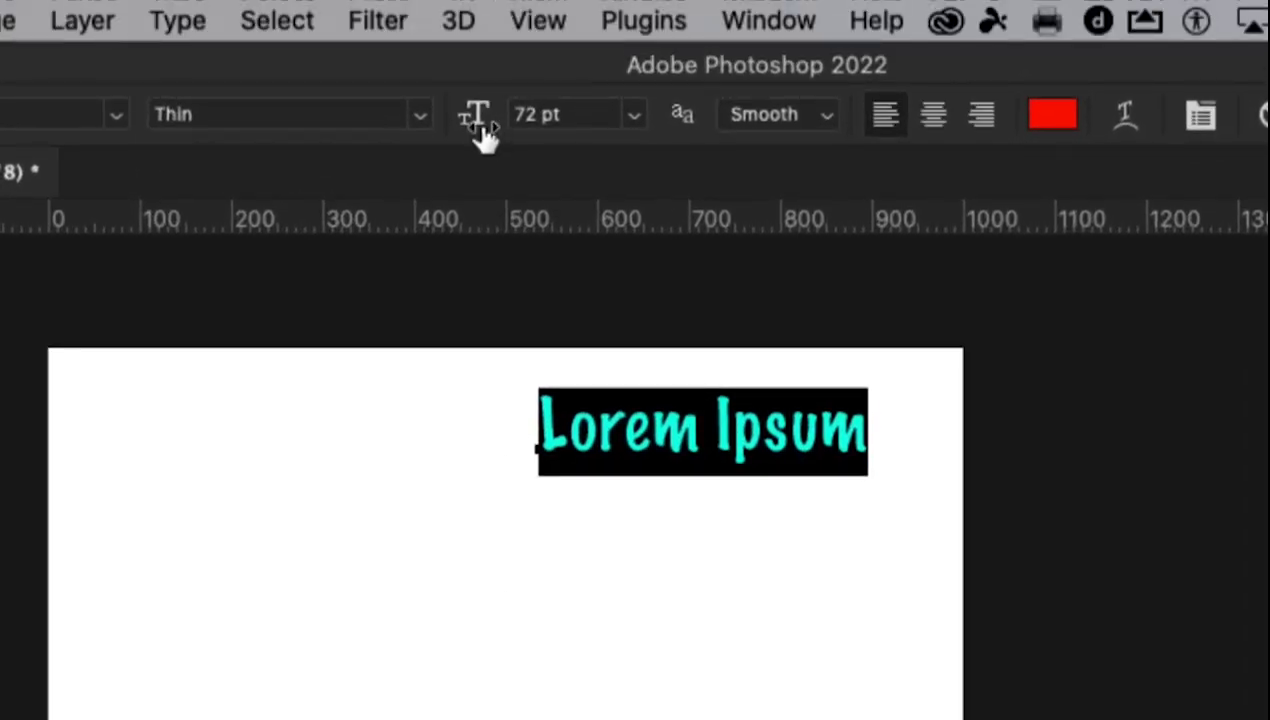
Reduce the font size to 62 pt and colour the text blue in the Color Picker
{"action": "left_click_drag", "start_coordinate": [481, 64], "coordinate": [466, 69]}
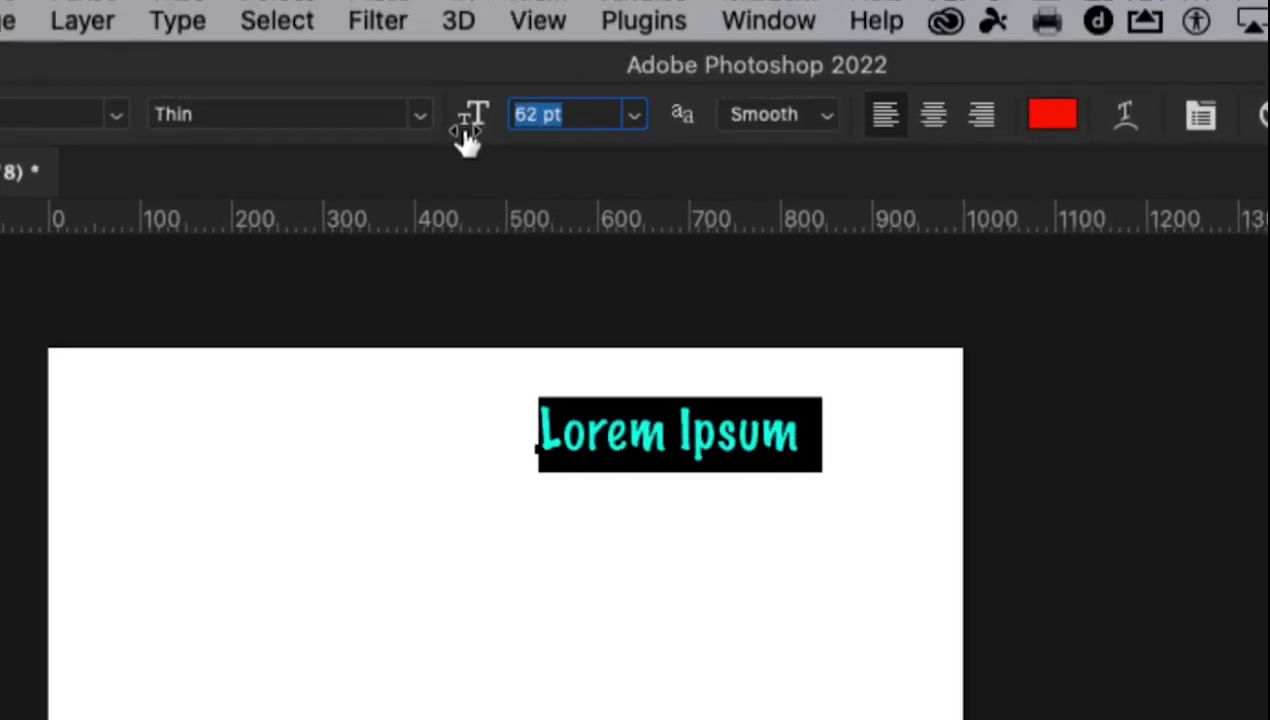
{"action": "mouse_move", "coordinate": [468, 140]}
{"action": "left_mouse_down"}
{"action": "mouse_move", "coordinate": [504, 136]}
{"action": "mouse_move", "coordinate": [439, 142]}
{"action": "mouse_move", "coordinate": [488, 145]}
{"action": "mouse_move", "coordinate": [462, 142]}
{"action": "left_mouse_up"}
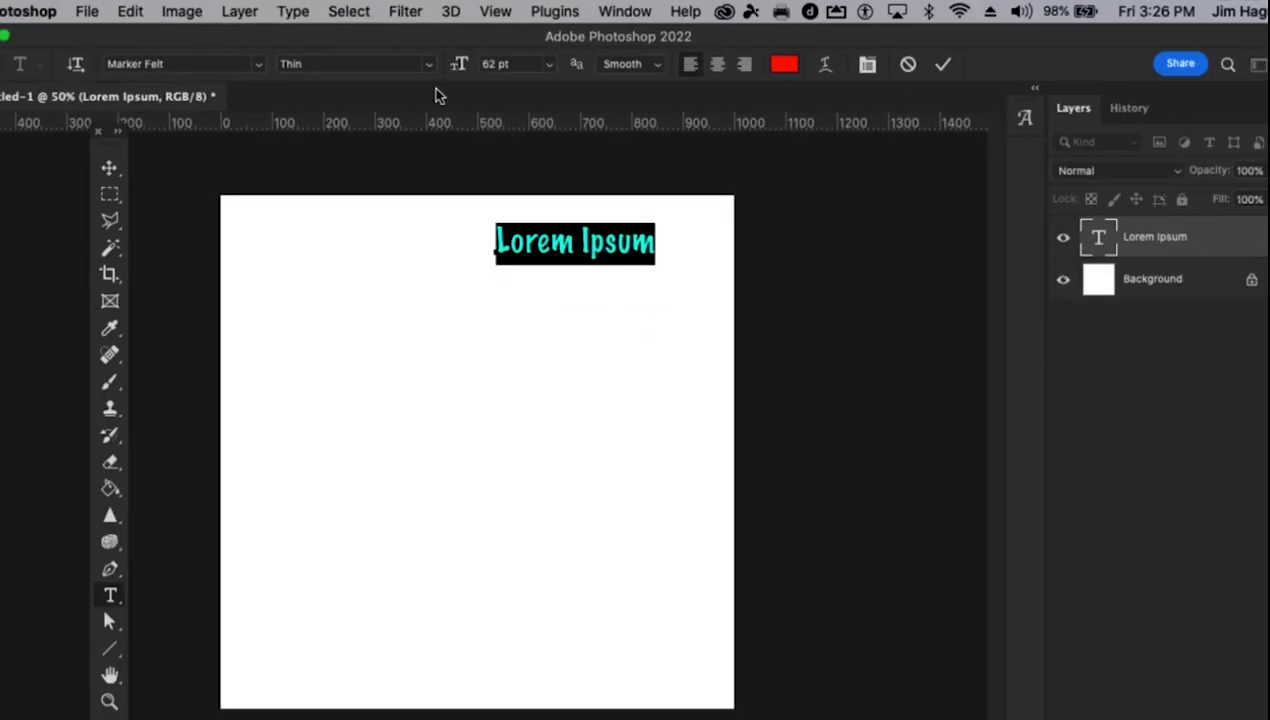
{"action": "left_click", "coordinate": [785, 62]}
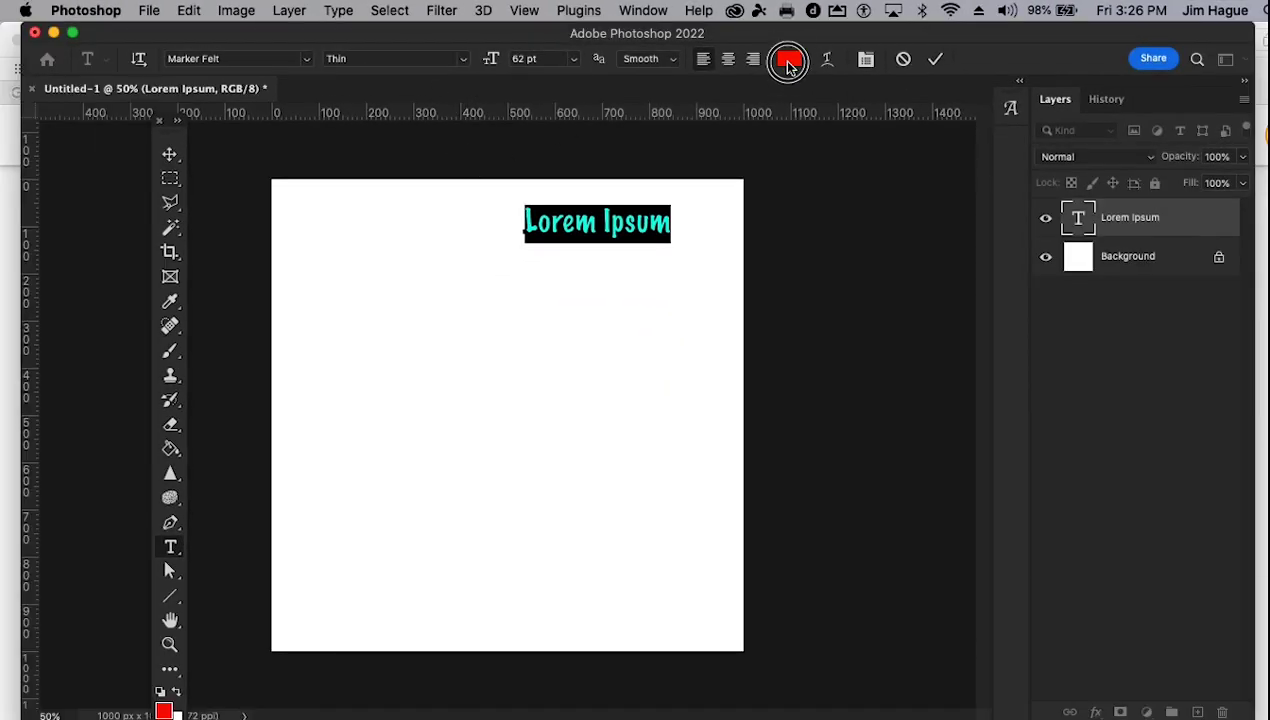
{"action": "left_click_drag", "start_coordinate": [927, 283], "coordinate": [920, 408]}
{"action": "left_click_drag", "start_coordinate": [971, 467], "coordinate": [1091, 391]}
{"action": "mouse_move", "coordinate": [1112, 237]}
{"action": "left_mouse_down"}
{"action": "mouse_move", "coordinate": [1115, 384]}
{"action": "mouse_move", "coordinate": [1081, 437]}
{"action": "mouse_move", "coordinate": [1056, 443]}
{"action": "left_mouse_up"}
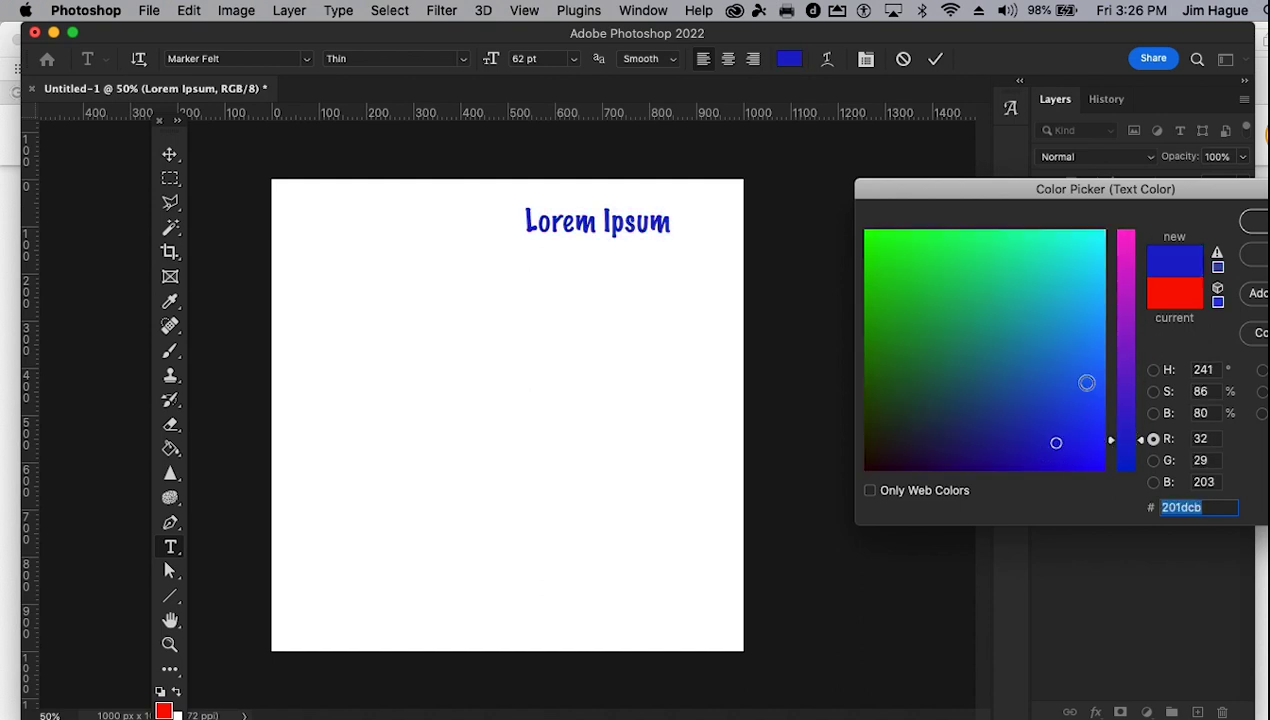
{"action": "left_click", "coordinate": [1255, 221]}
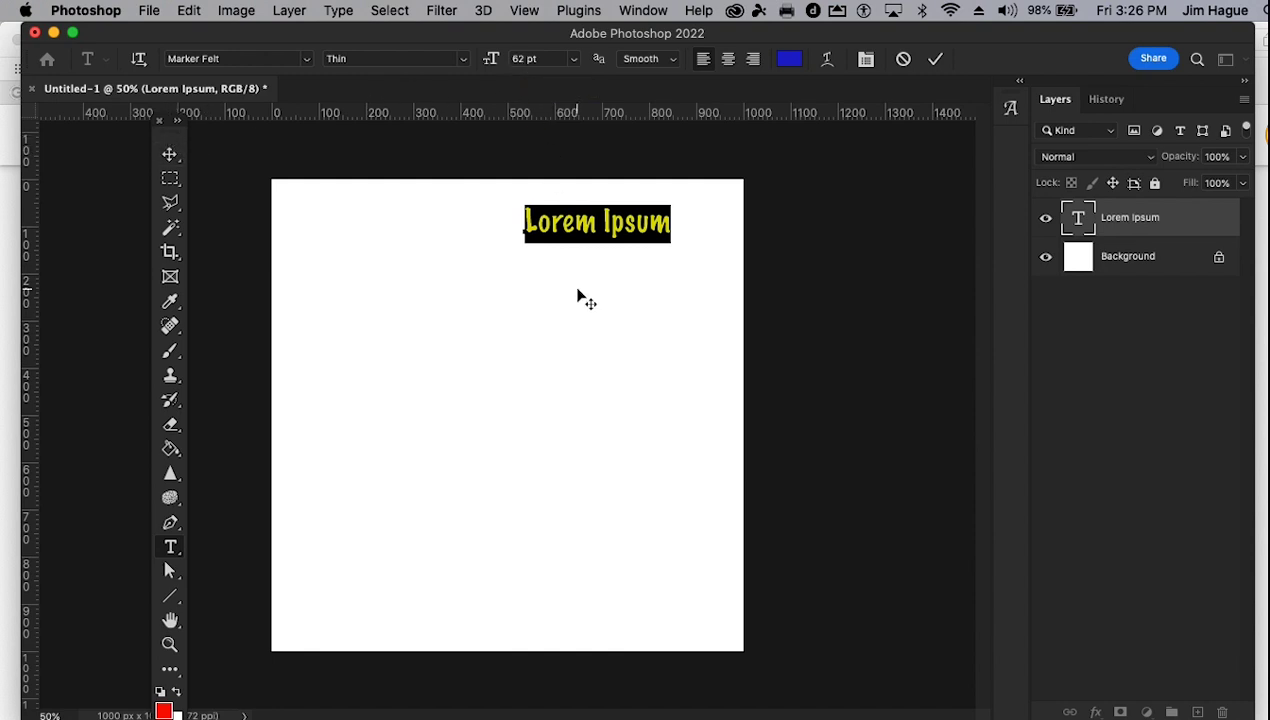
Replace the Lorem Ipsum placeholder with '62pts' and commit the text
{"action": "left_click", "coordinate": [524, 220]}
{"action": "left_click_drag", "start_coordinate": [524, 218], "coordinate": [715, 224]}
{"action": "type", "text": "6"}
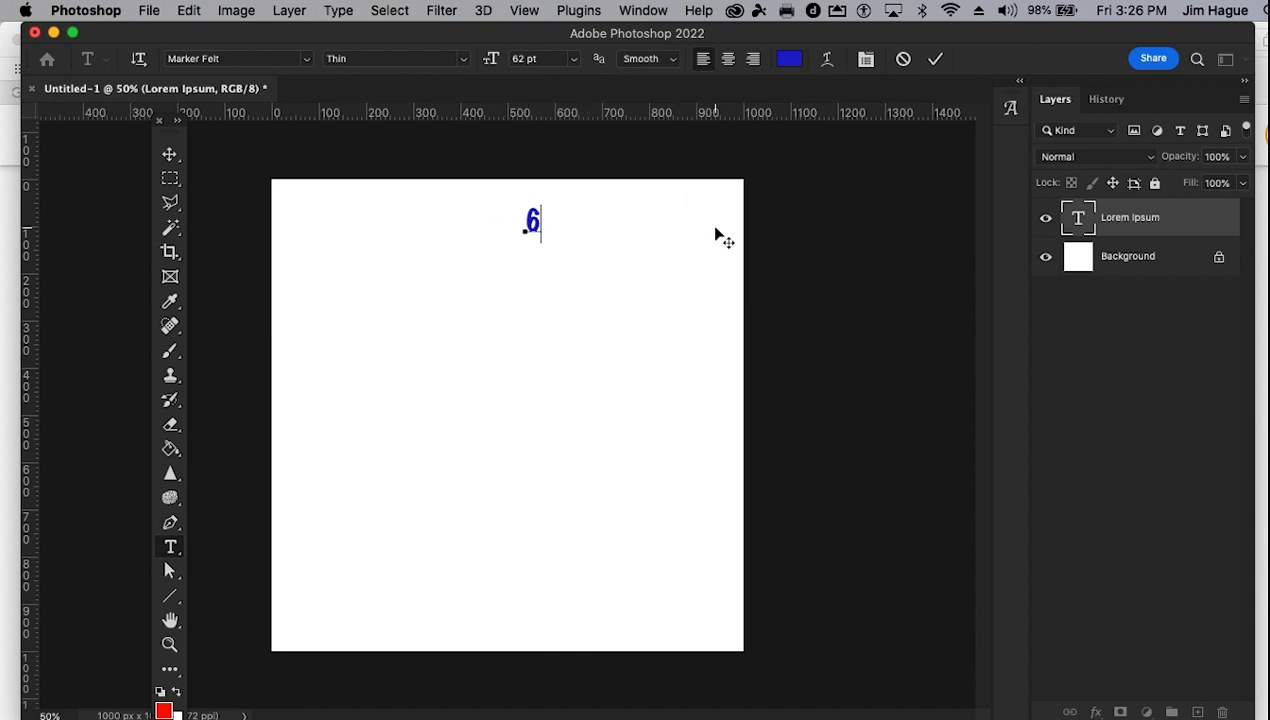
{"action": "type", "text": "2pts"}
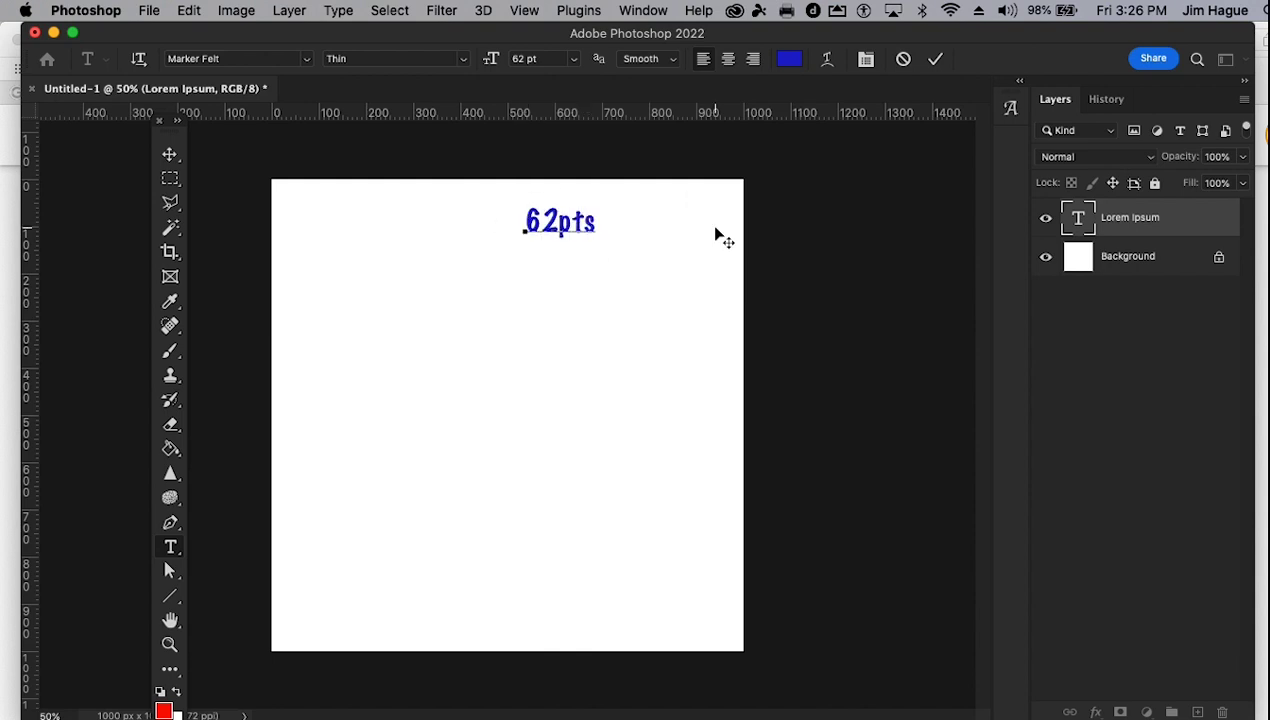
{"action": "left_click", "coordinate": [171, 181]}
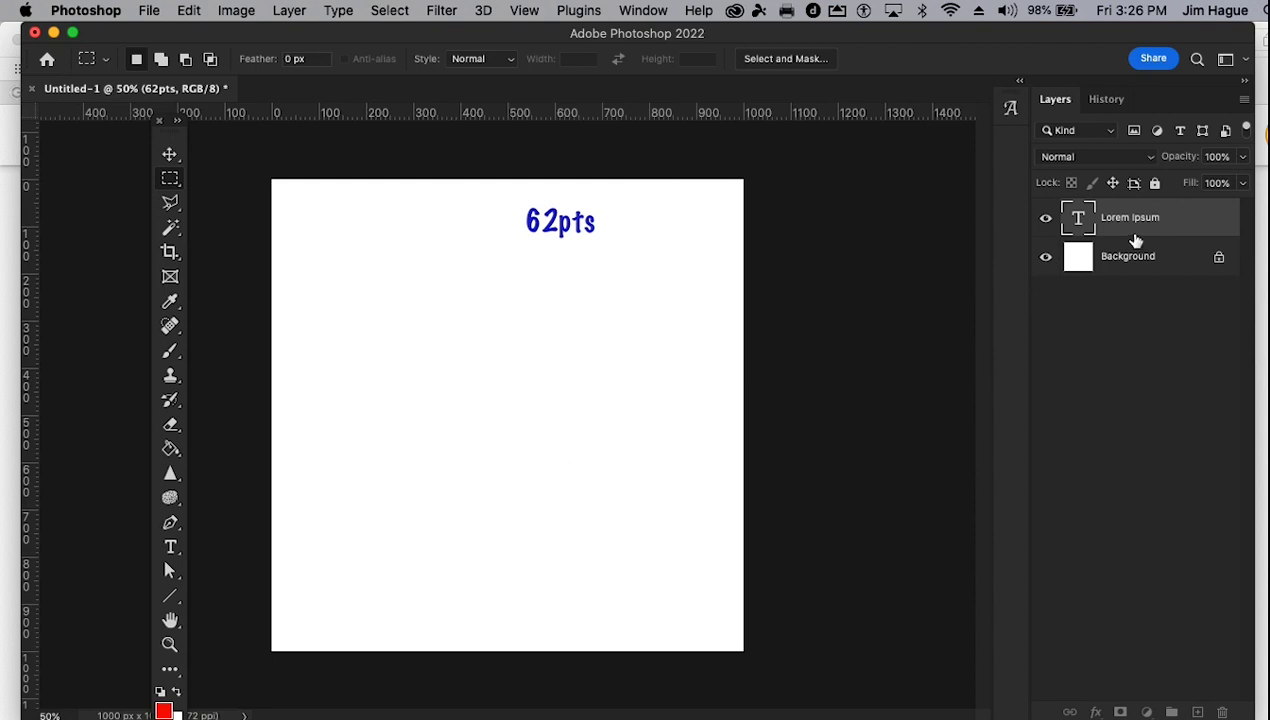
{"action": "left_click", "coordinate": [1135, 238]}
{"action": "left_click", "coordinate": [645, 12]}
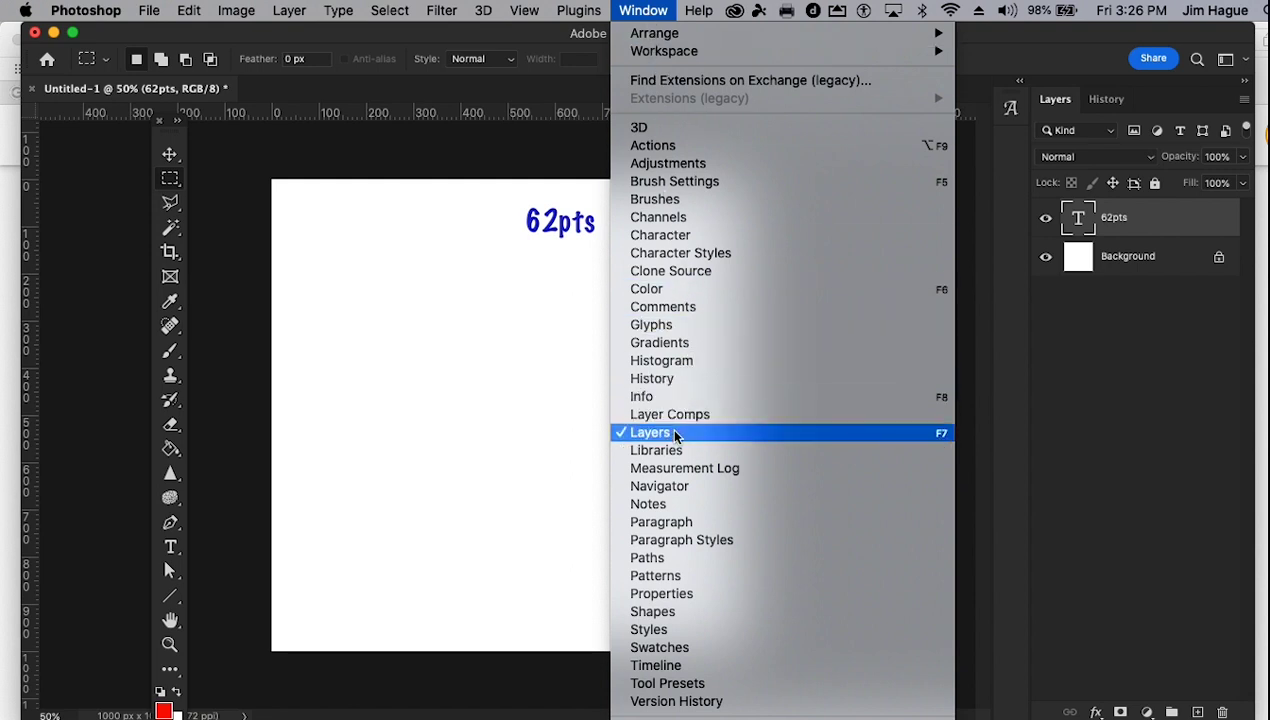
{"action": "left_click", "coordinate": [1050, 106]}
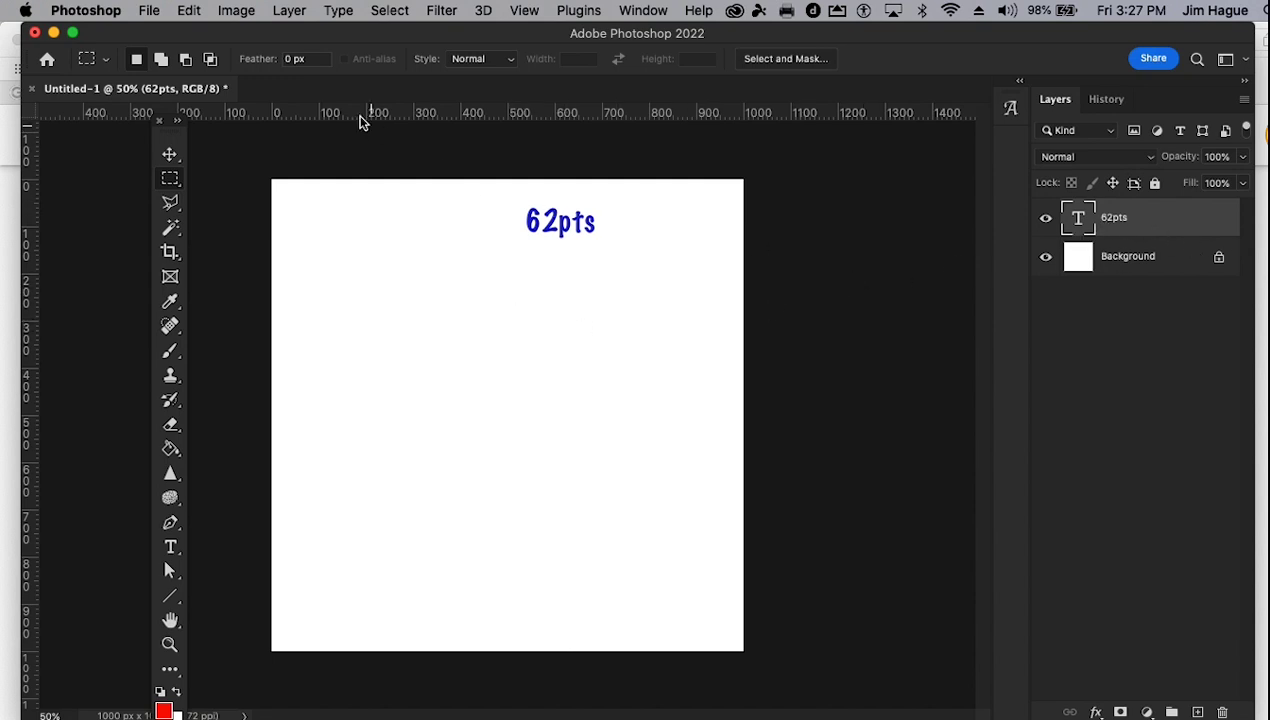
Add a new layer, Layer 1, and place Lorem Ipsum placeholder text below the 62pts text
{"action": "left_click", "coordinate": [298, 12]}
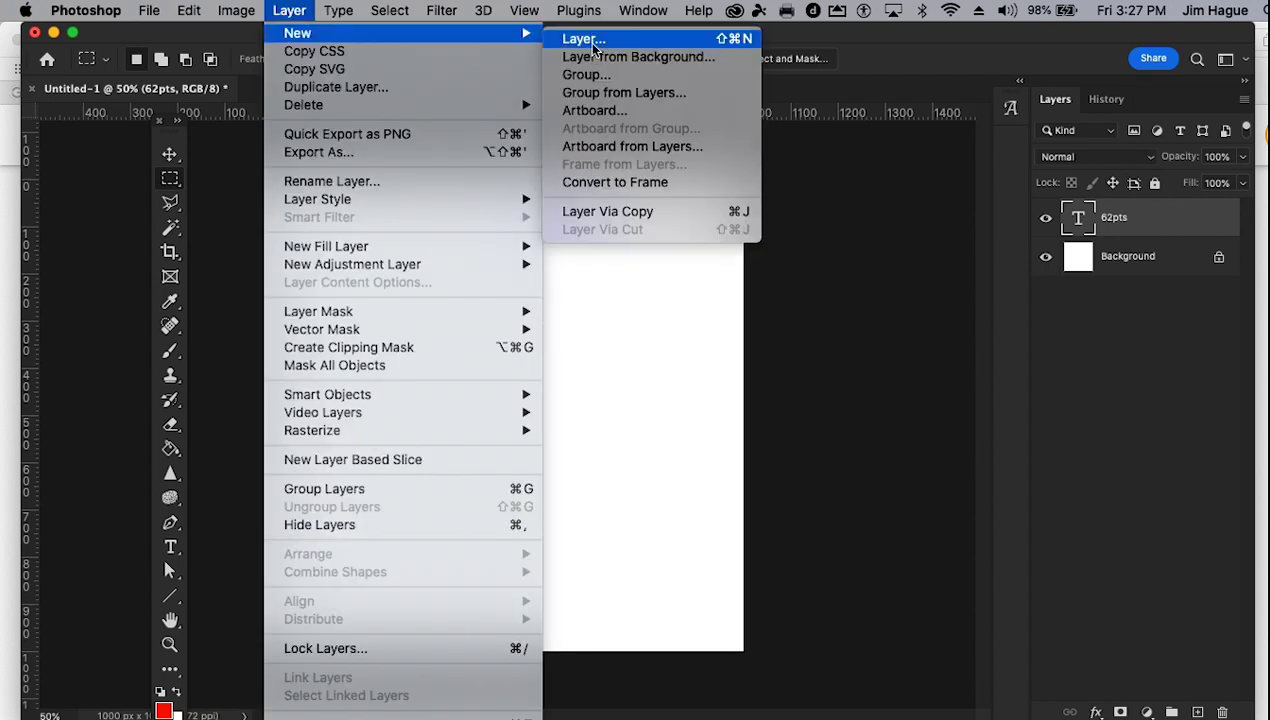
{"action": "left_click", "coordinate": [1033, 163]}
{"action": "key", "text": "super+shift+n"}
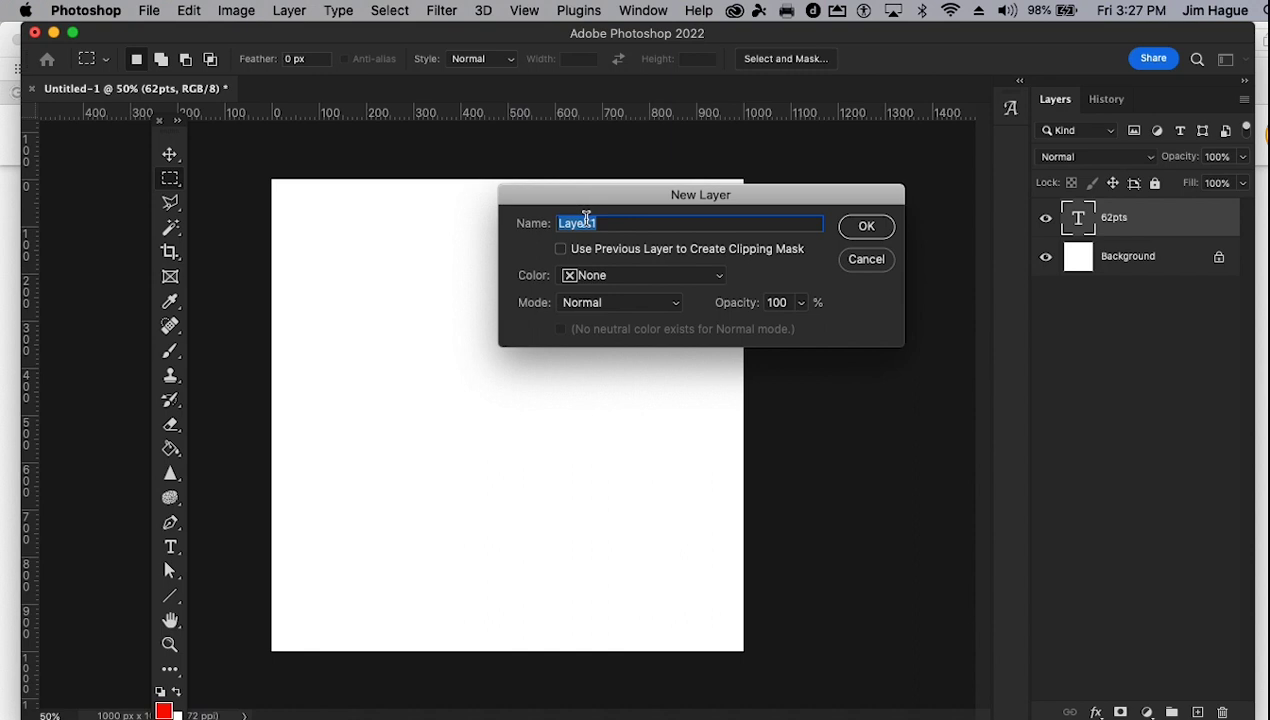
{"action": "left_click", "coordinate": [866, 226]}
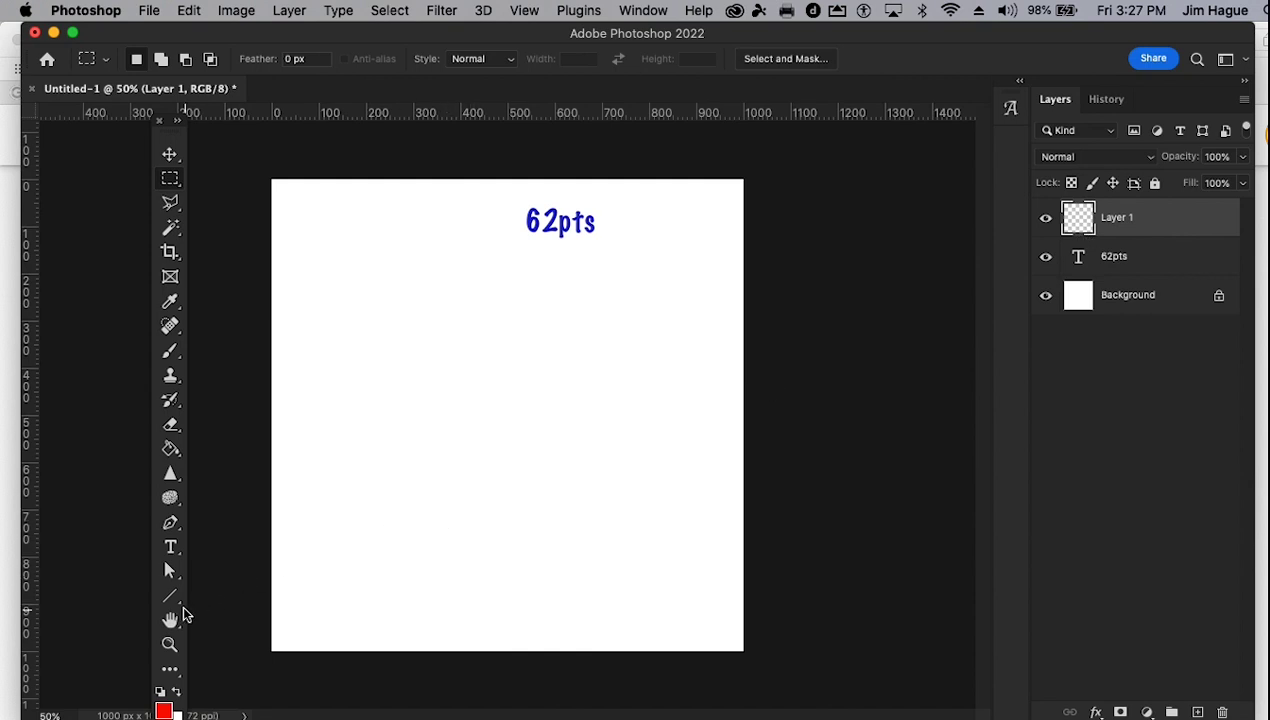
{"action": "left_click", "coordinate": [170, 547]}
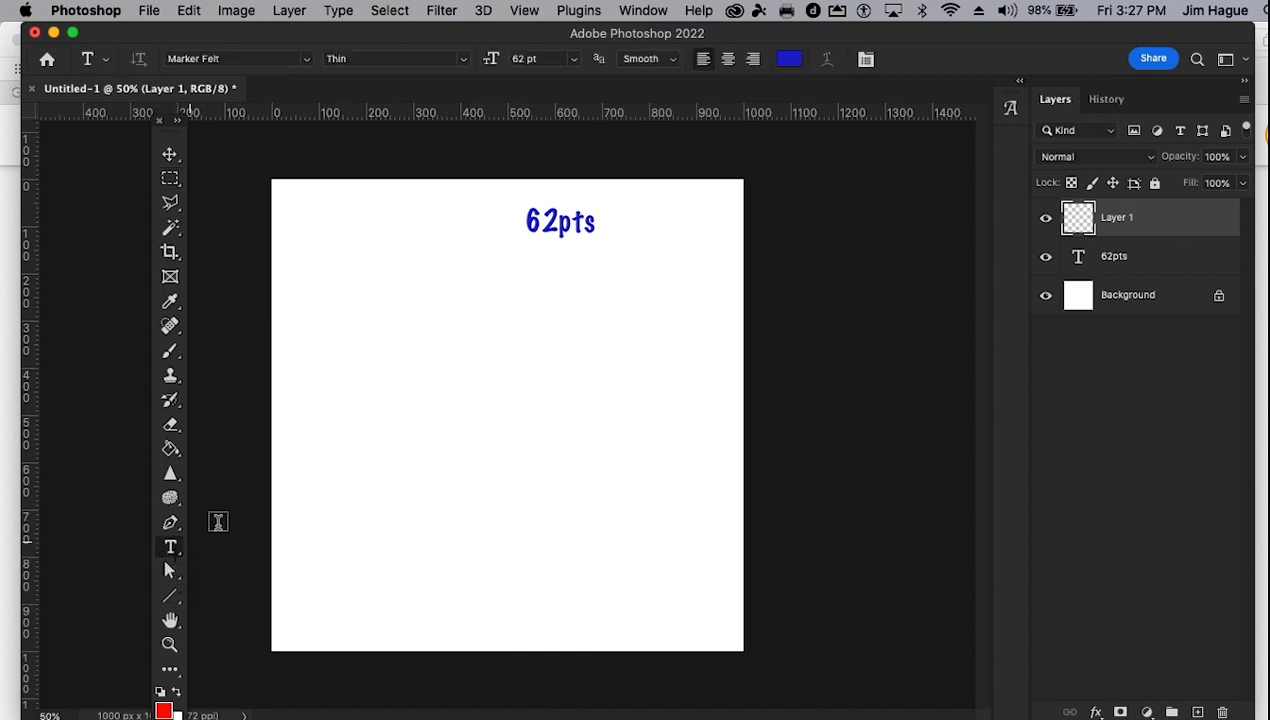
{"action": "left_click", "coordinate": [430, 349]}
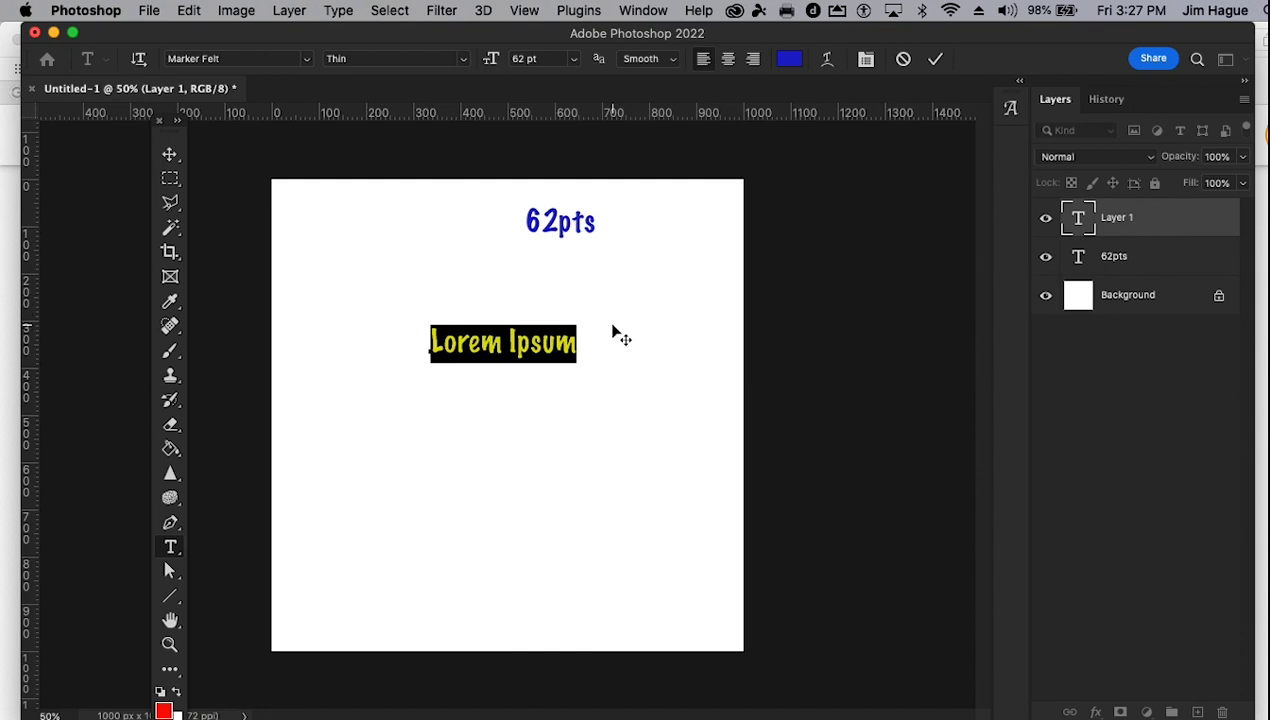
Set the placeholder text to Ayuthaya Regular, 81 pt, in magenta
{"action": "left_click", "coordinate": [306, 60]}
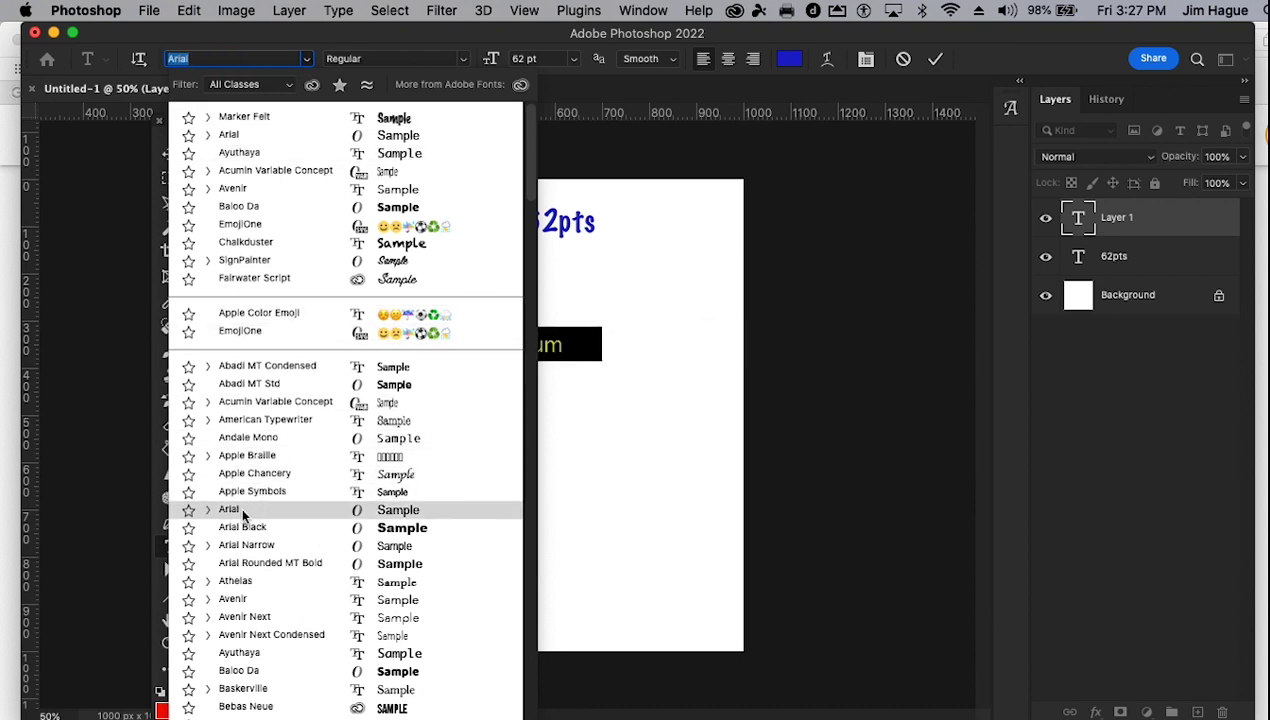
{"action": "left_click", "coordinate": [241, 654]}
{"action": "left_click", "coordinate": [462, 58]}
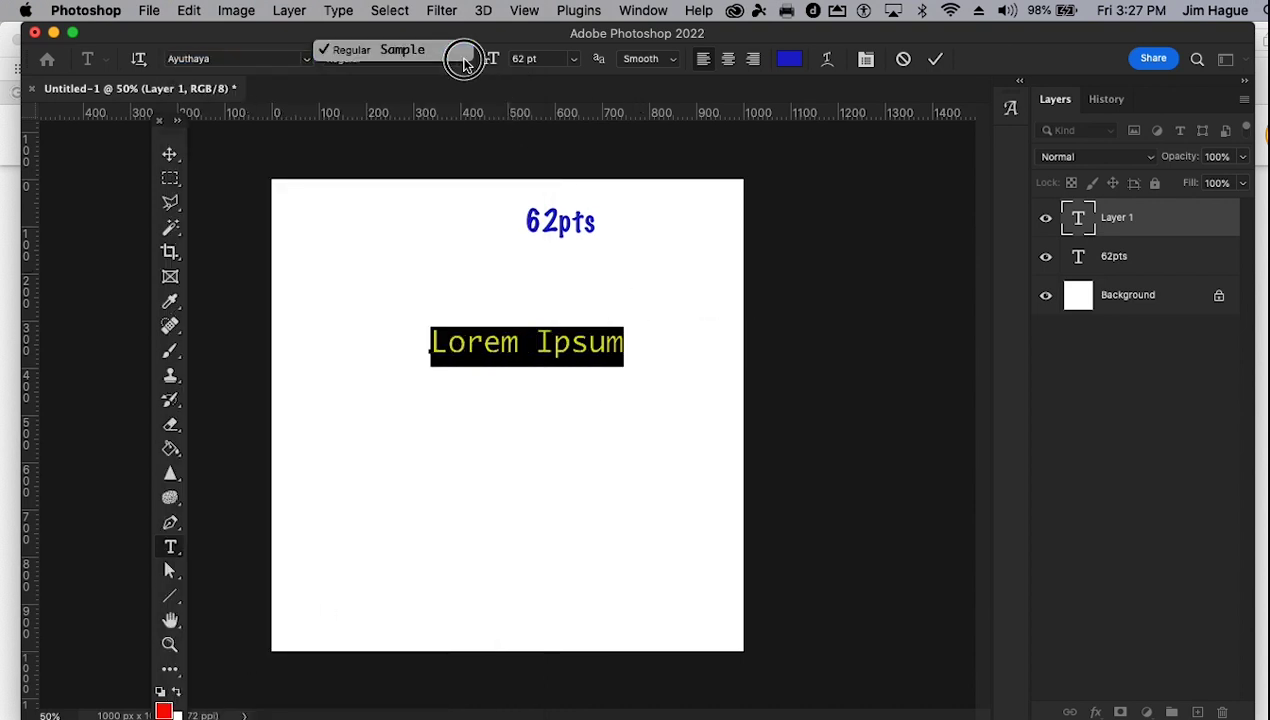
{"action": "left_click", "coordinate": [447, 56]}
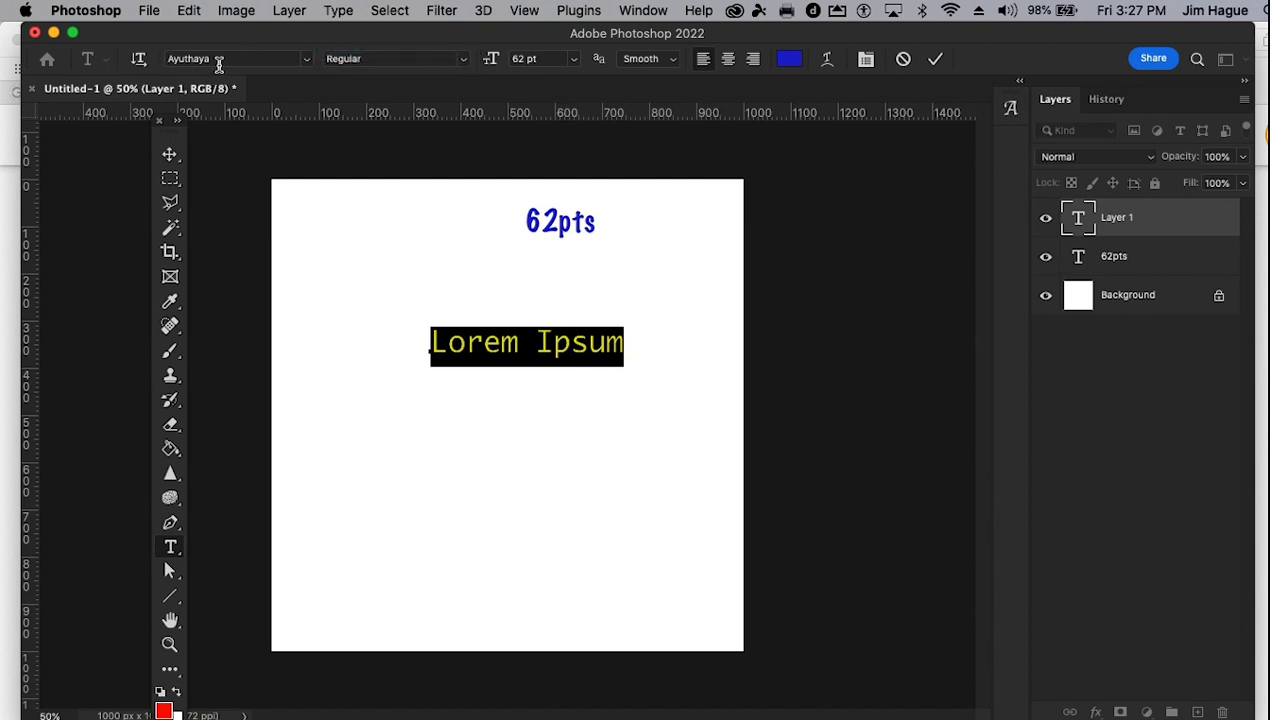
{"action": "mouse_move", "coordinate": [490, 62]}
{"action": "left_mouse_down"}
{"action": "mouse_move", "coordinate": [524, 57]}
{"action": "mouse_move", "coordinate": [510, 62]}
{"action": "left_mouse_up"}
{"action": "left_click", "coordinate": [789, 58]}
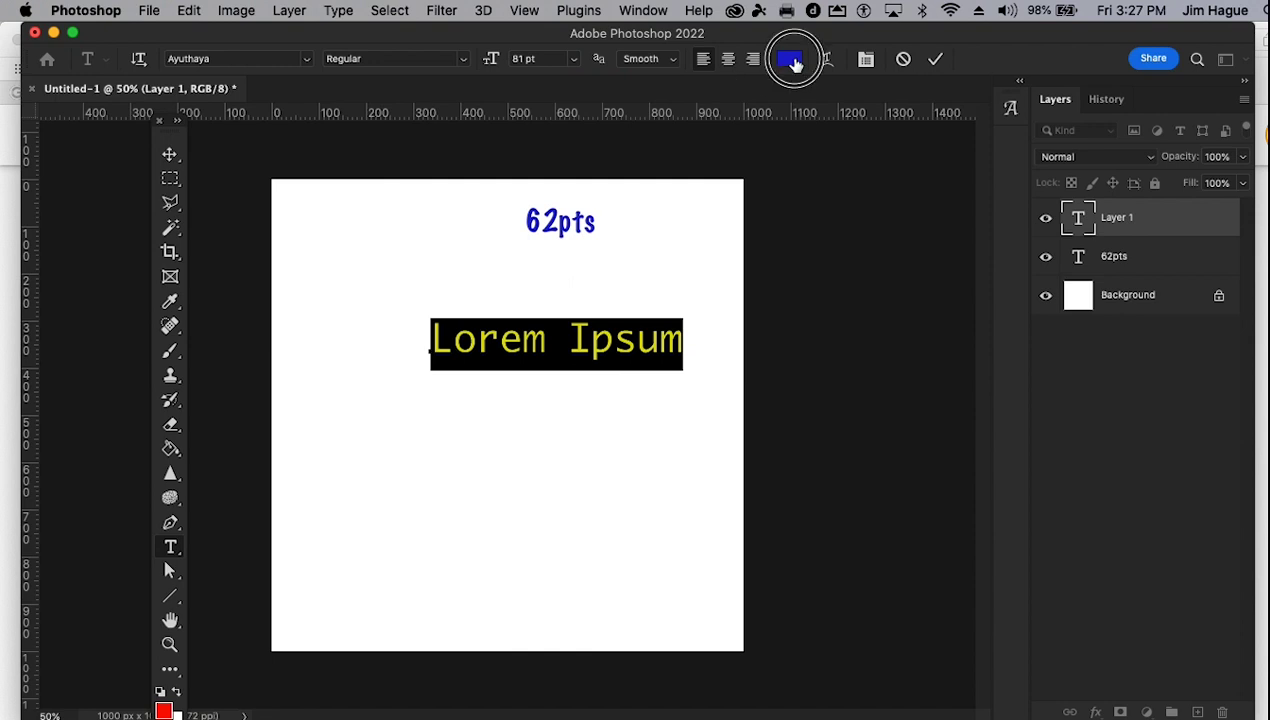
{"action": "left_click_drag", "start_coordinate": [1108, 267], "coordinate": [1122, 247]}
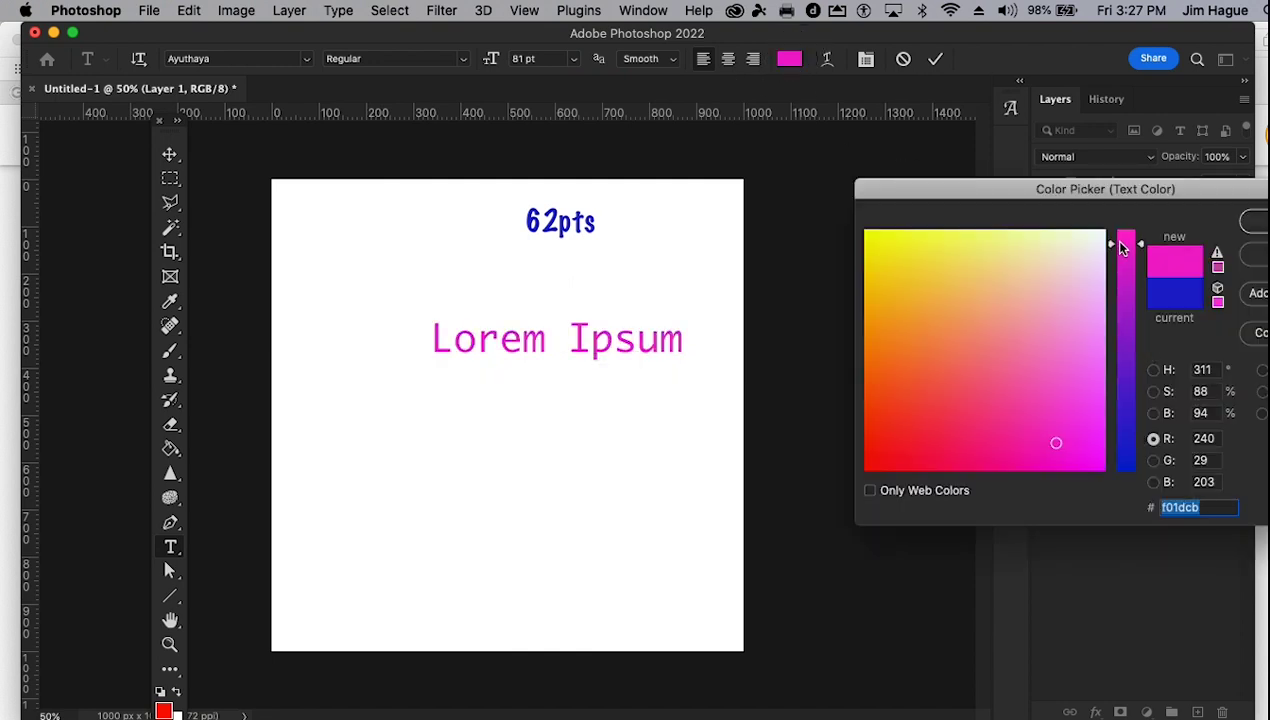
{"action": "left_click", "coordinate": [1253, 222]}
{"action": "left_click", "coordinate": [655, 350]}
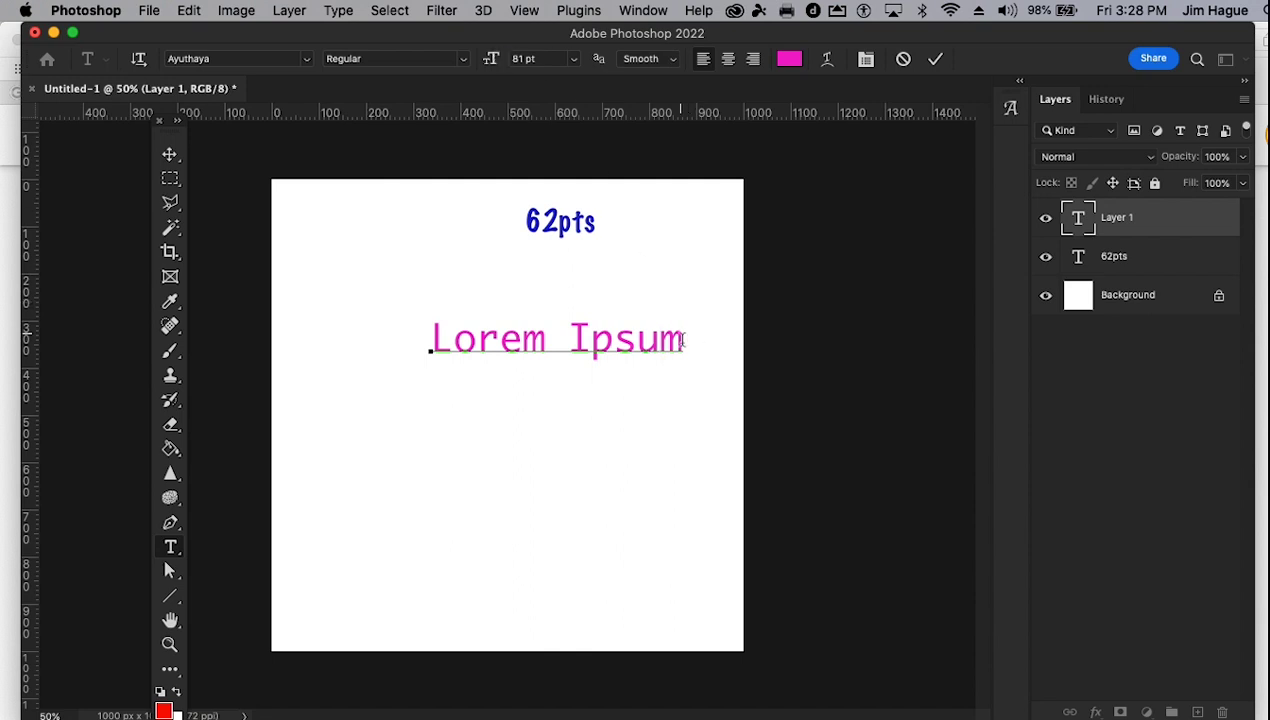
Replace the placeholder with '81pts' and commit it as the 81pts layer
{"action": "left_click_drag", "start_coordinate": [682, 340], "coordinate": [363, 340]}
{"action": "type", "text": "8"}
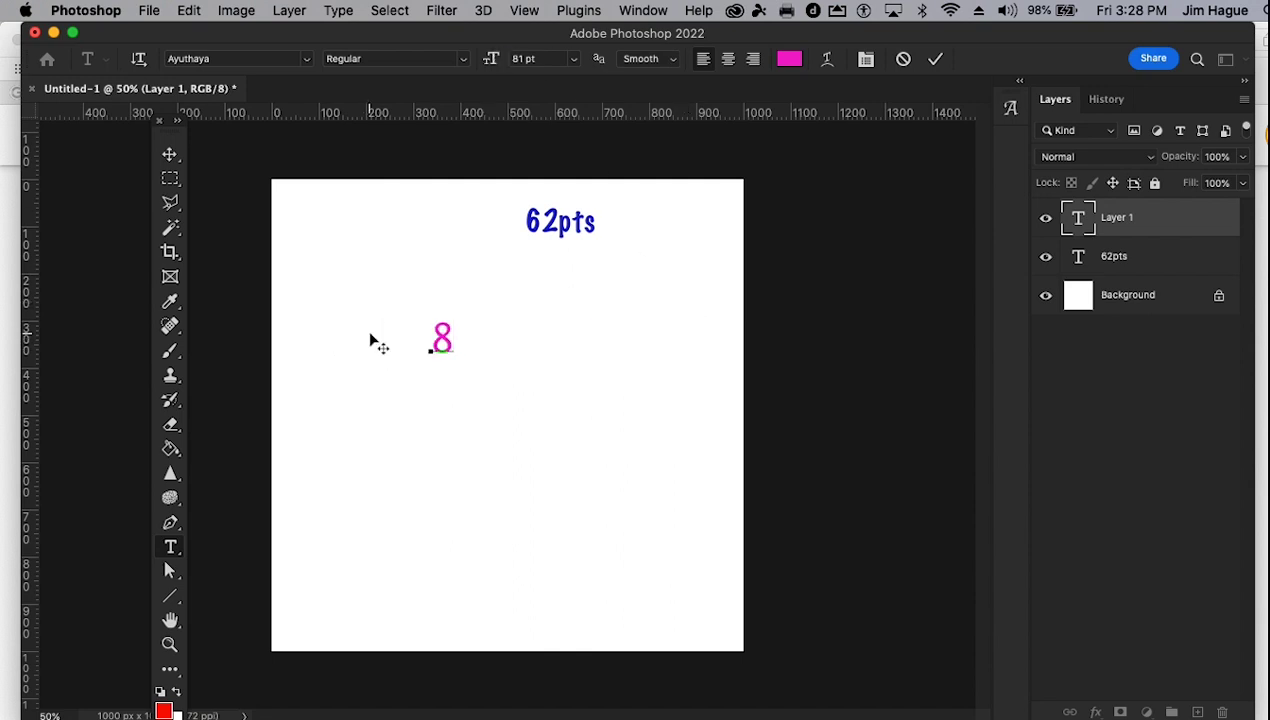
{"action": "type", "text": "1pts"}
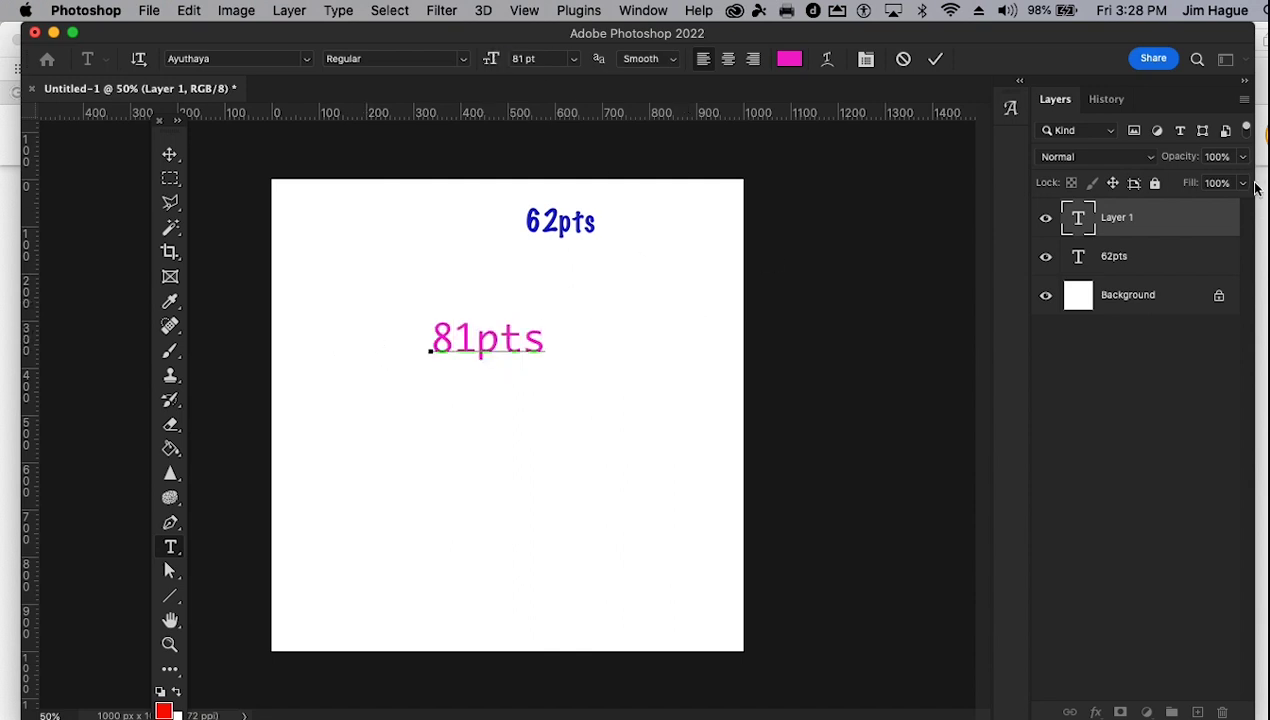
{"action": "left_click", "coordinate": [1146, 261]}
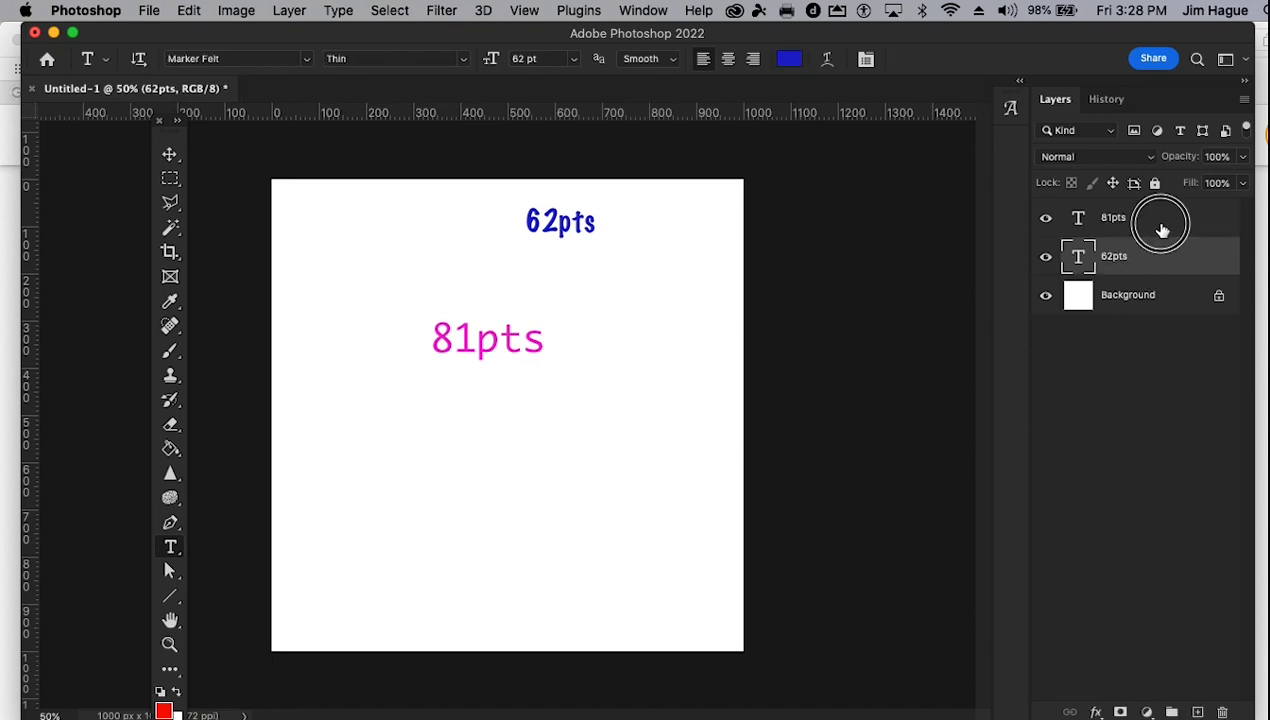
{"action": "left_click", "coordinate": [1153, 229]}
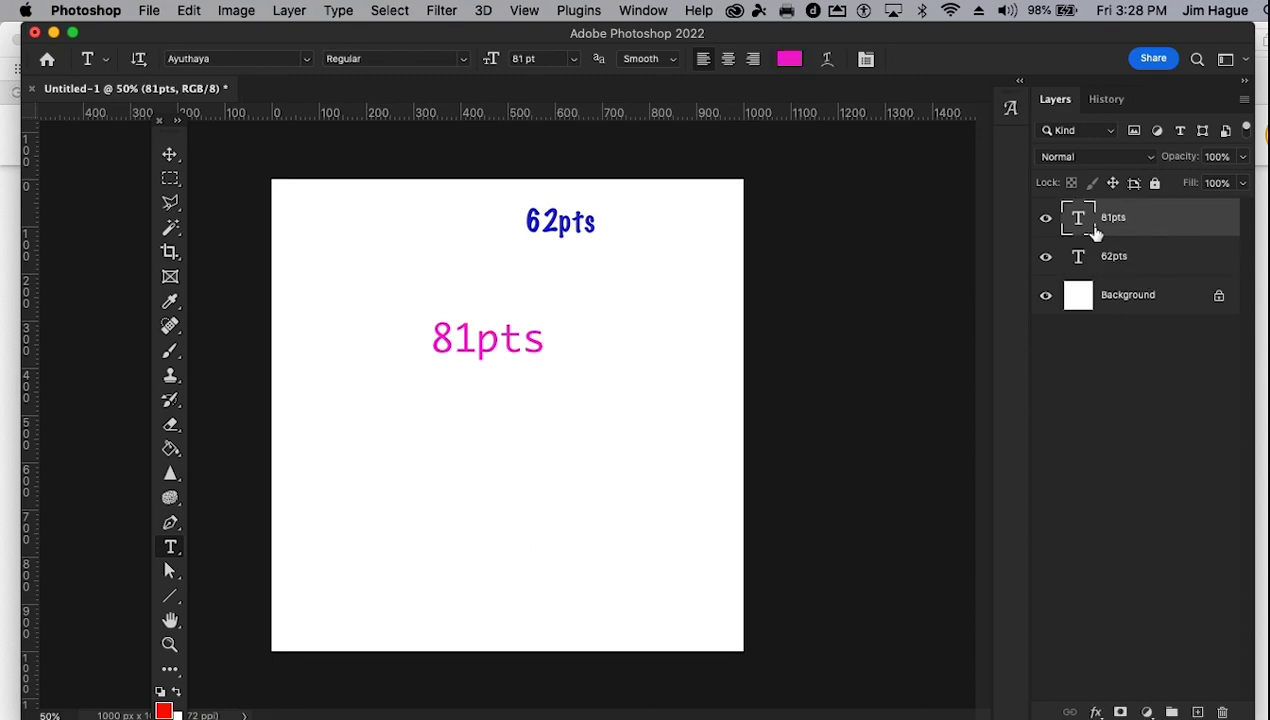
Add another new layer and start a new text box on the canvas
{"action": "left_click", "coordinate": [289, 11]}
{"action": "mouse_move", "coordinate": [400, 35]}
{"action": "left_click", "coordinate": [576, 38]}
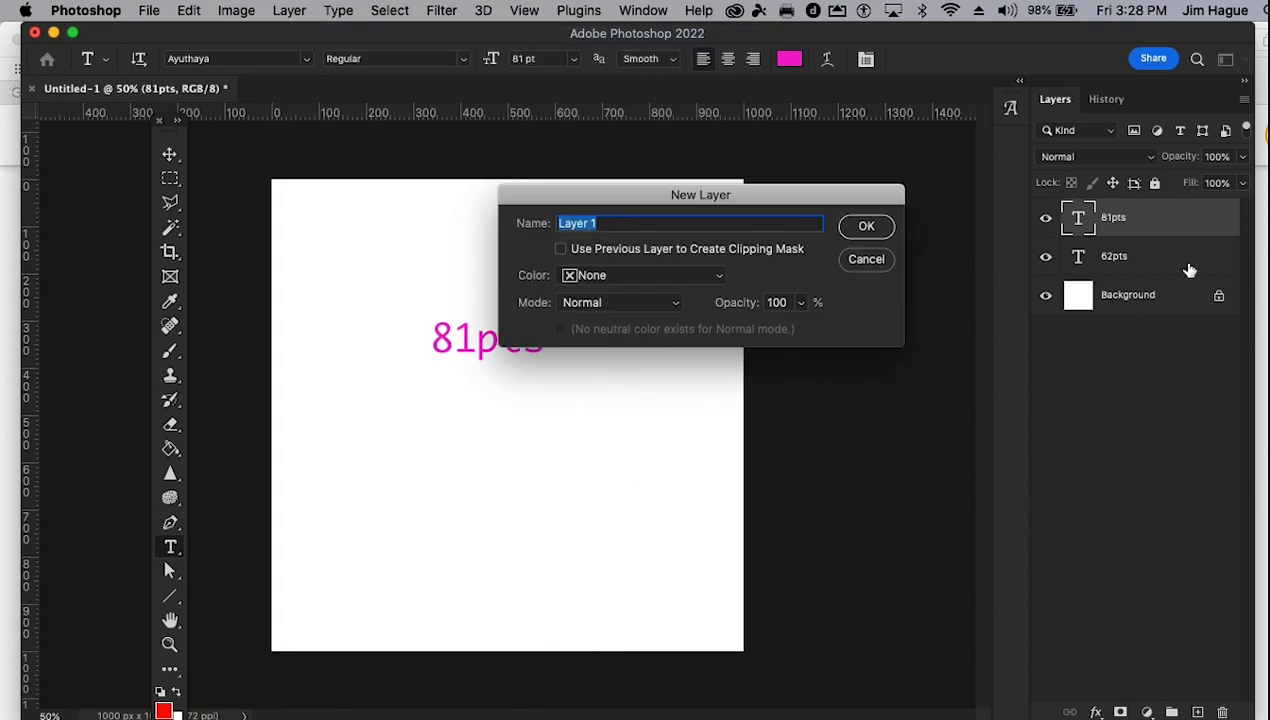
{"action": "left_click", "coordinate": [867, 227]}
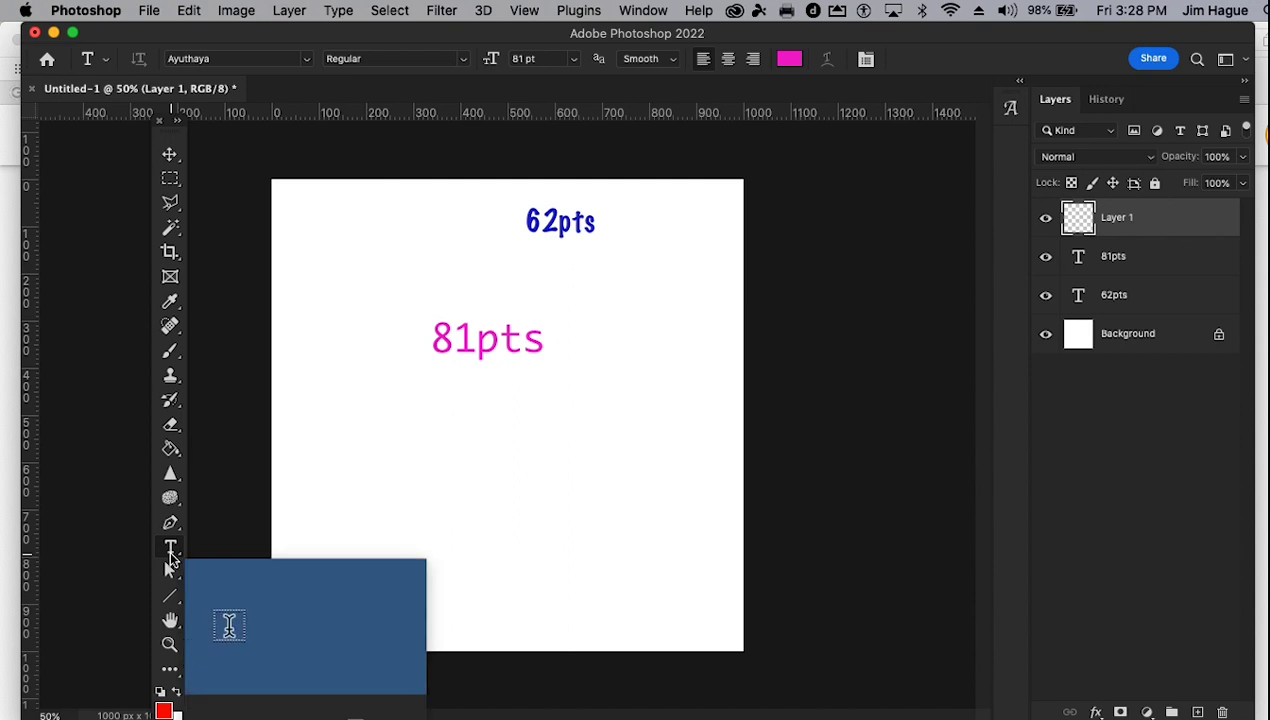
{"action": "left_click", "coordinate": [406, 461]}
Set the text to Fairwater Script Regular at 169 pt and move it to the lower left
{"action": "left_click", "coordinate": [307, 60]}
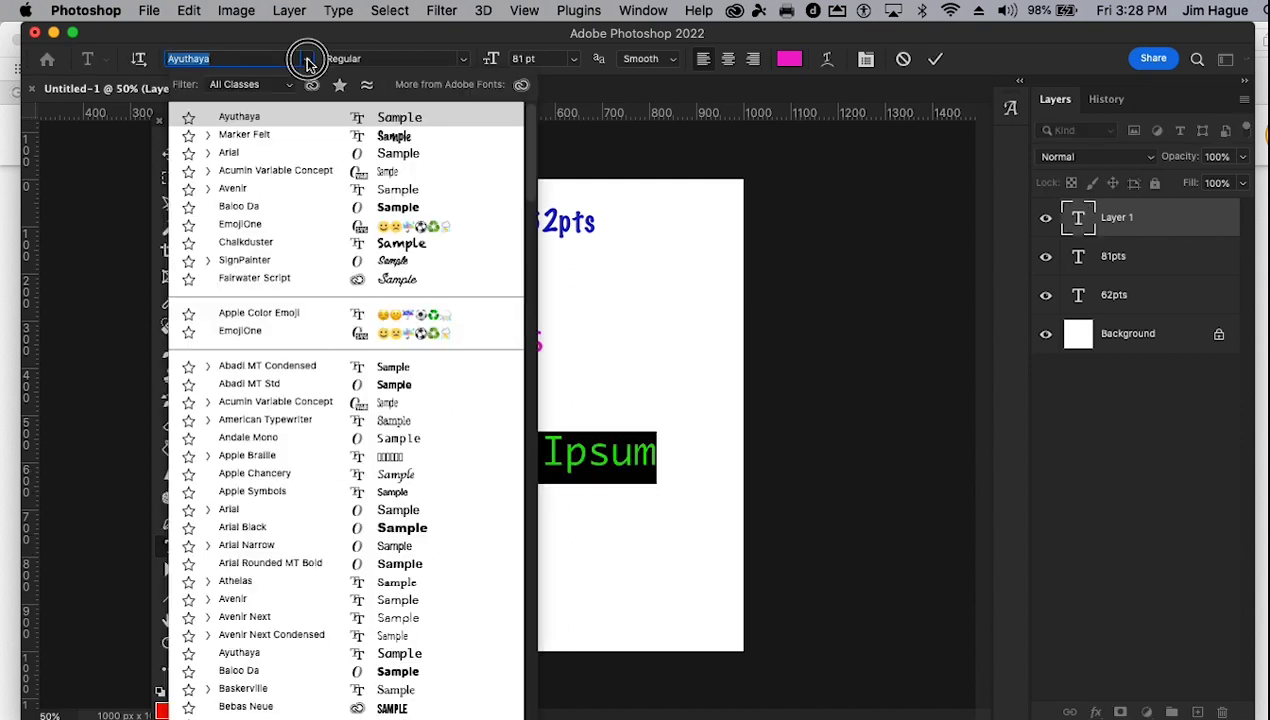
{"action": "left_click", "coordinate": [236, 279]}
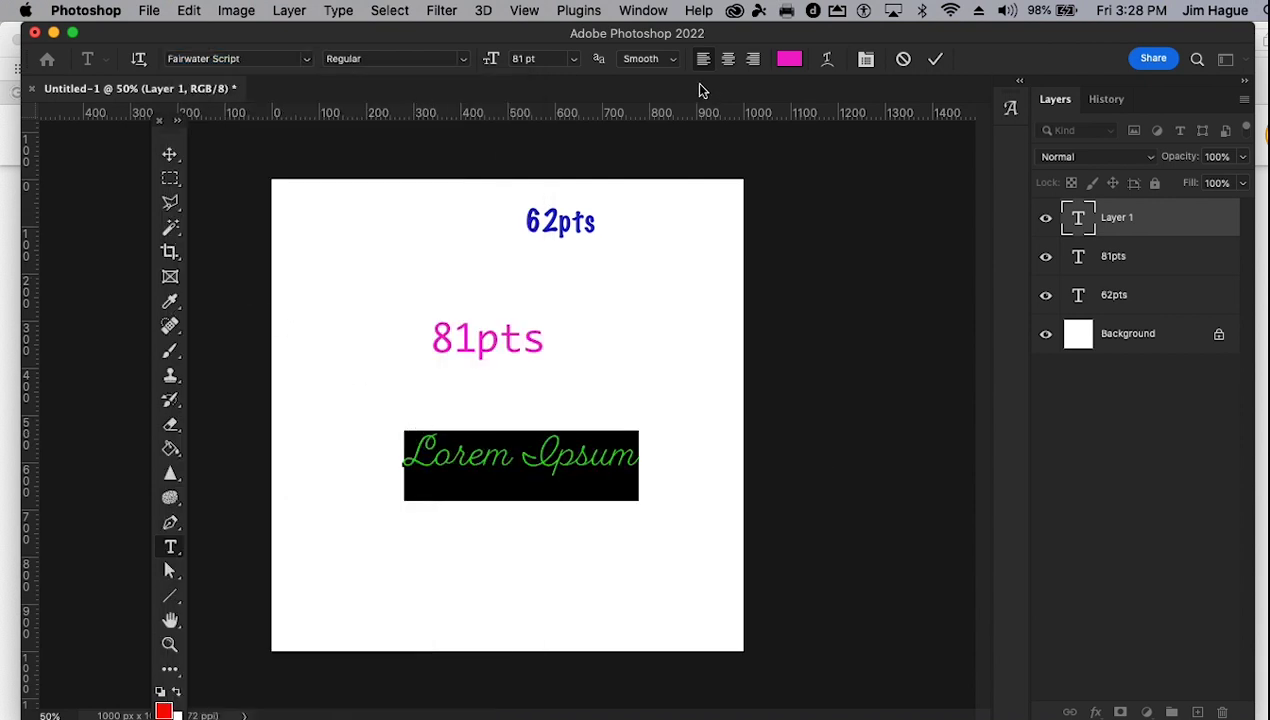
{"action": "left_click", "coordinate": [464, 58]}
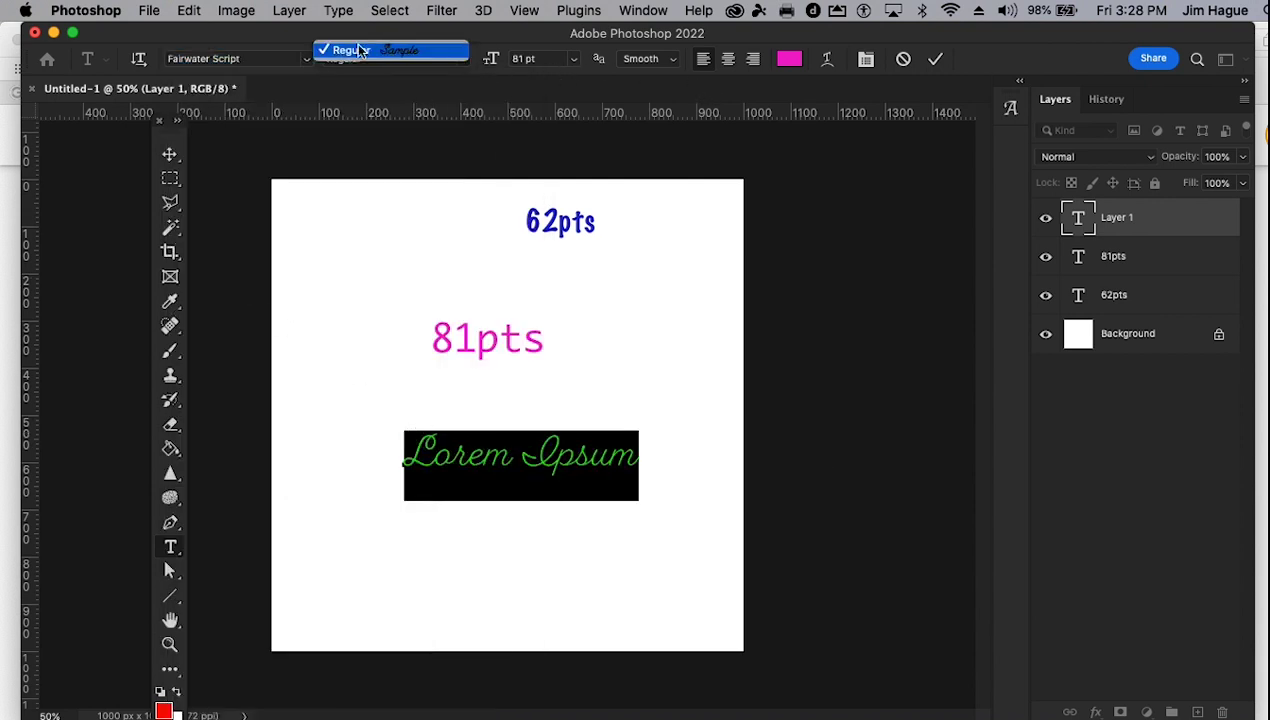
{"action": "left_click", "coordinate": [520, 78]}
{"action": "left_click", "coordinate": [576, 60]}
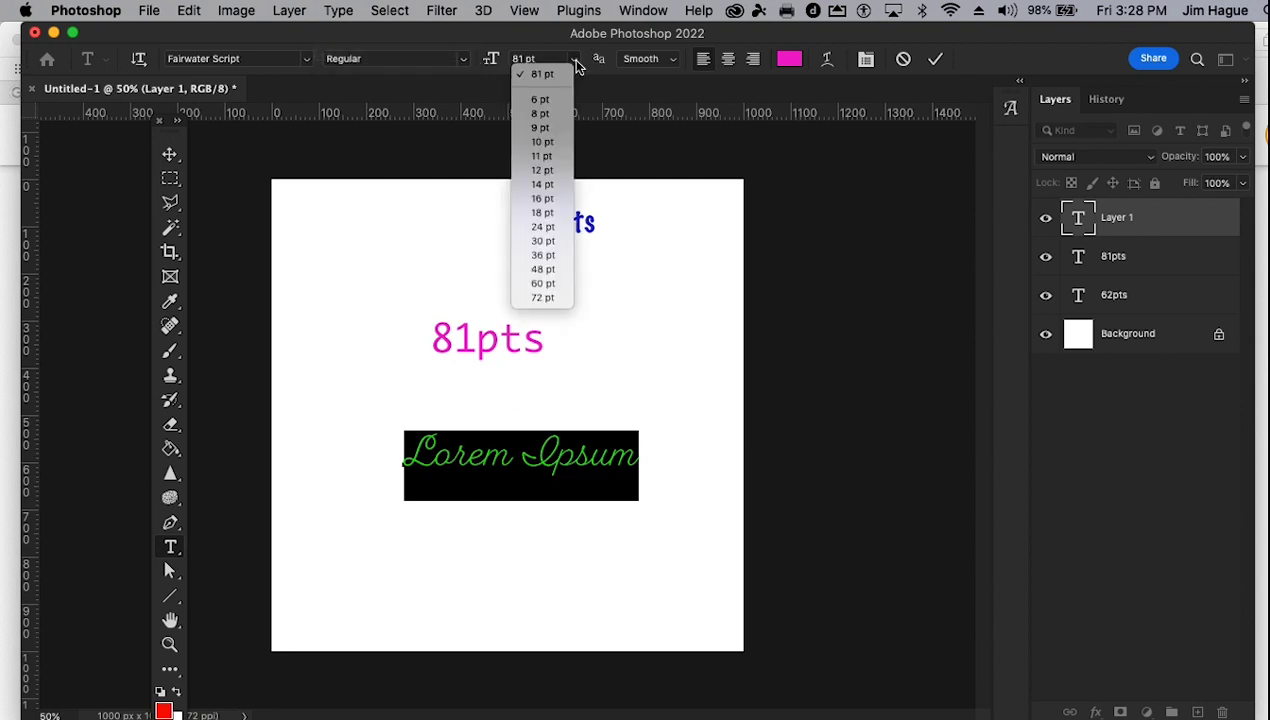
{"action": "left_click", "coordinate": [576, 60]}
{"action": "left_click", "coordinate": [543, 60]}
{"action": "type", "text": "169"}
{"action": "key", "text": "Return"}
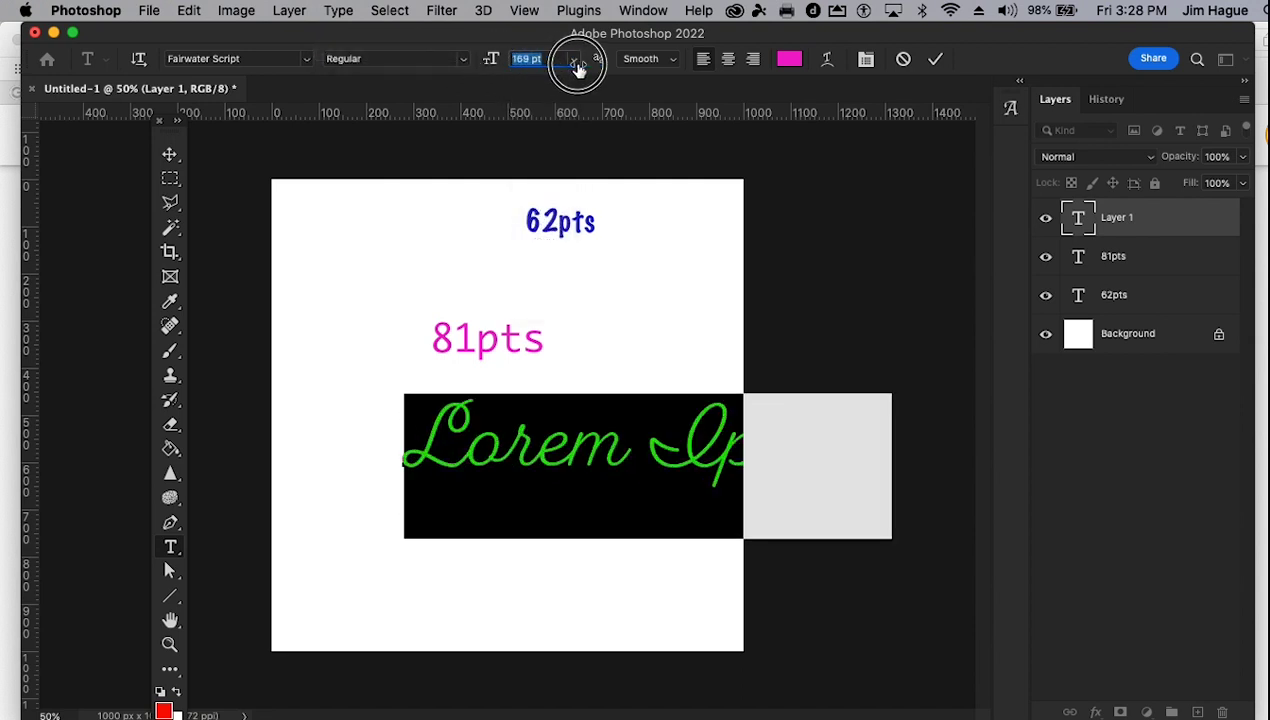
{"action": "left_click_drag", "start_coordinate": [615, 553], "coordinate": [484, 652]}
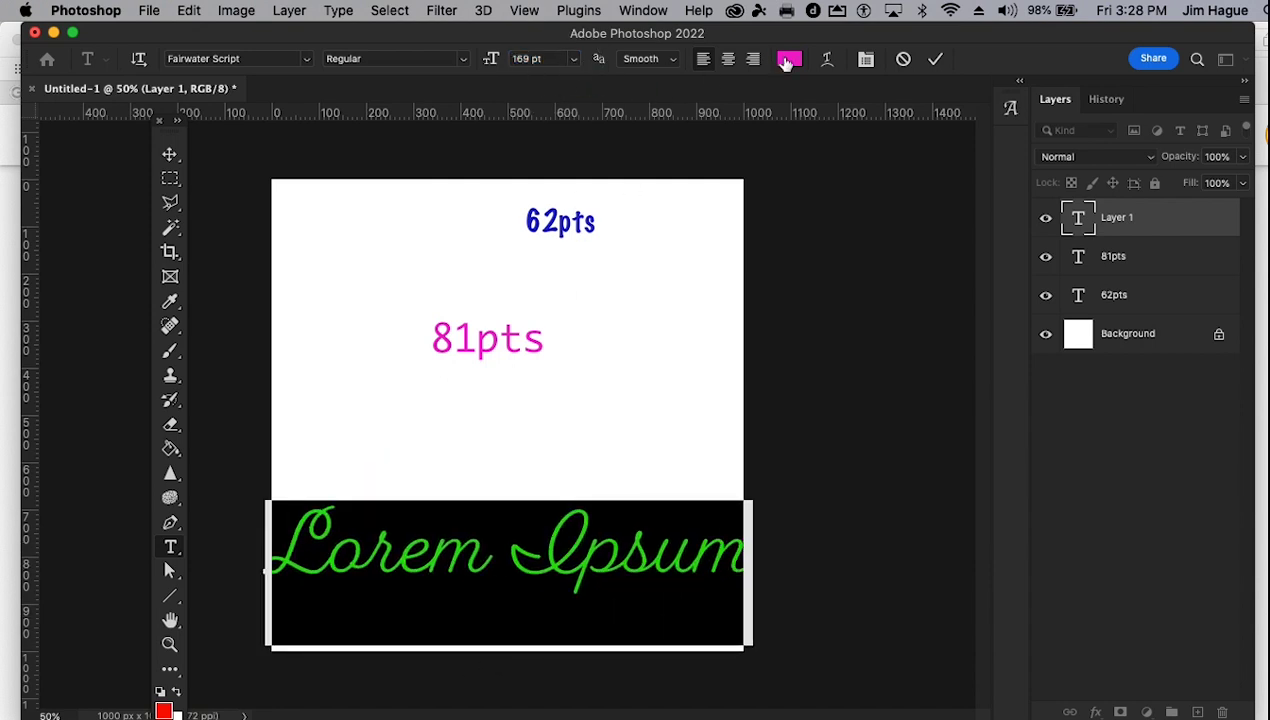
Change the text colour to orange f07320
{"action": "left_click", "coordinate": [788, 60]}
{"action": "left_click", "coordinate": [883, 257]}
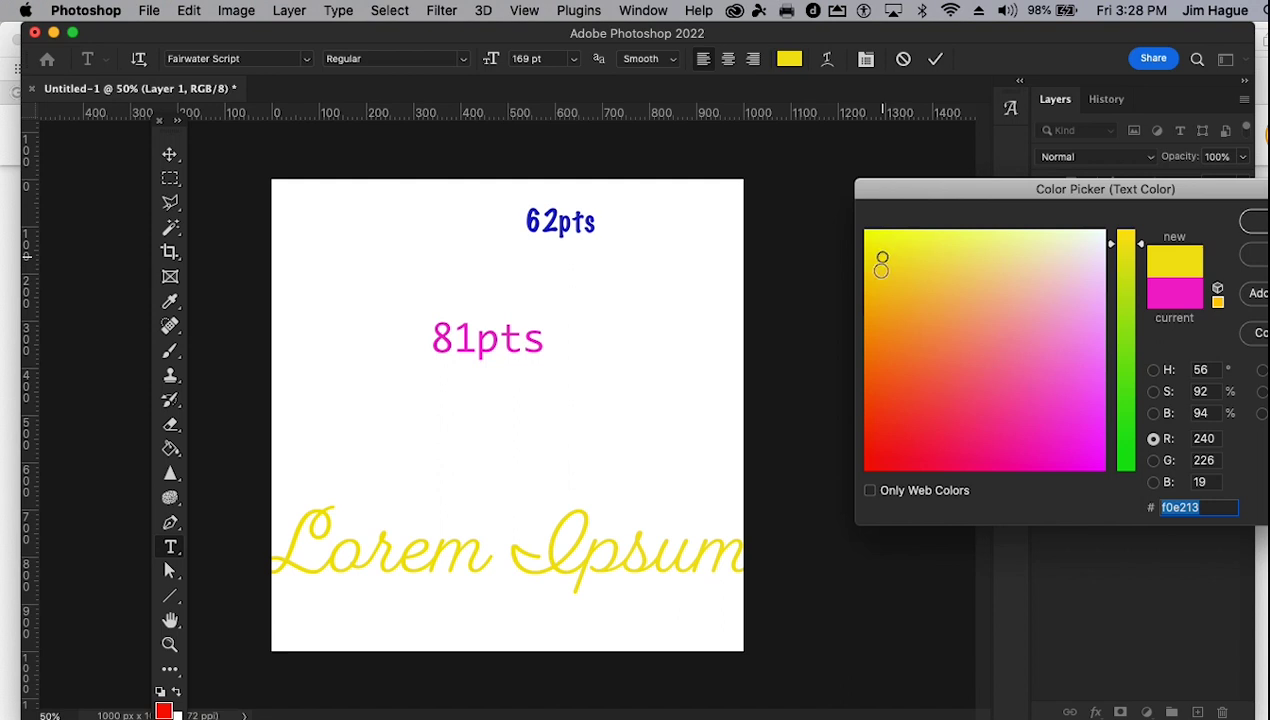
{"action": "left_click", "coordinate": [896, 362]}
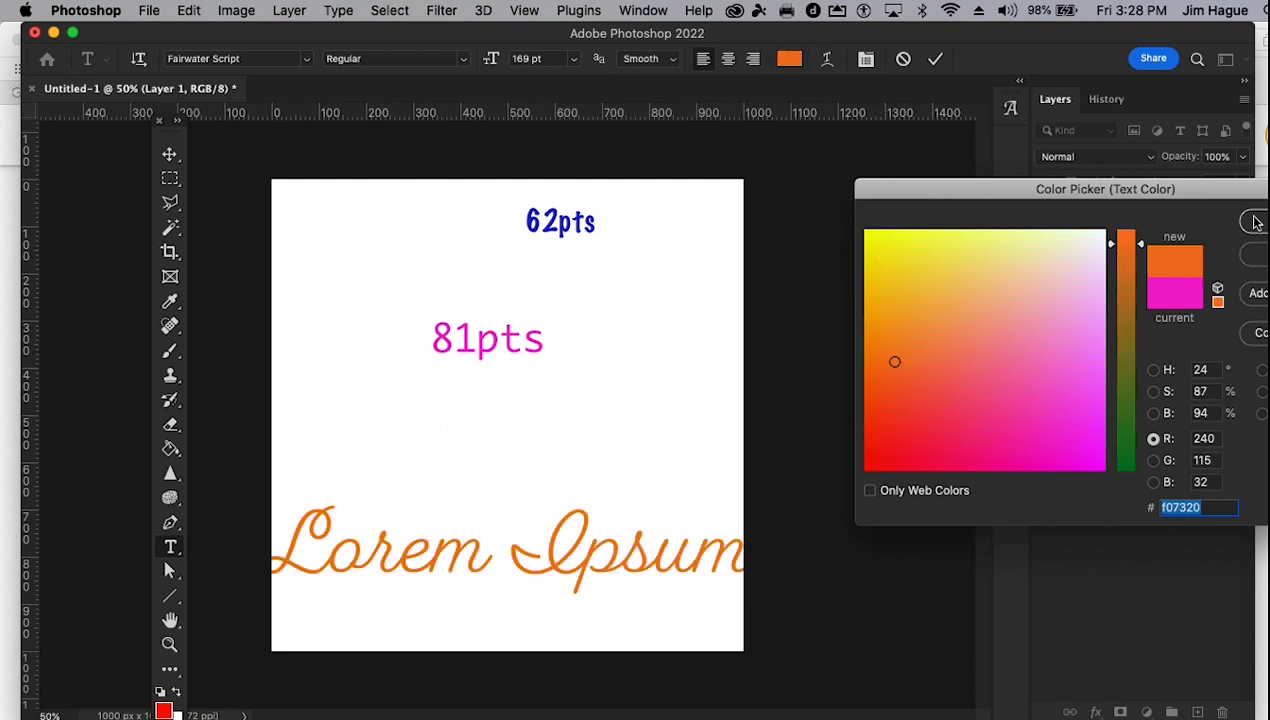
{"action": "left_click_drag", "start_coordinate": [1118, 202], "coordinate": [835, 160]}
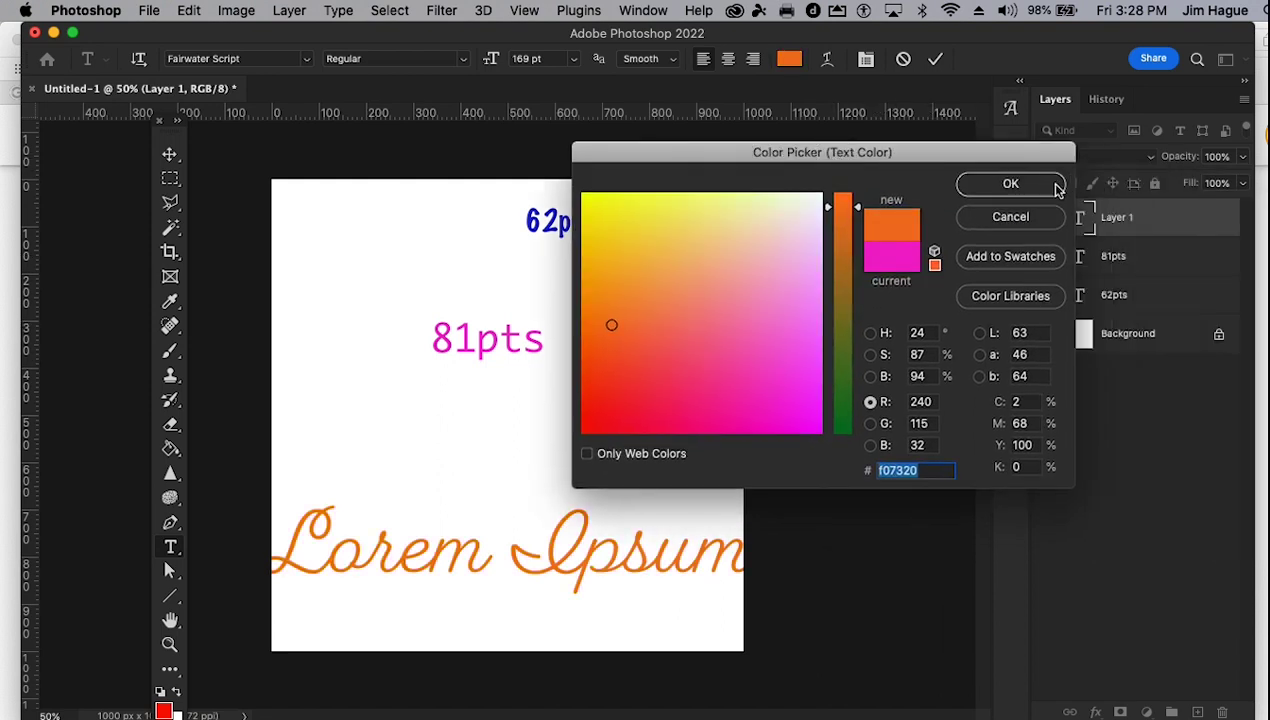
{"action": "left_click", "coordinate": [1010, 185]}
{"action": "left_click", "coordinate": [494, 556]}
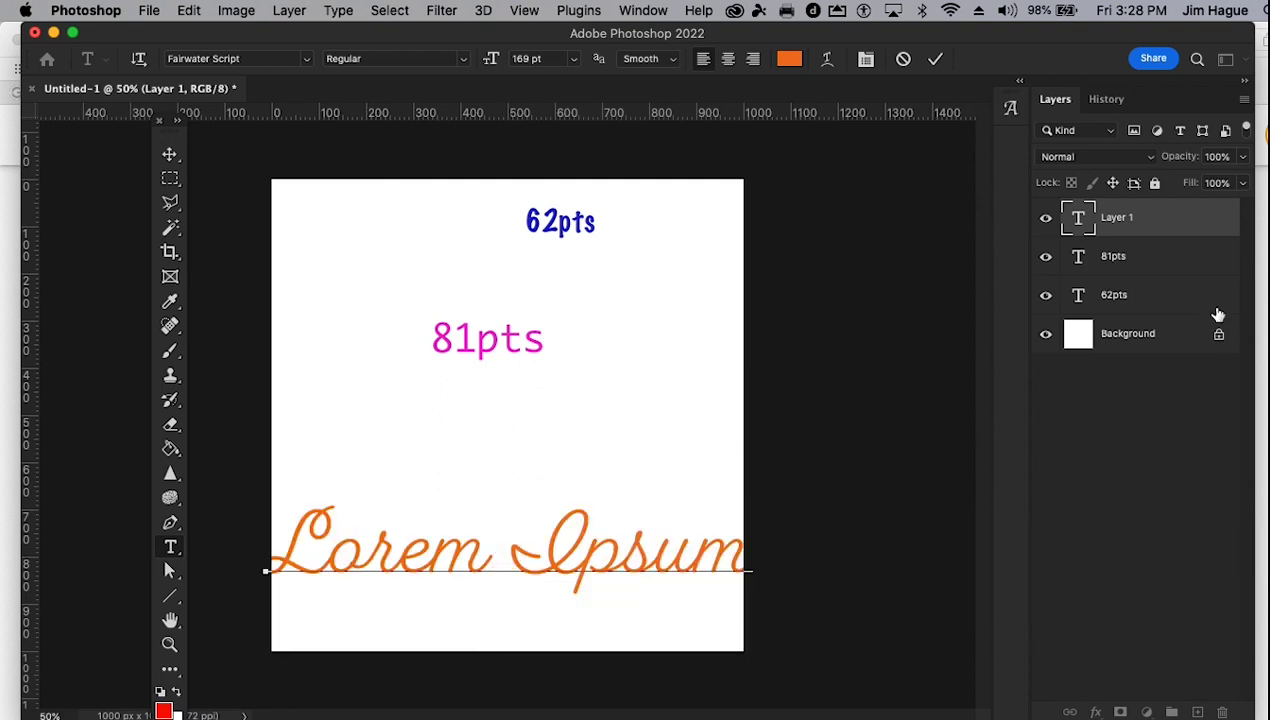
Replace the placeholder with '169' and commit it as the 169 layer
{"action": "left_click_drag", "start_coordinate": [286, 538], "coordinate": [819, 539]}
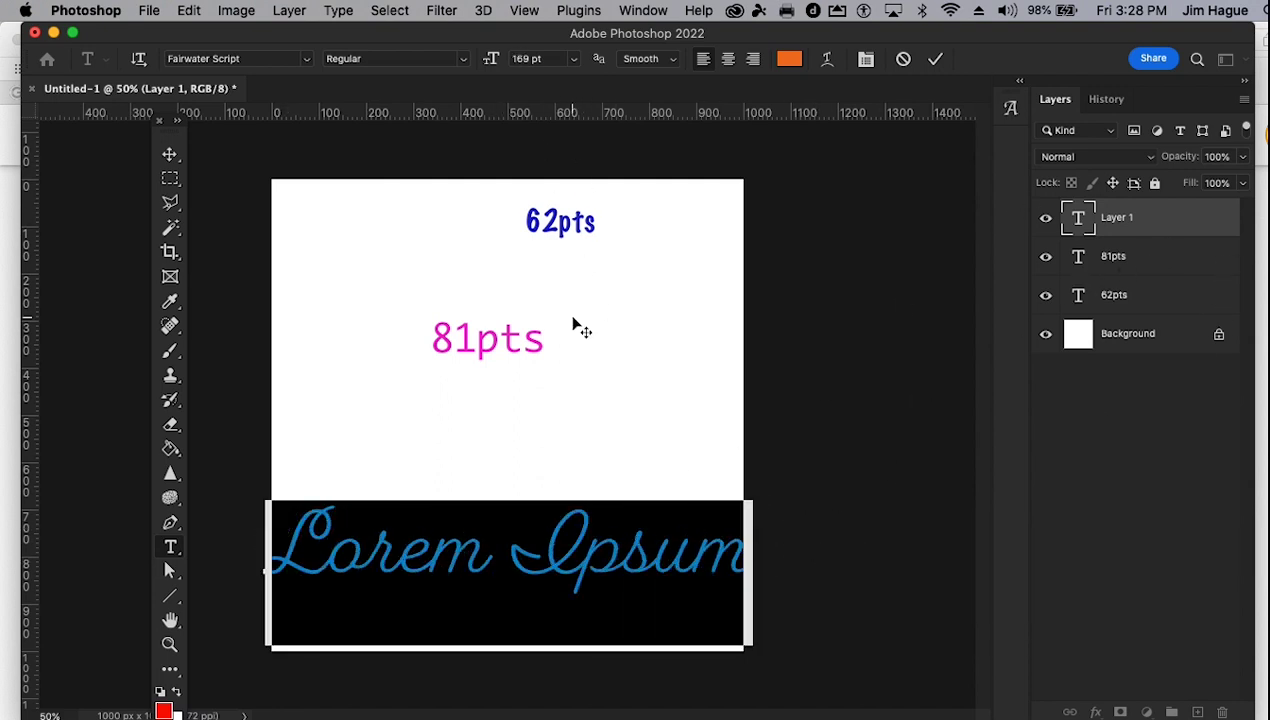
{"action": "type", "text": "169"}
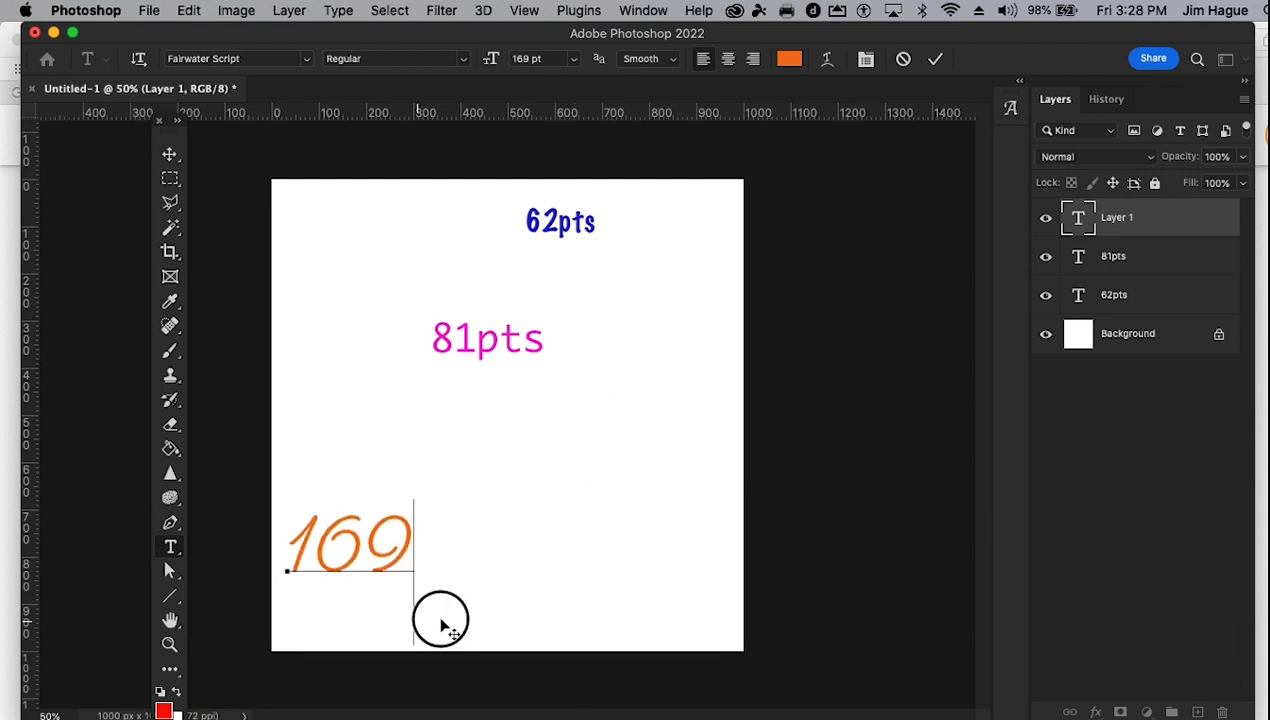
{"action": "left_click", "coordinate": [1152, 264]}
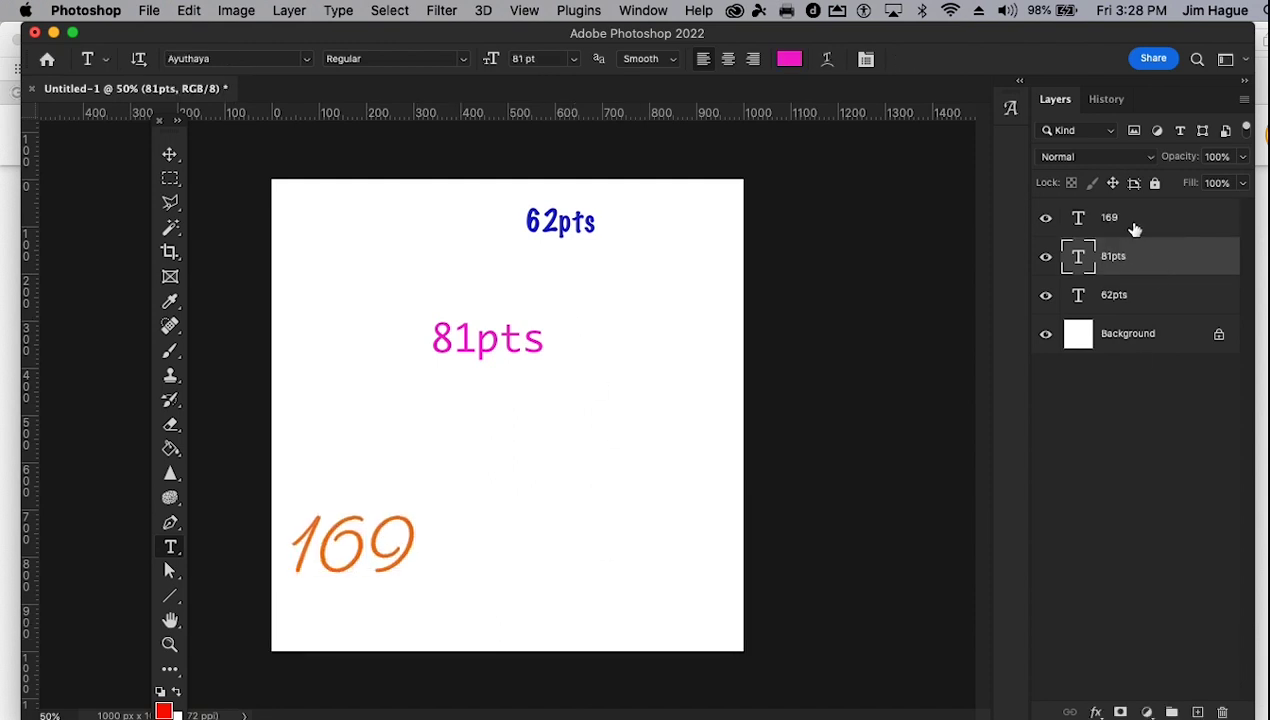
{"action": "left_click", "coordinate": [1134, 230]}
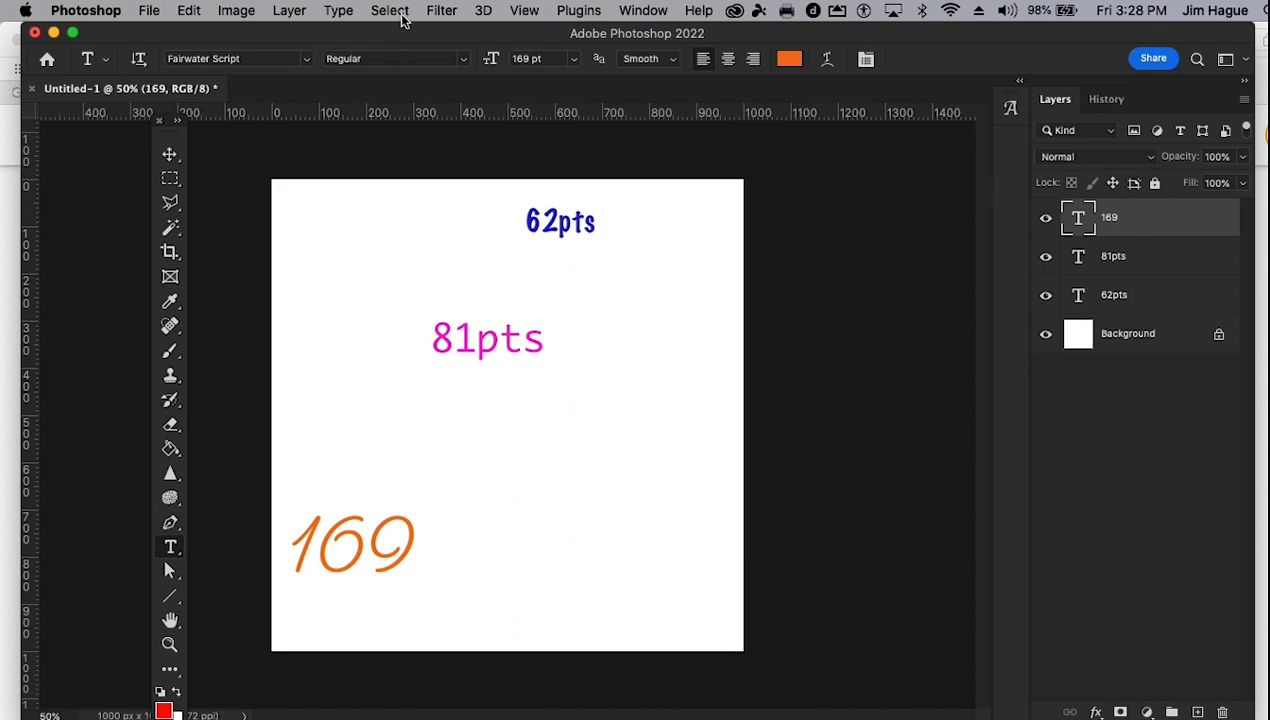
Add a new layer with Lorem Ipsum placeholder text positioned just above 169
{"action": "left_click", "coordinate": [289, 10]}
{"action": "mouse_move", "coordinate": [300, 33]}
{"action": "left_click", "coordinate": [600, 40]}
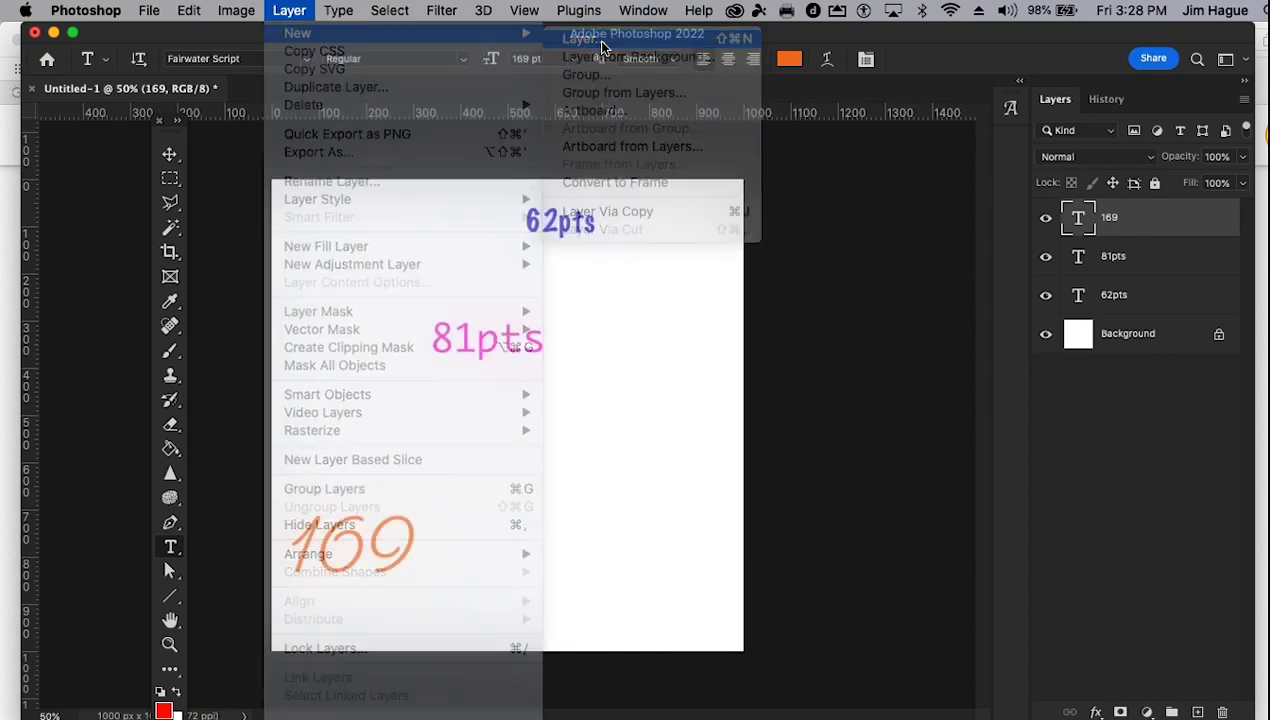
{"action": "left_click", "coordinate": [866, 226]}
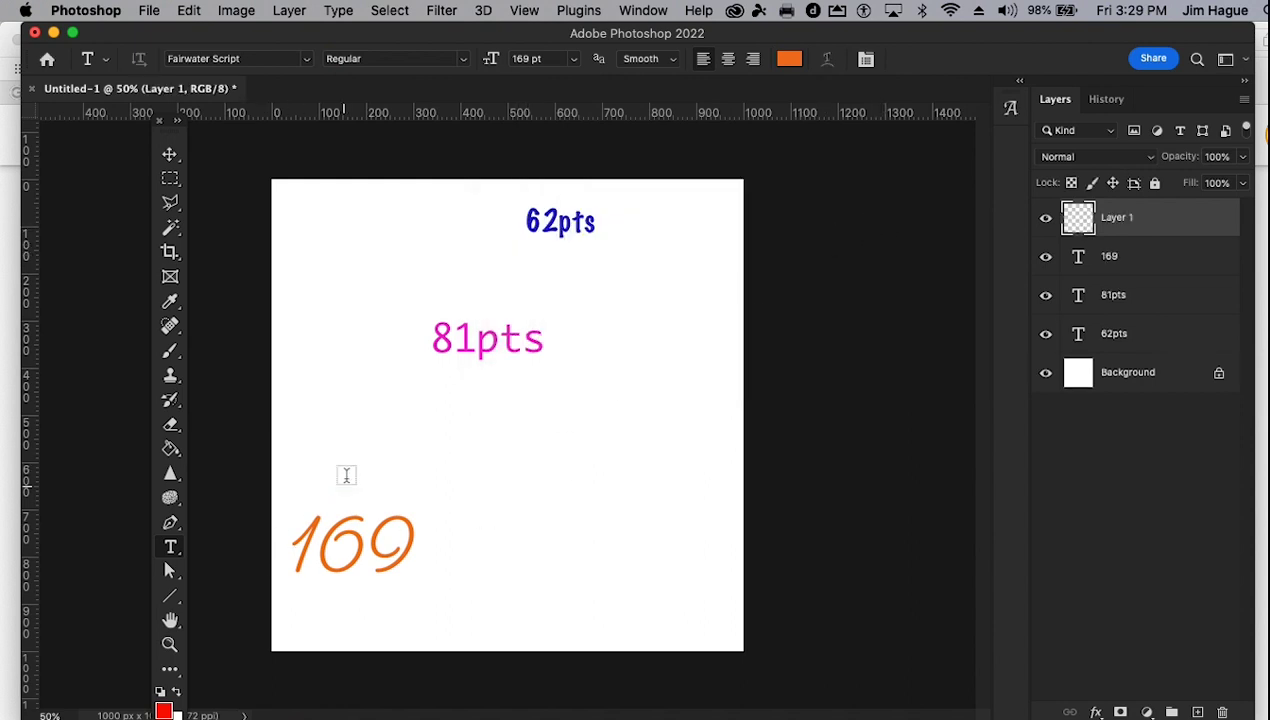
{"action": "left_click", "coordinate": [414, 411]}
{"action": "left_click_drag", "start_coordinate": [508, 503], "coordinate": [367, 527]}
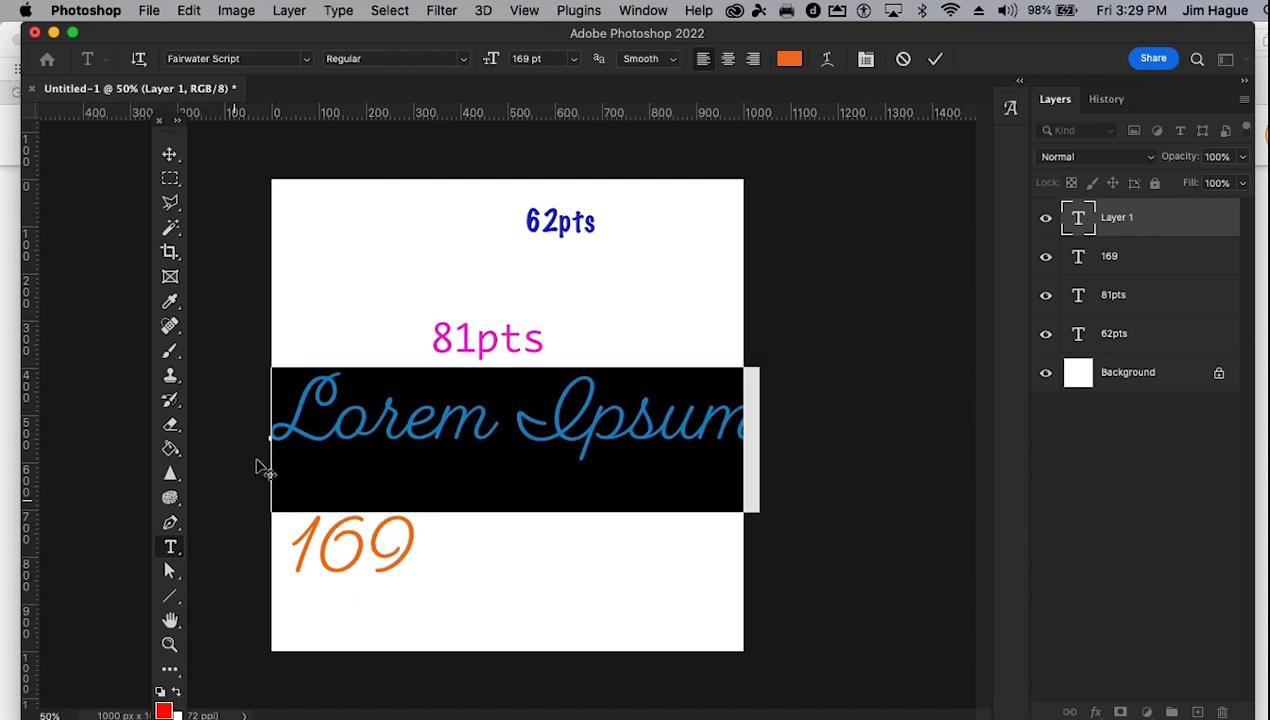
Set the placeholder text's font to Avenir and select the whole line
{"action": "left_click", "coordinate": [306, 58]}
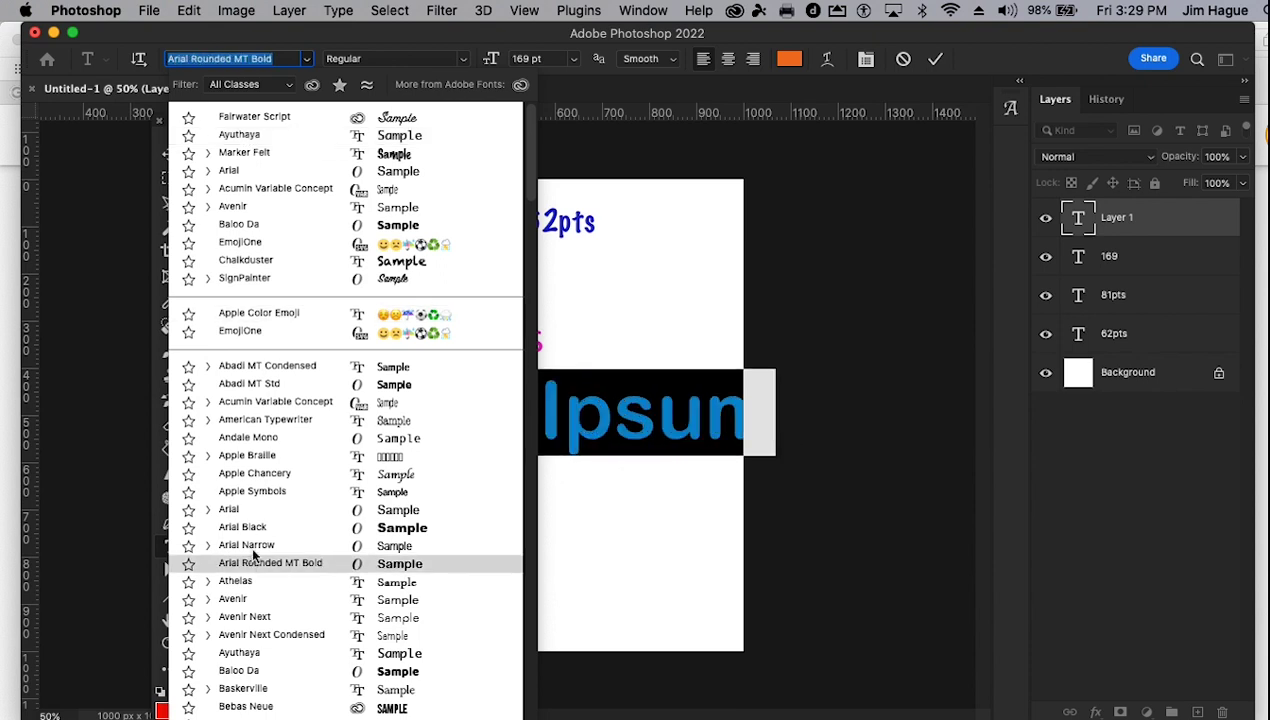
{"action": "left_click", "coordinate": [249, 598]}
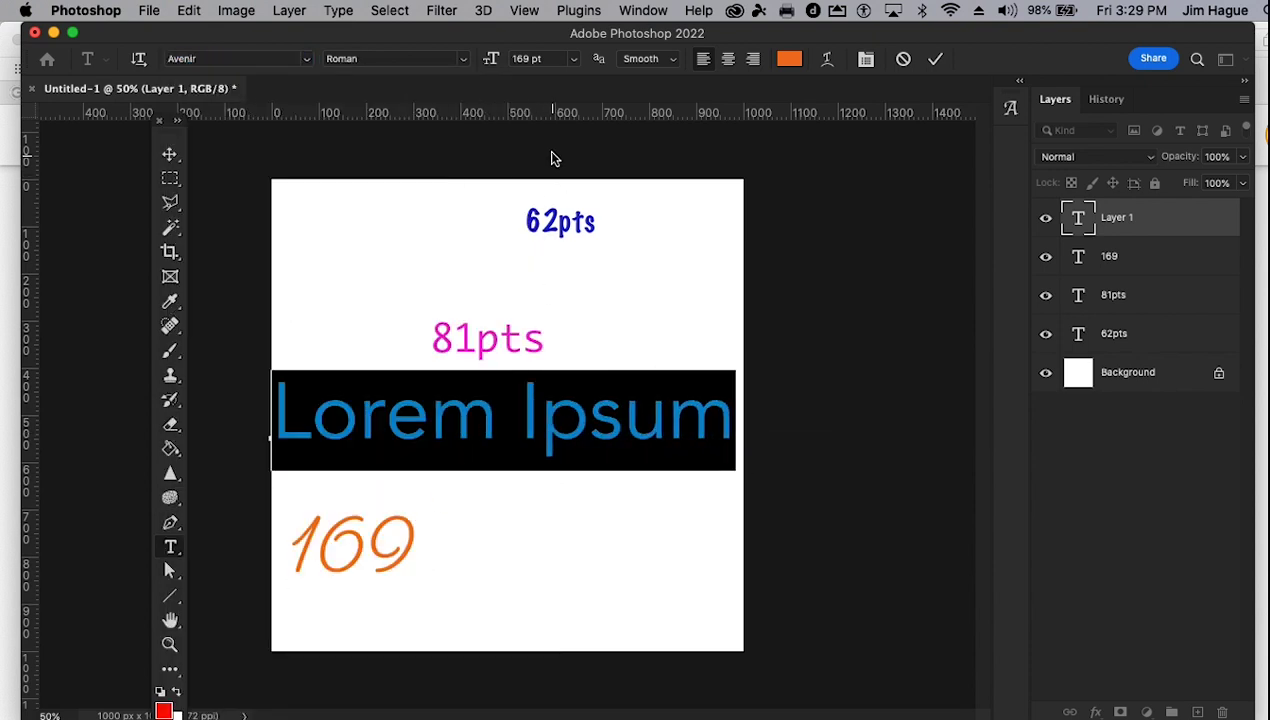
{"action": "left_click", "coordinate": [498, 410]}
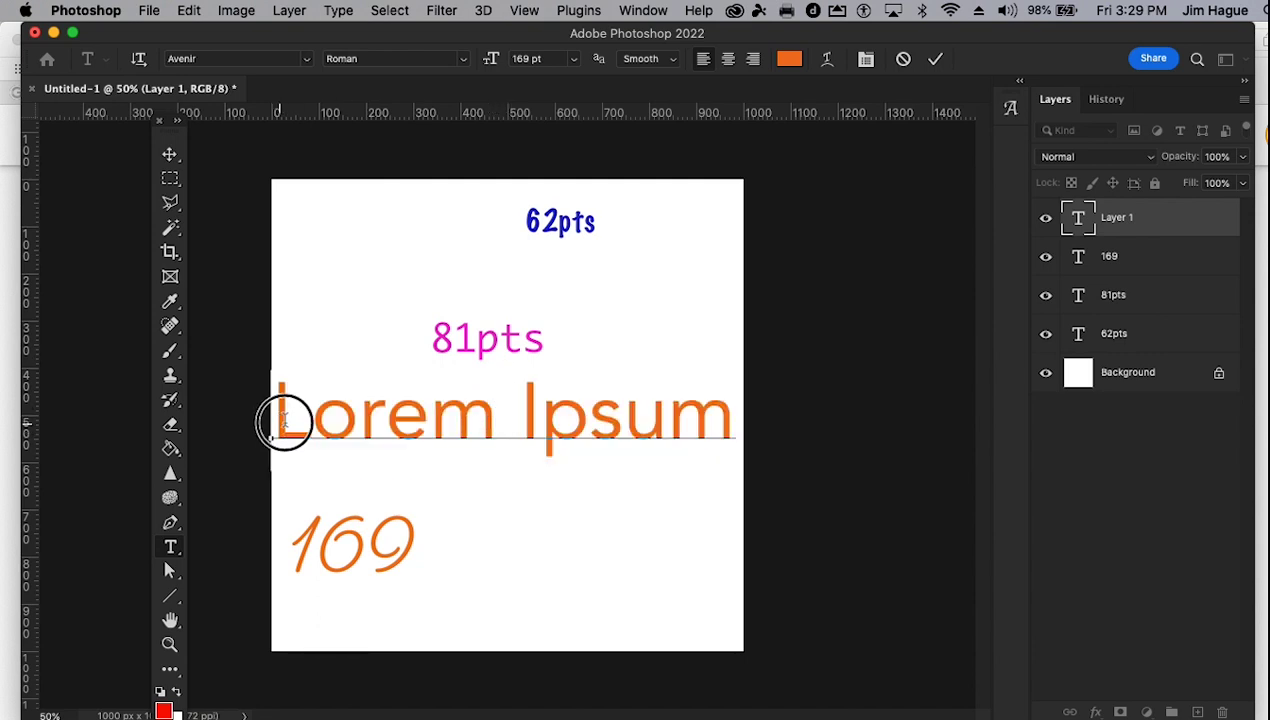
{"action": "left_click_drag", "start_coordinate": [283, 425], "coordinate": [778, 406]}
Make the text green 2c7320 and enlarge it to 243 pt
{"action": "left_click", "coordinate": [789, 58]}
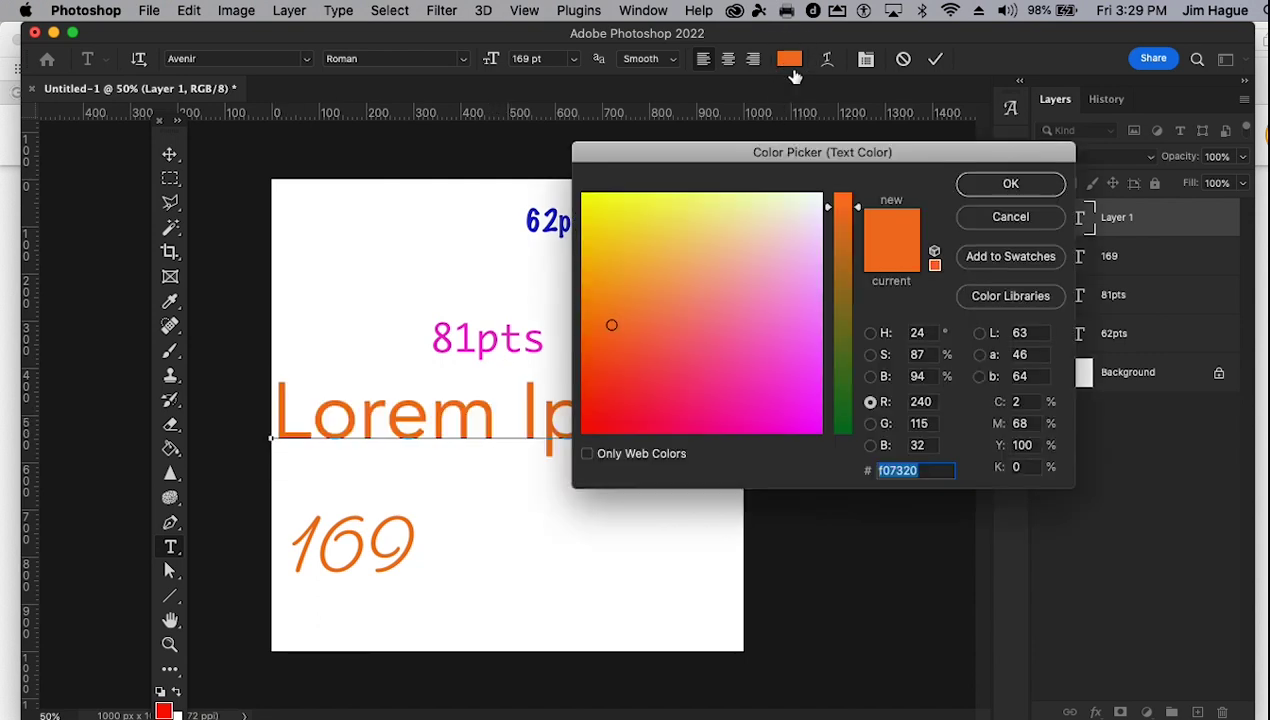
{"action": "left_click", "coordinate": [843, 395]}
{"action": "left_click", "coordinate": [1013, 185]}
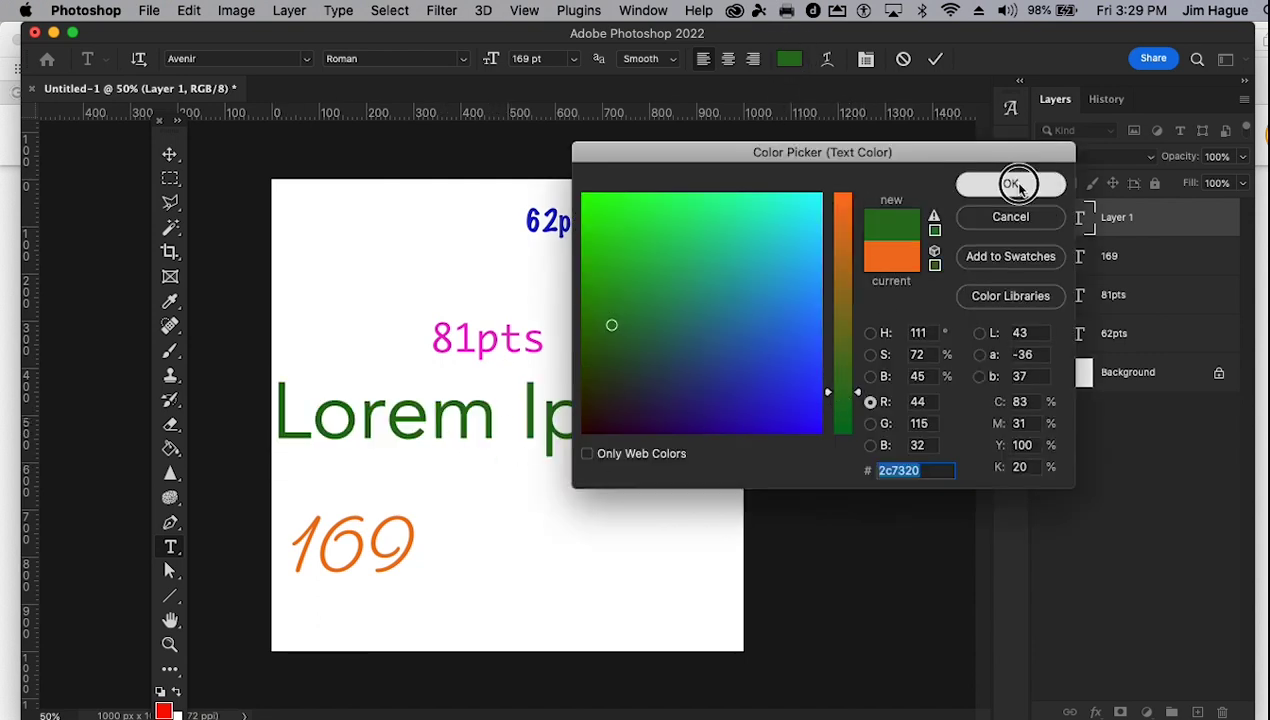
{"action": "left_click_drag", "start_coordinate": [505, 62], "coordinate": [570, 62]}
{"action": "left_click", "coordinate": [656, 477]}
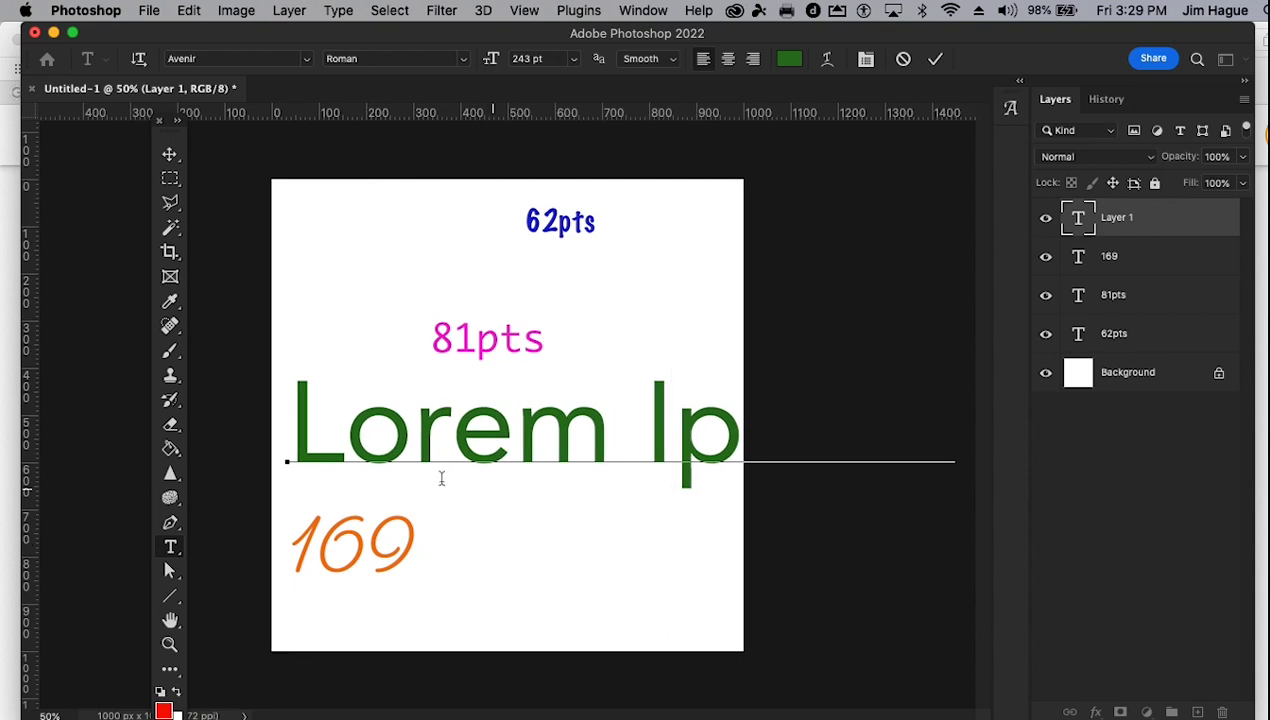
Replace the whole text line with '243pts'
{"action": "left_click_drag", "start_coordinate": [292, 425], "coordinate": [1143, 447]}
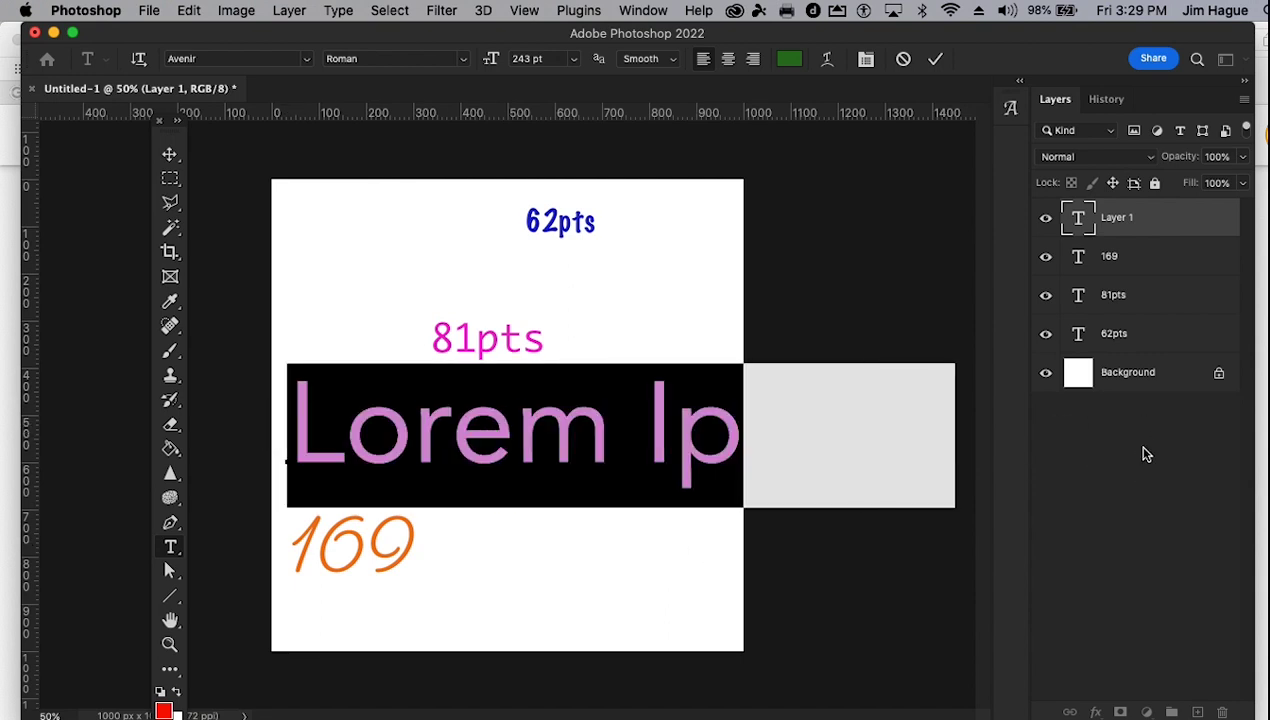
{"action": "type", "text": "243"}
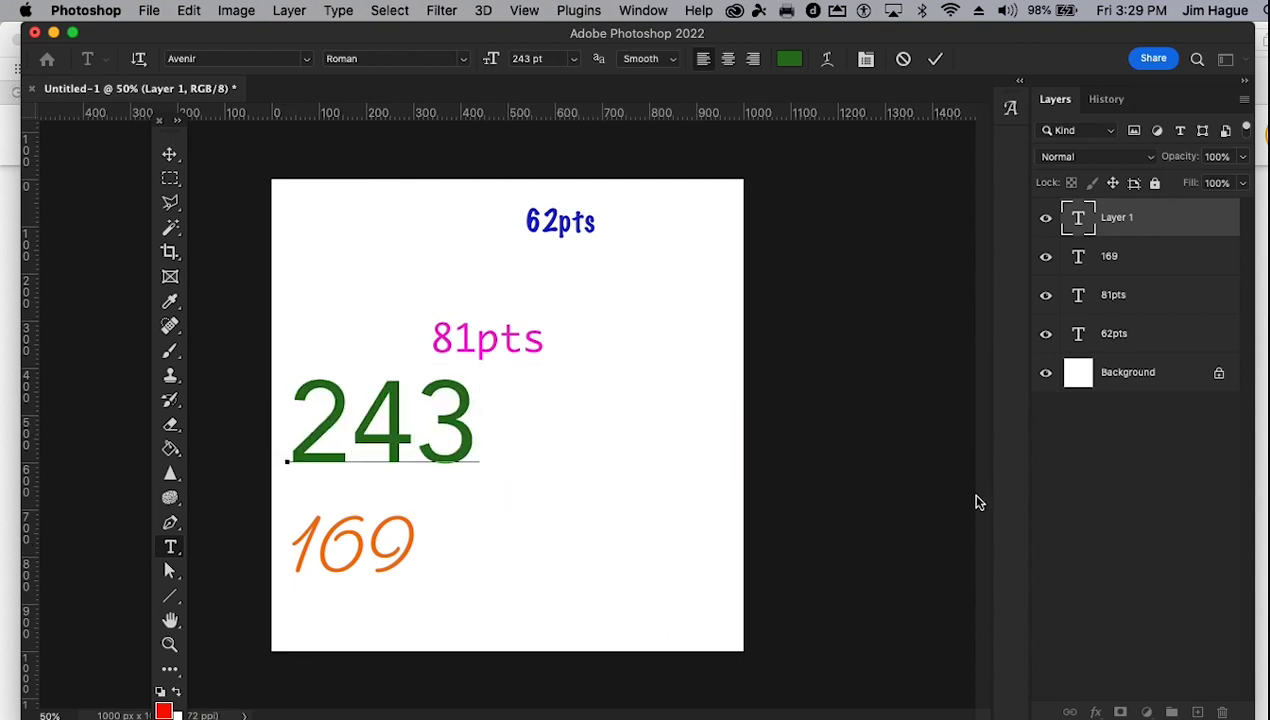
{"action": "type", "text": "pts"}
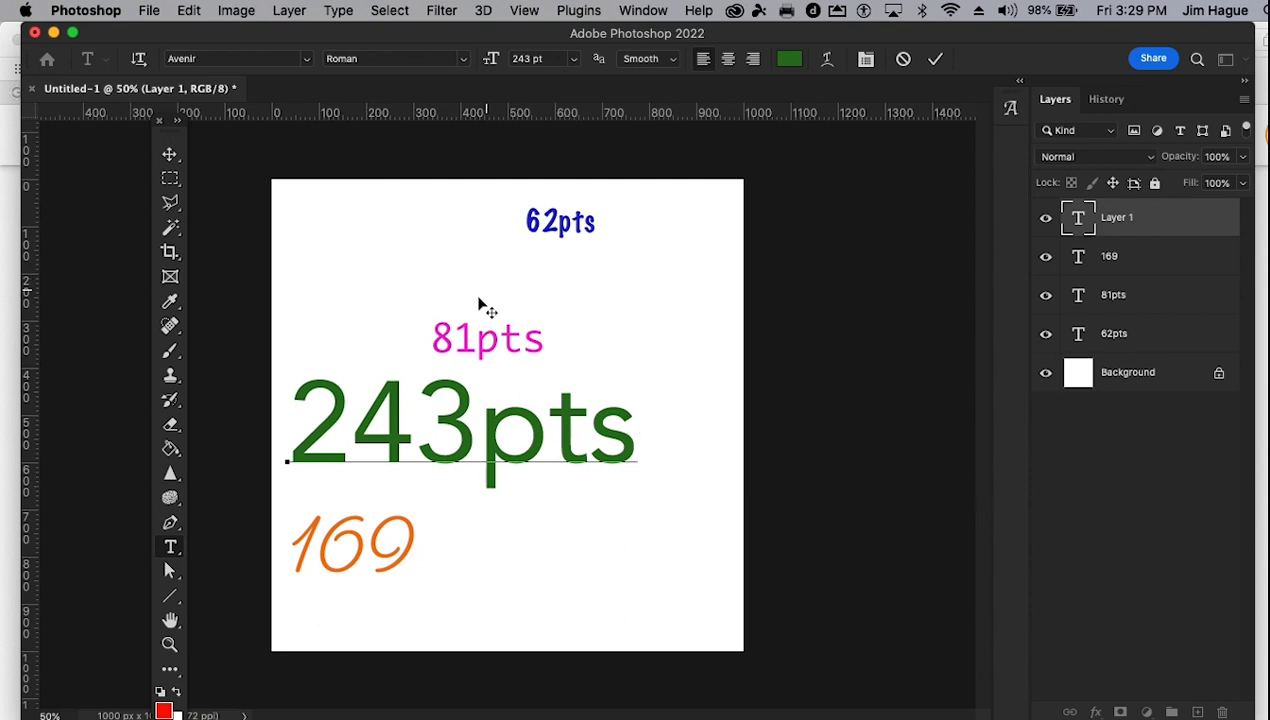
{"action": "left_click", "coordinate": [150, 12]}
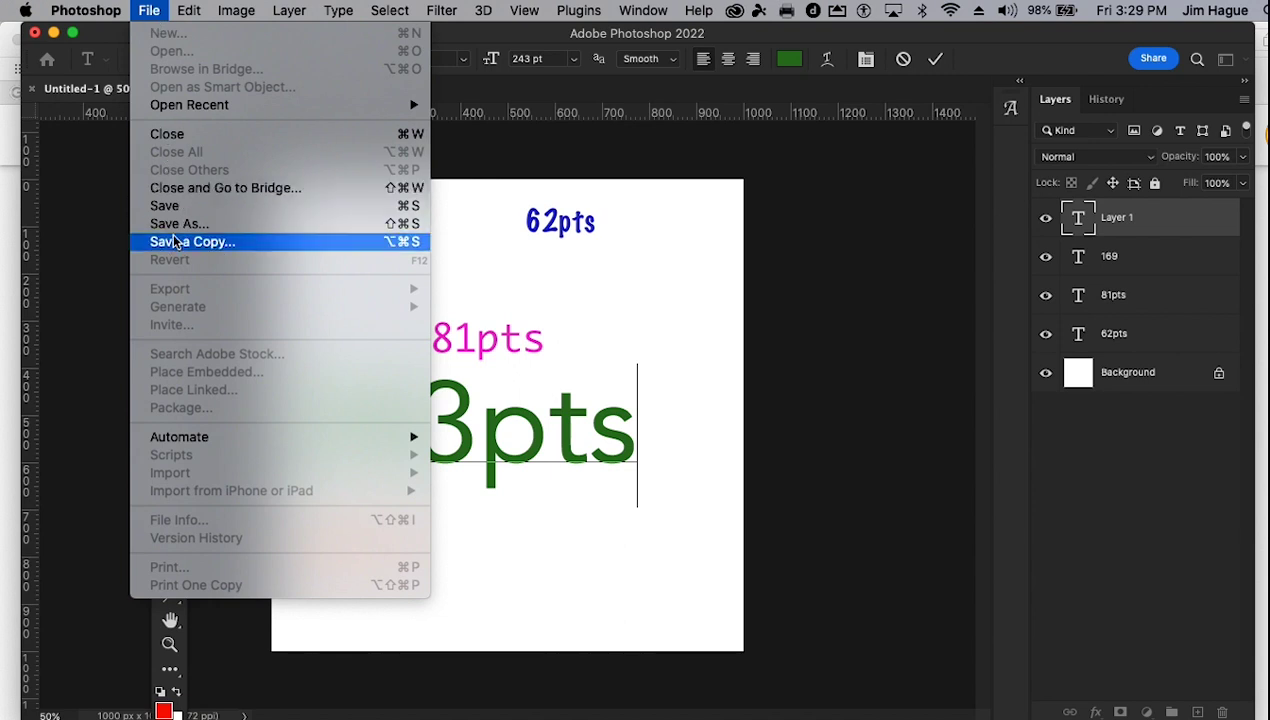
Commit the green text as the 243pts layer and select it in the Layers panel
{"action": "left_click", "coordinate": [1195, 101]}
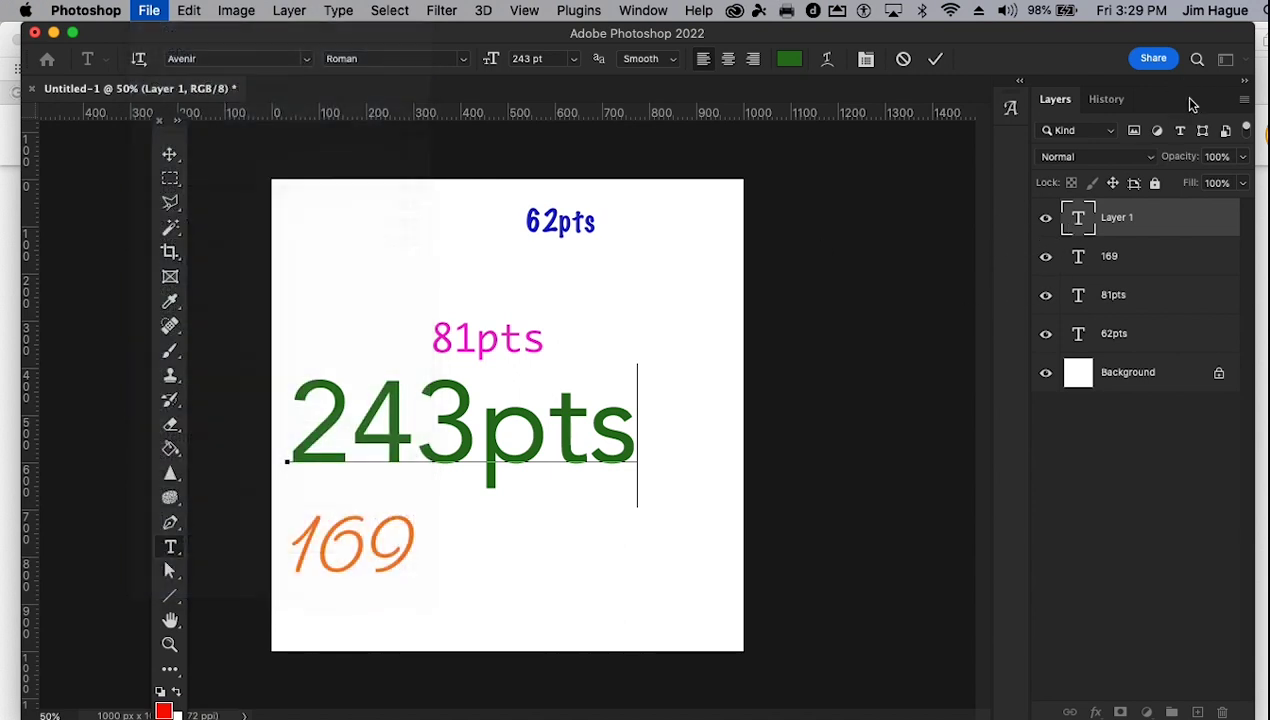
{"action": "left_click", "coordinate": [1138, 301]}
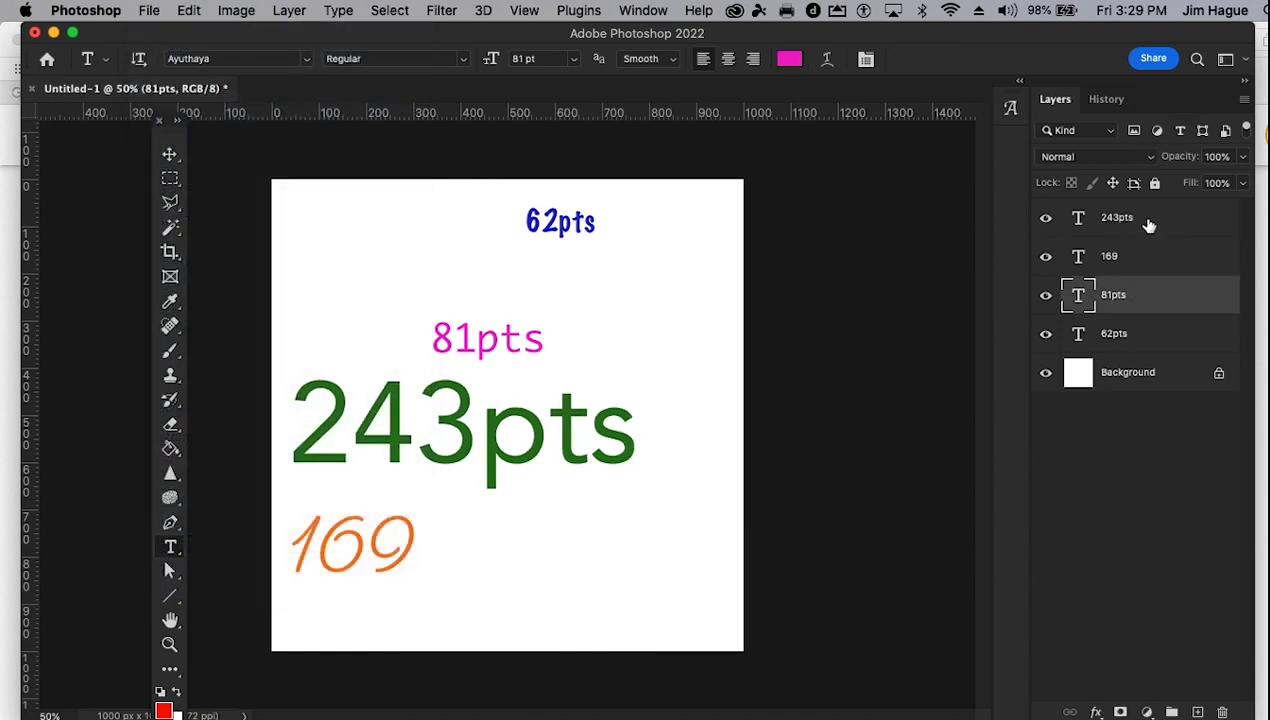
{"action": "left_click", "coordinate": [1148, 221]}
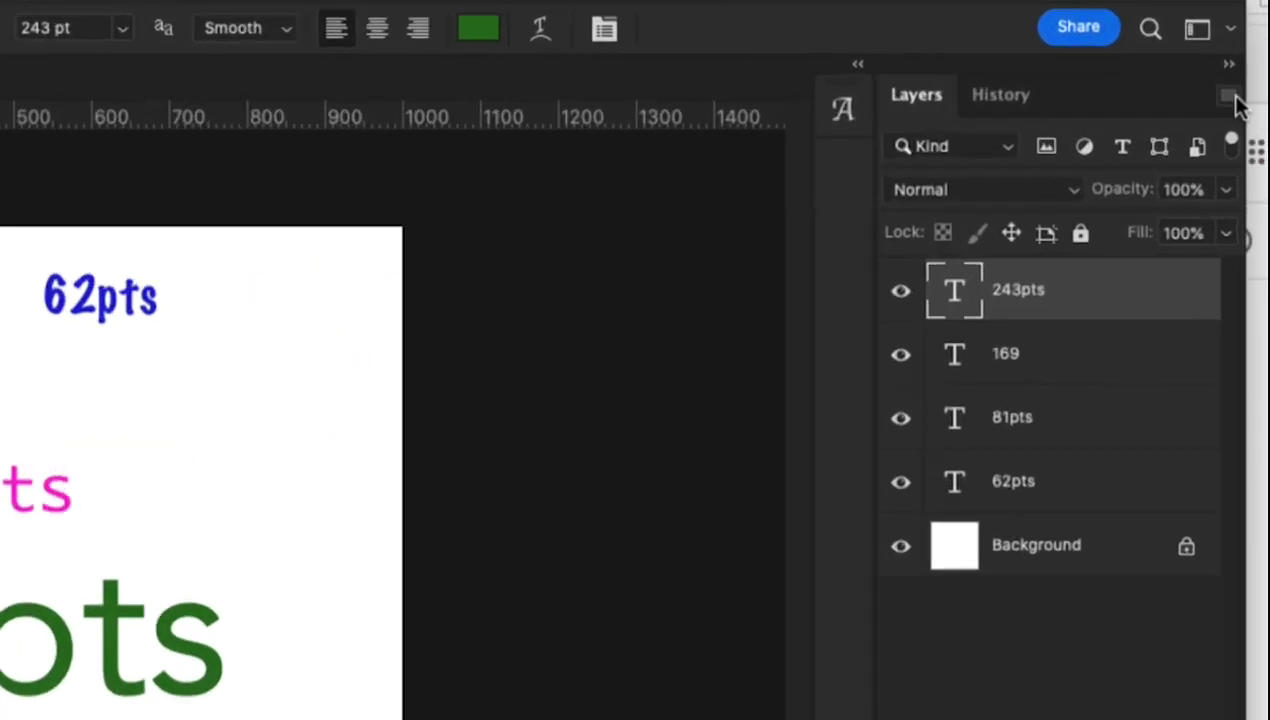
{"action": "left_click", "coordinate": [1228, 94]}
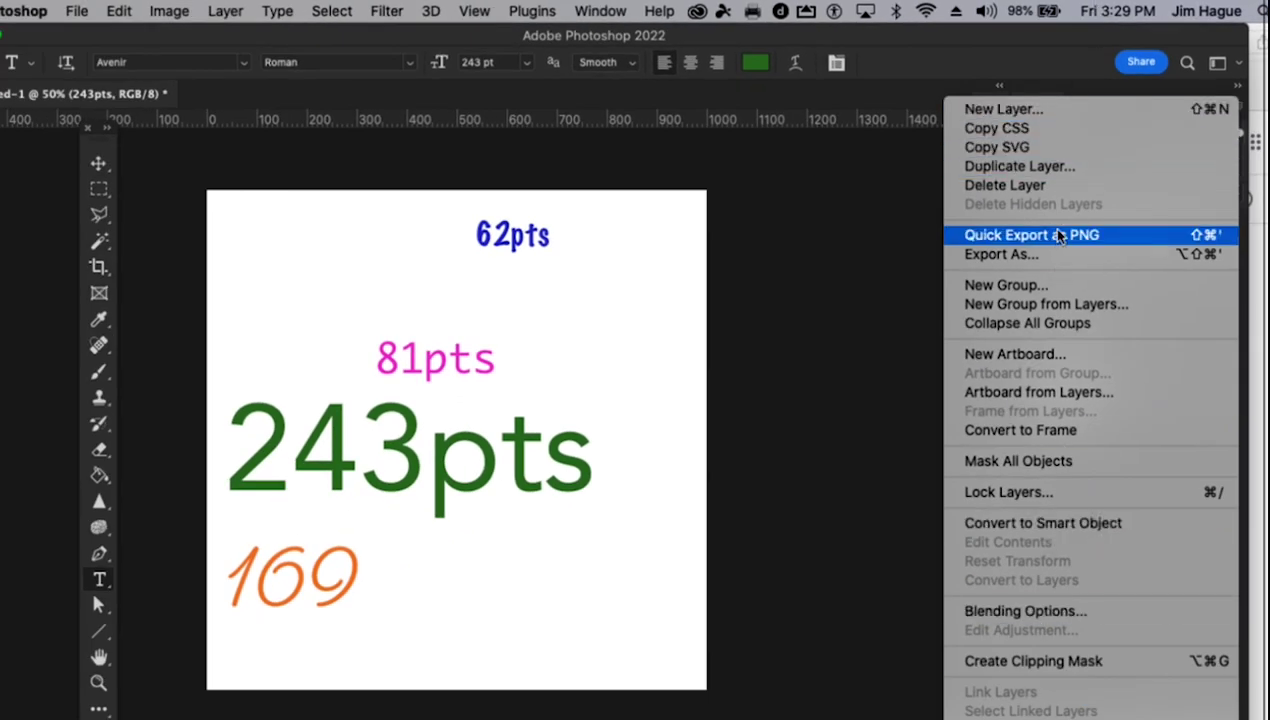
{"action": "left_click", "coordinate": [1027, 38]}
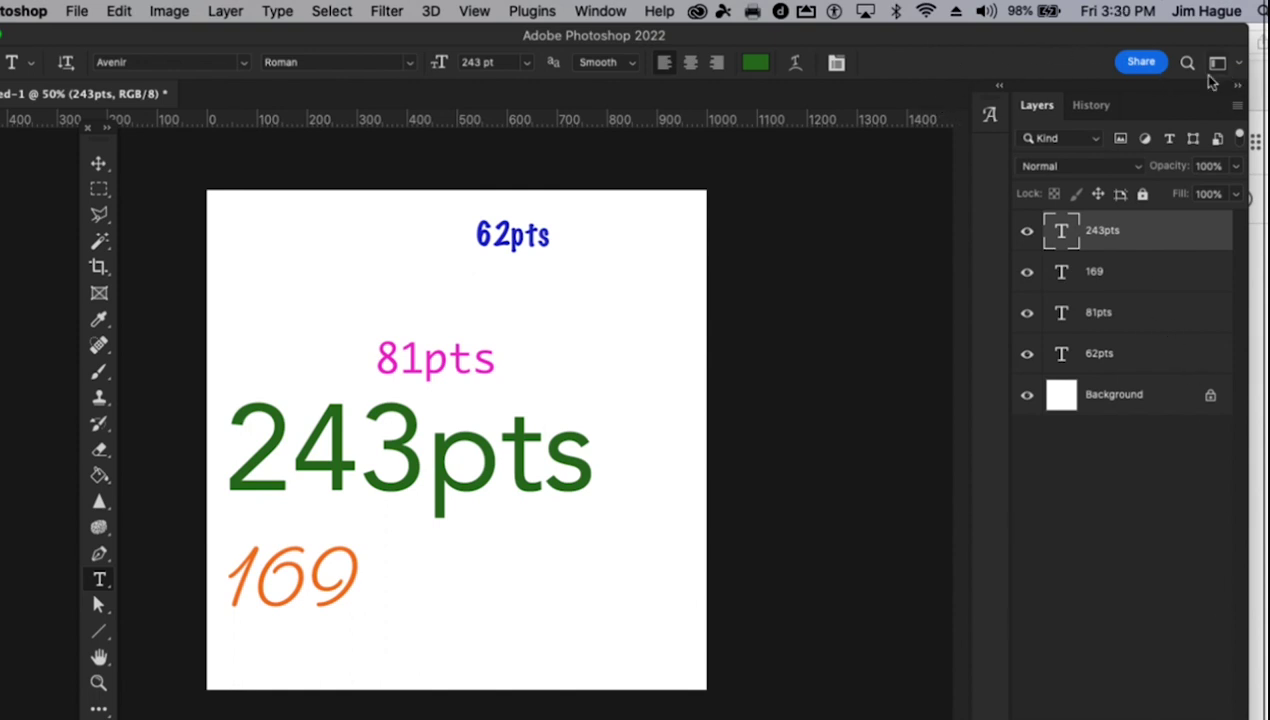
{"action": "left_click", "coordinate": [1234, 108]}
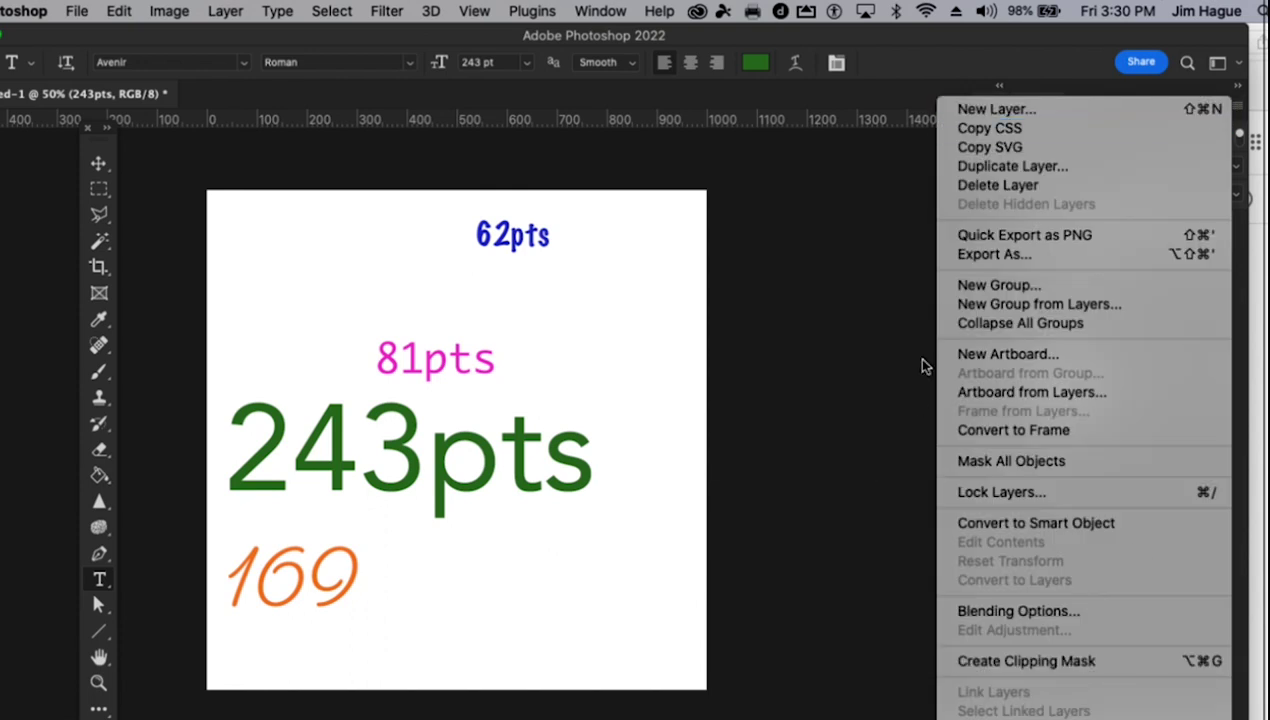
Reposition the Photoshop window at the top and enlarge it downward
{"action": "left_click", "coordinate": [834, 38]}
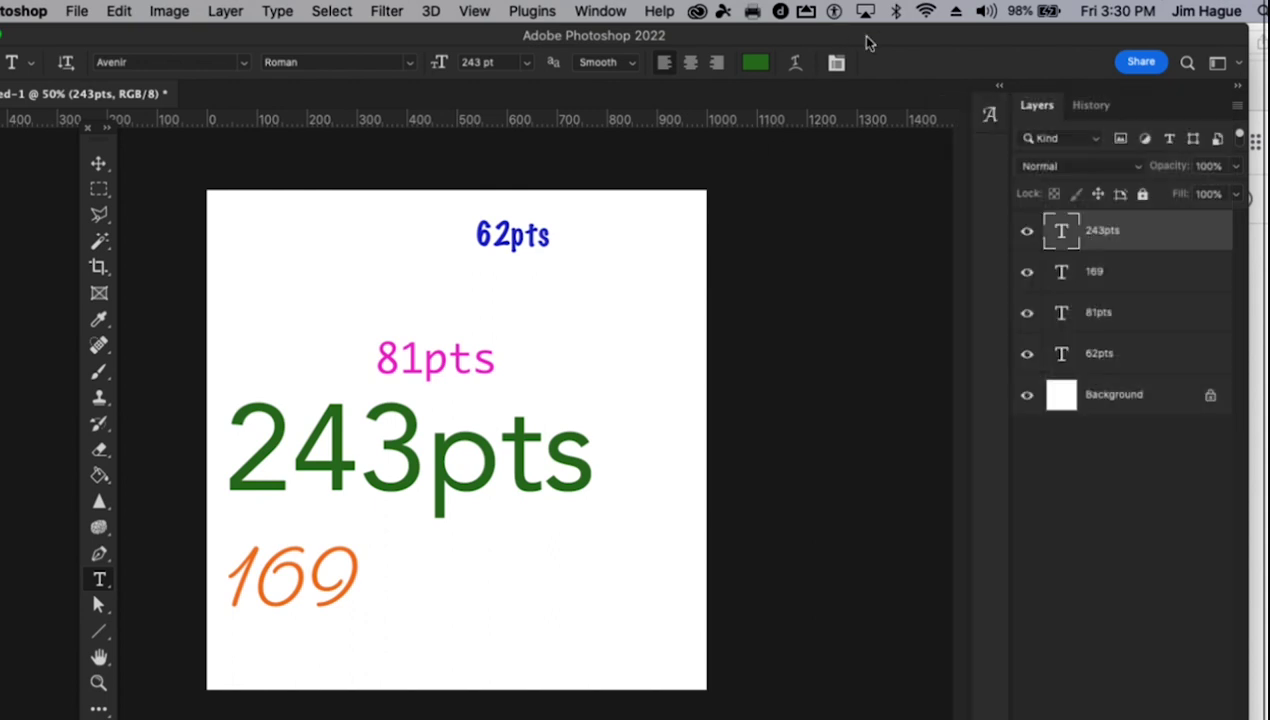
{"action": "left_click_drag", "start_coordinate": [867, 42], "coordinate": [884, 124]}
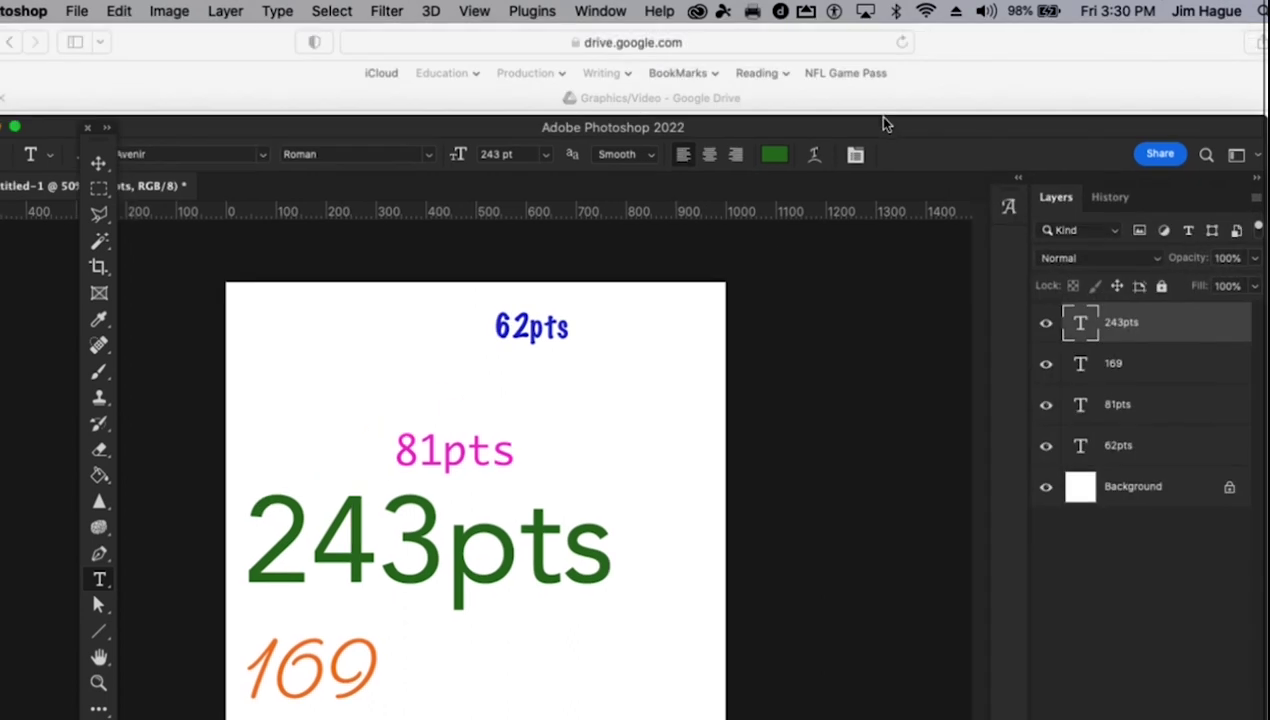
{"action": "left_click_drag", "start_coordinate": [874, 116], "coordinate": [867, 15]}
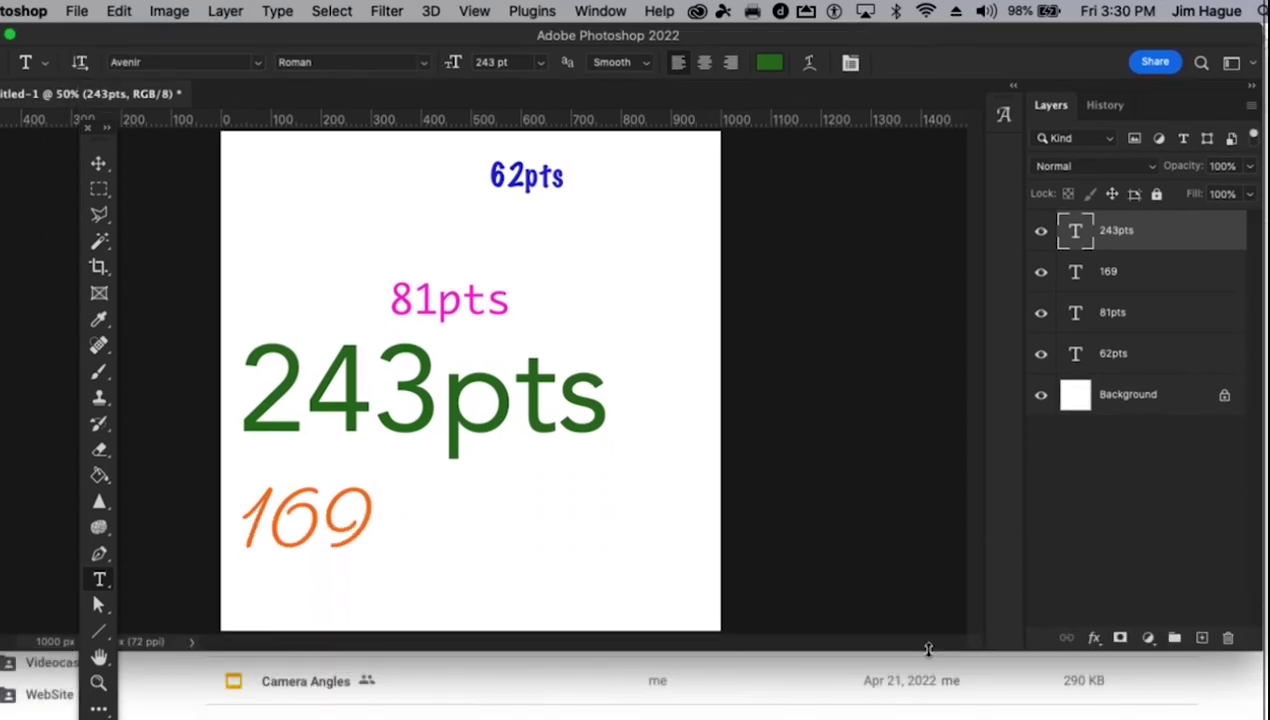
{"action": "left_click_drag", "start_coordinate": [929, 658], "coordinate": [929, 719]}
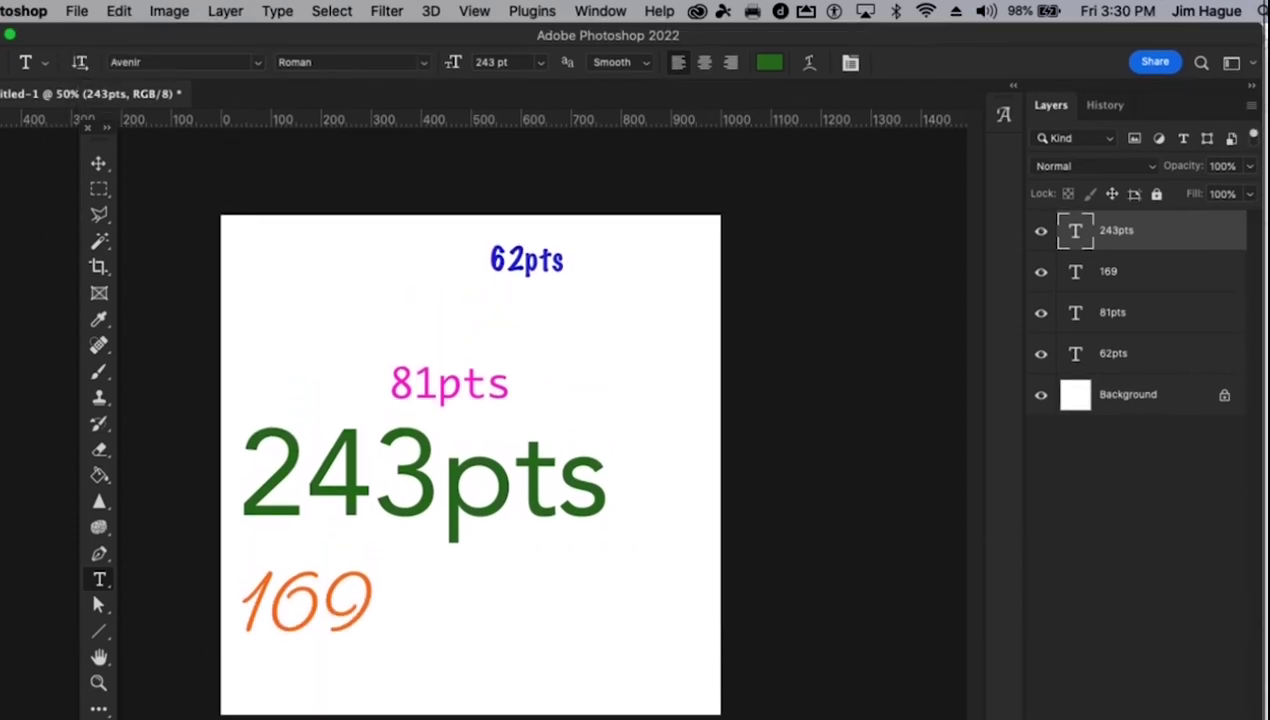
{"action": "left_click", "coordinate": [1252, 106]}
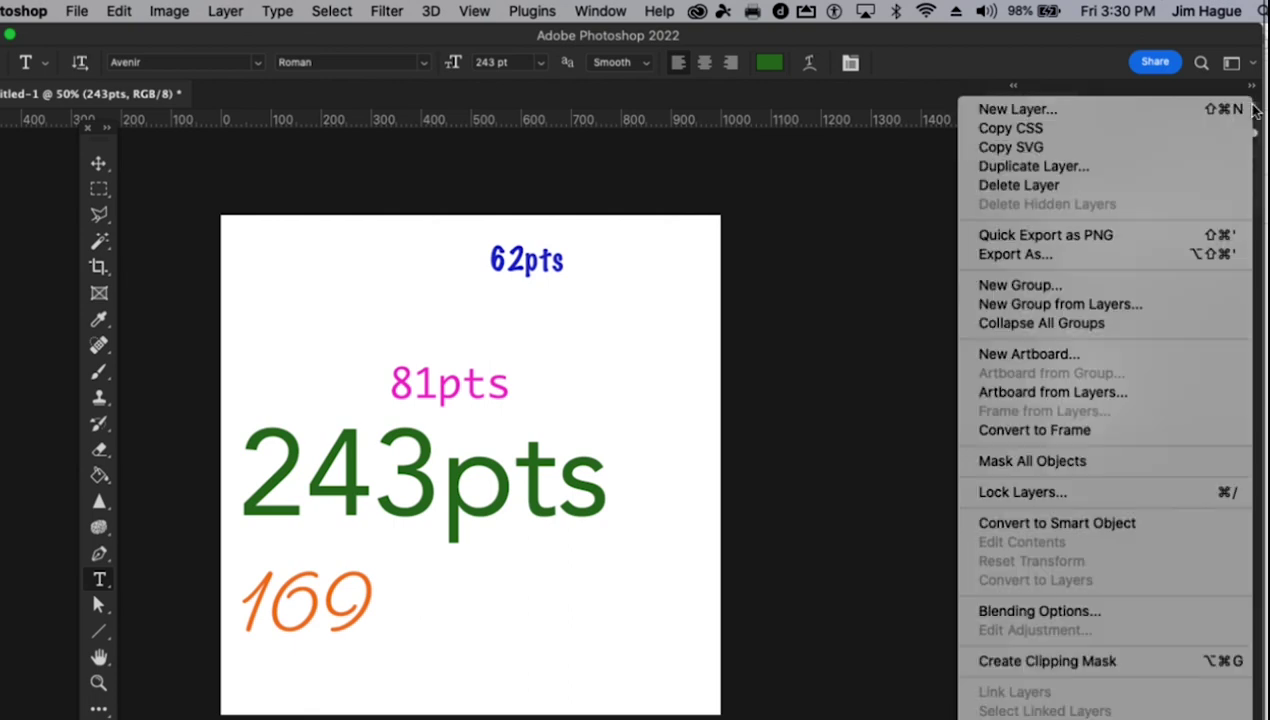
{"action": "left_click", "coordinate": [1252, 107]}
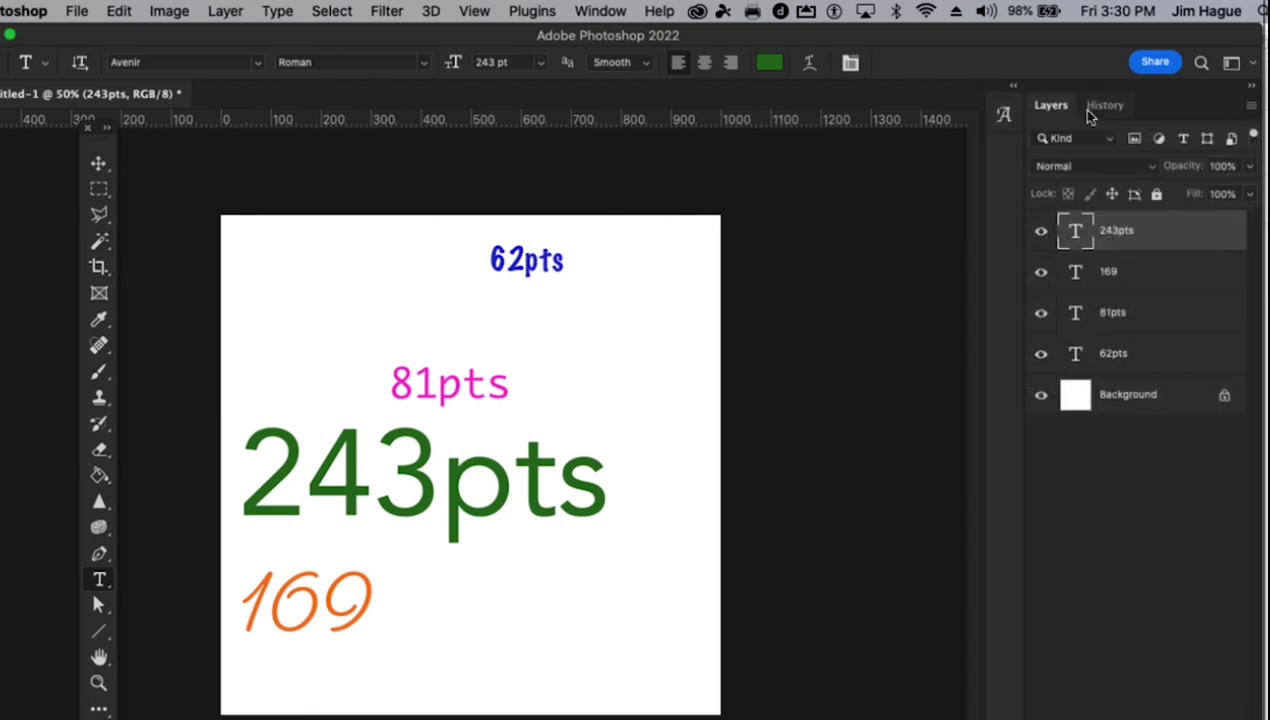
Flatten the image into a single Background layer, then dock Layers back beside History
{"action": "left_click_drag", "start_coordinate": [1055, 112], "coordinate": [760, 50]}
{"action": "left_click", "coordinate": [960, 52]}
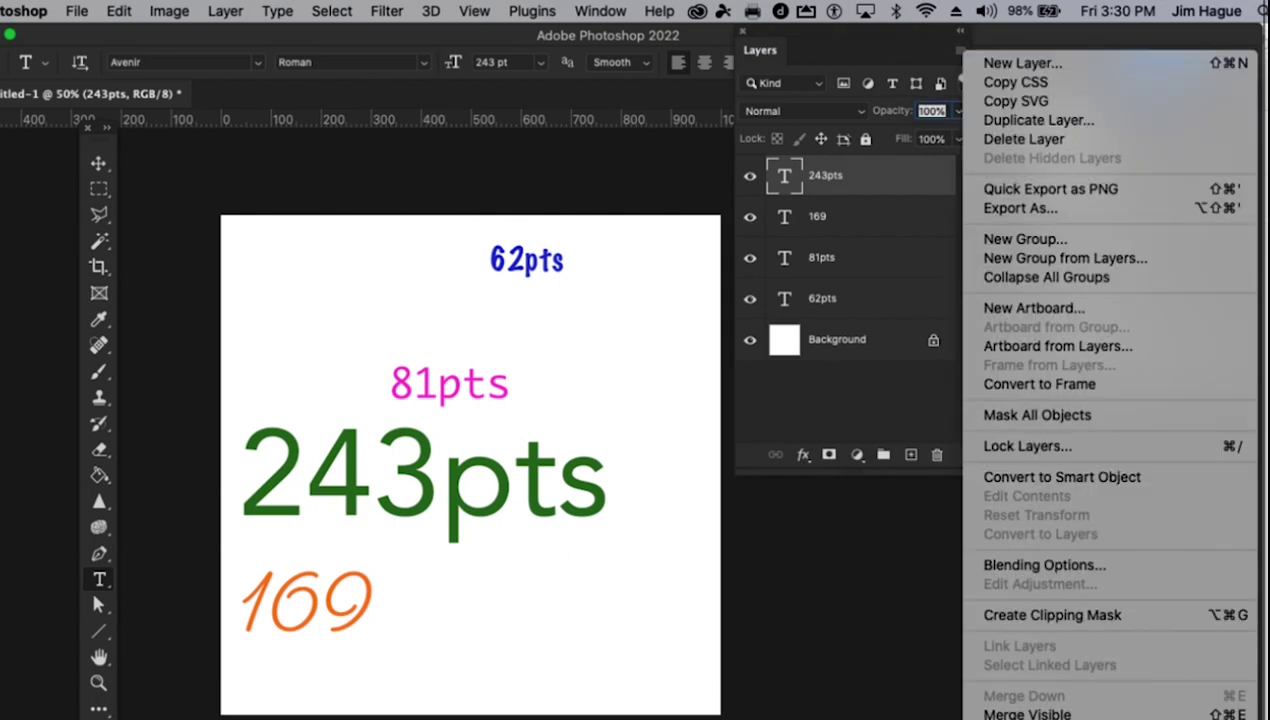
{"action": "left_click", "coordinate": [1040, 718]}
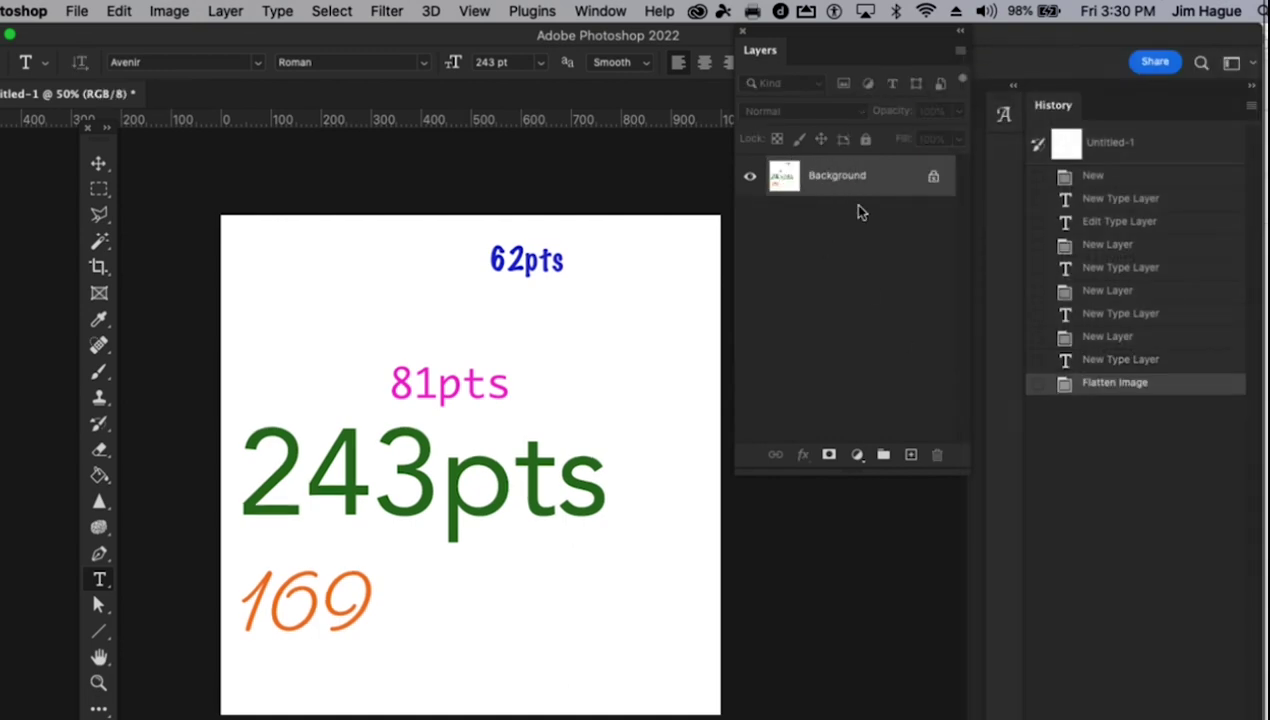
{"action": "left_click_drag", "start_coordinate": [757, 50], "coordinate": [1109, 119]}
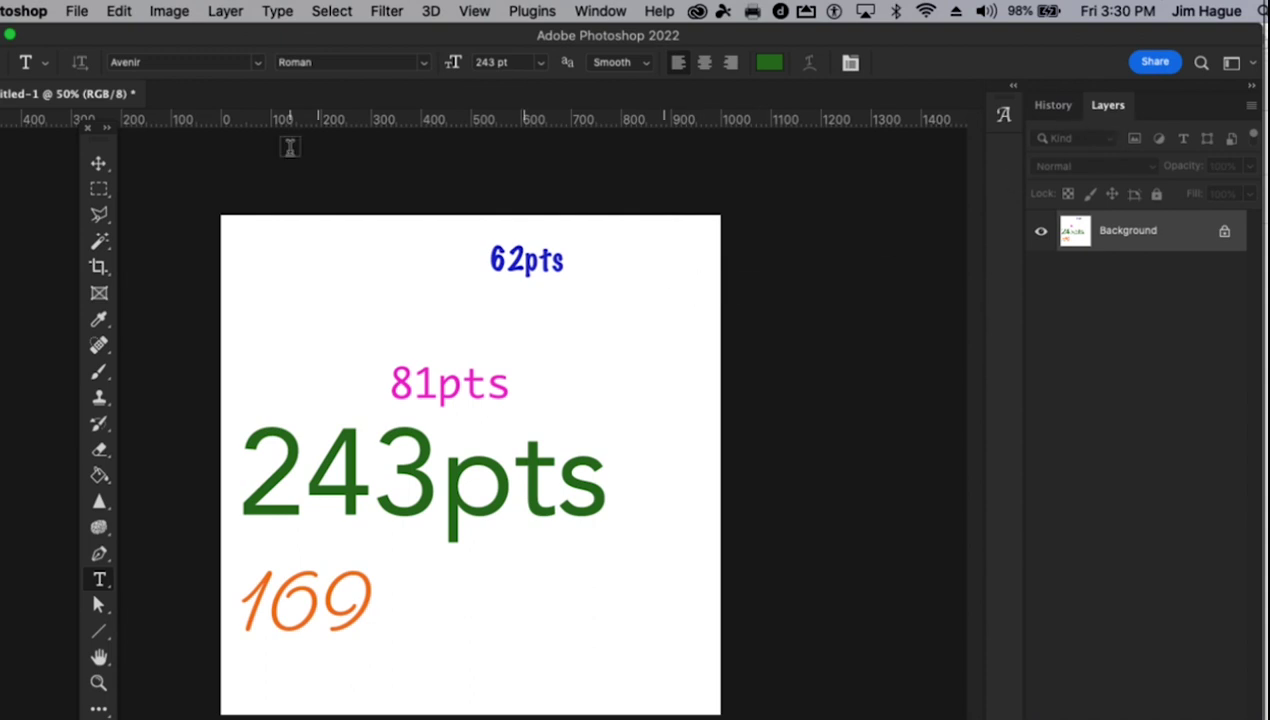
{"action": "left_click", "coordinate": [77, 11]}
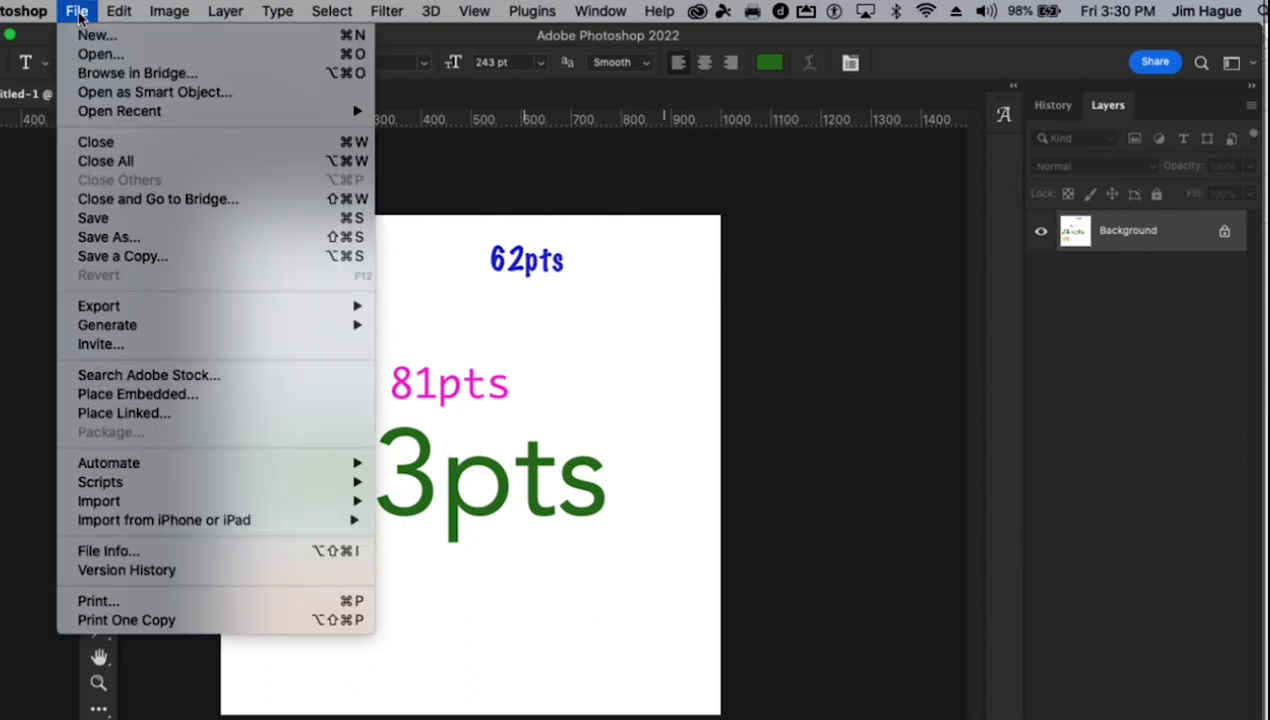
Save a JPEG copy named worldcloud.jpg in the Summer2022 folder
{"action": "left_click", "coordinate": [131, 234]}
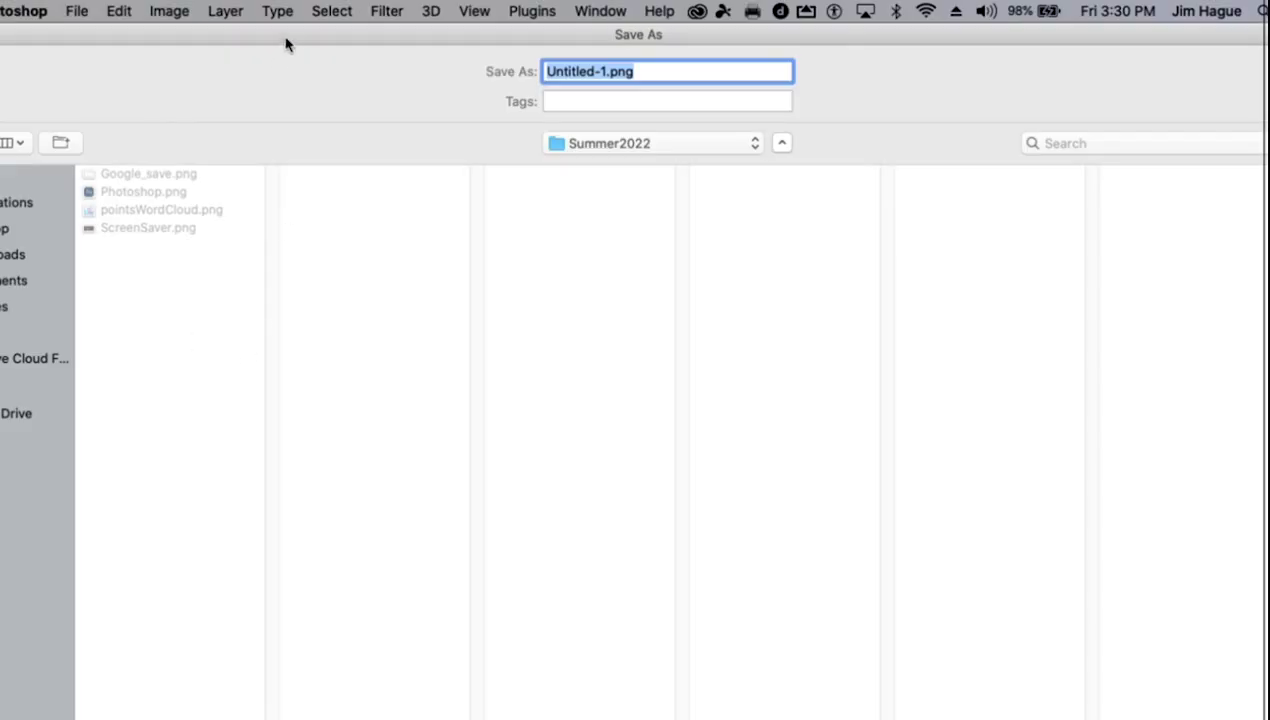
{"action": "left_click_drag", "start_coordinate": [286, 40], "coordinate": [442, 48]}
{"action": "left_click", "coordinate": [700, 70]}
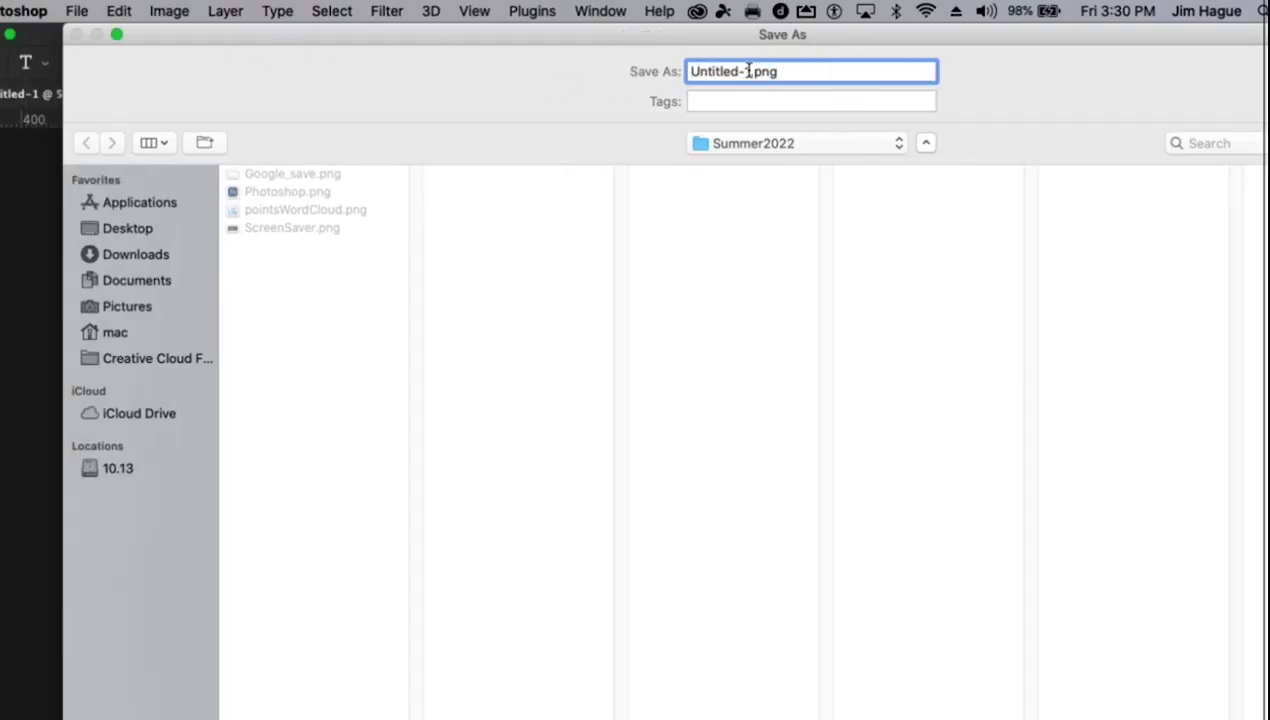
{"action": "left_click_drag", "start_coordinate": [750, 70], "coordinate": [632, 71]}
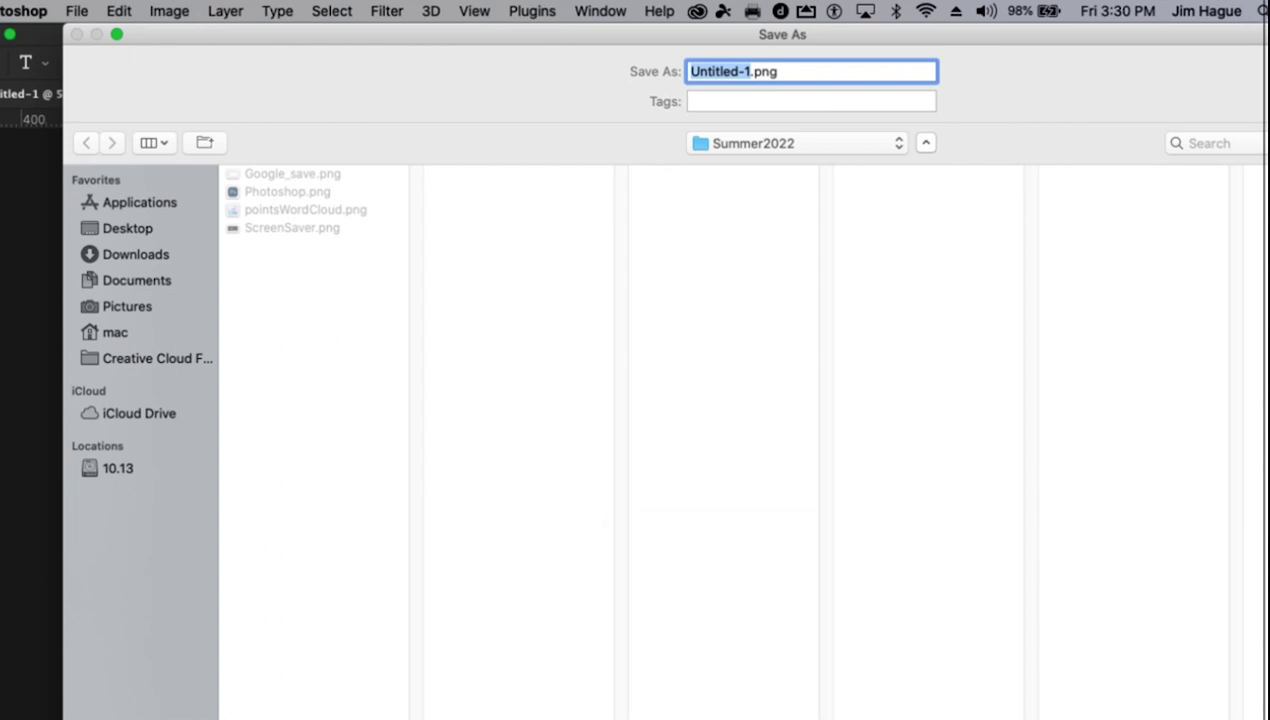
{"action": "left_click_drag", "start_coordinate": [527, 34], "coordinate": [481, 42]}
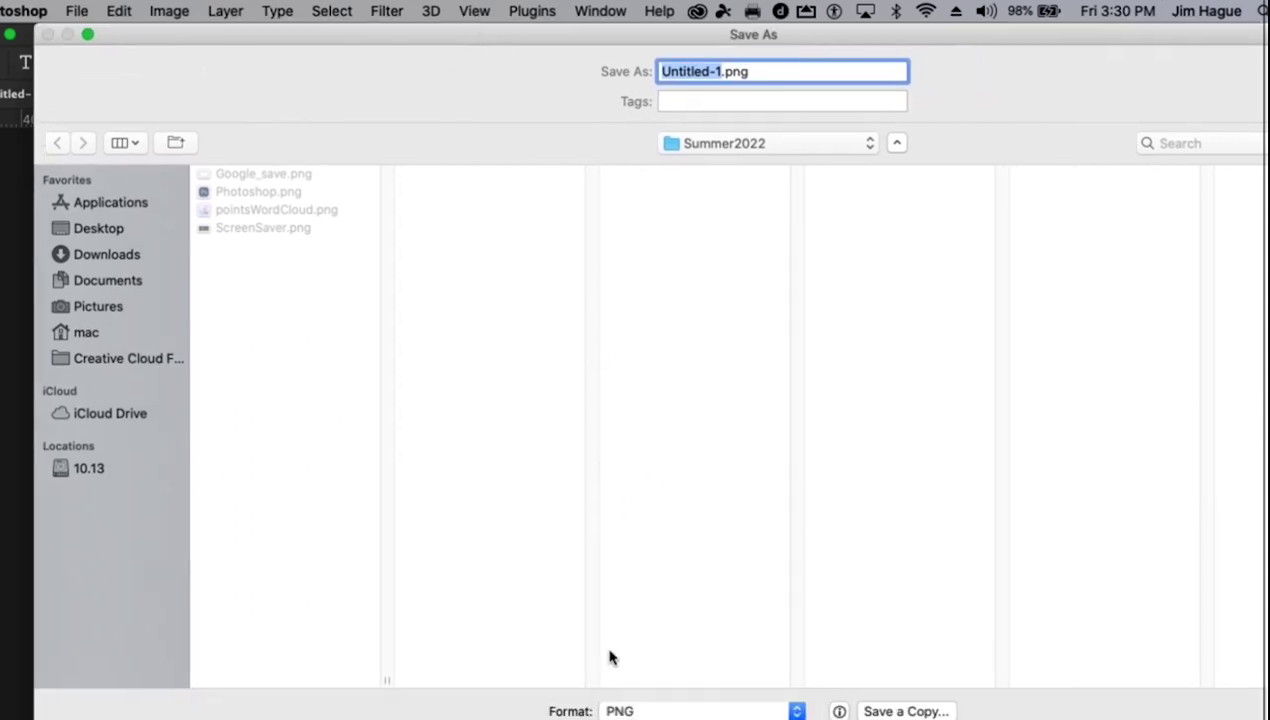
{"action": "left_click", "coordinate": [700, 711]}
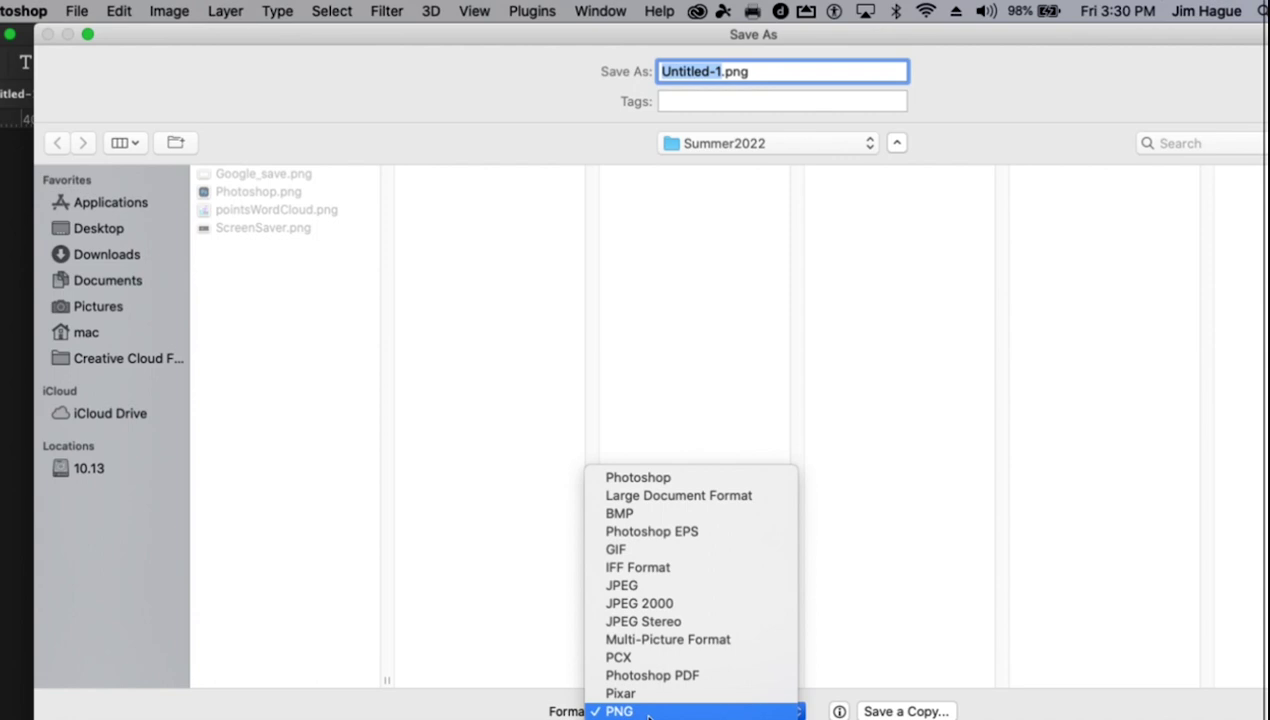
{"action": "left_click", "coordinate": [634, 592]}
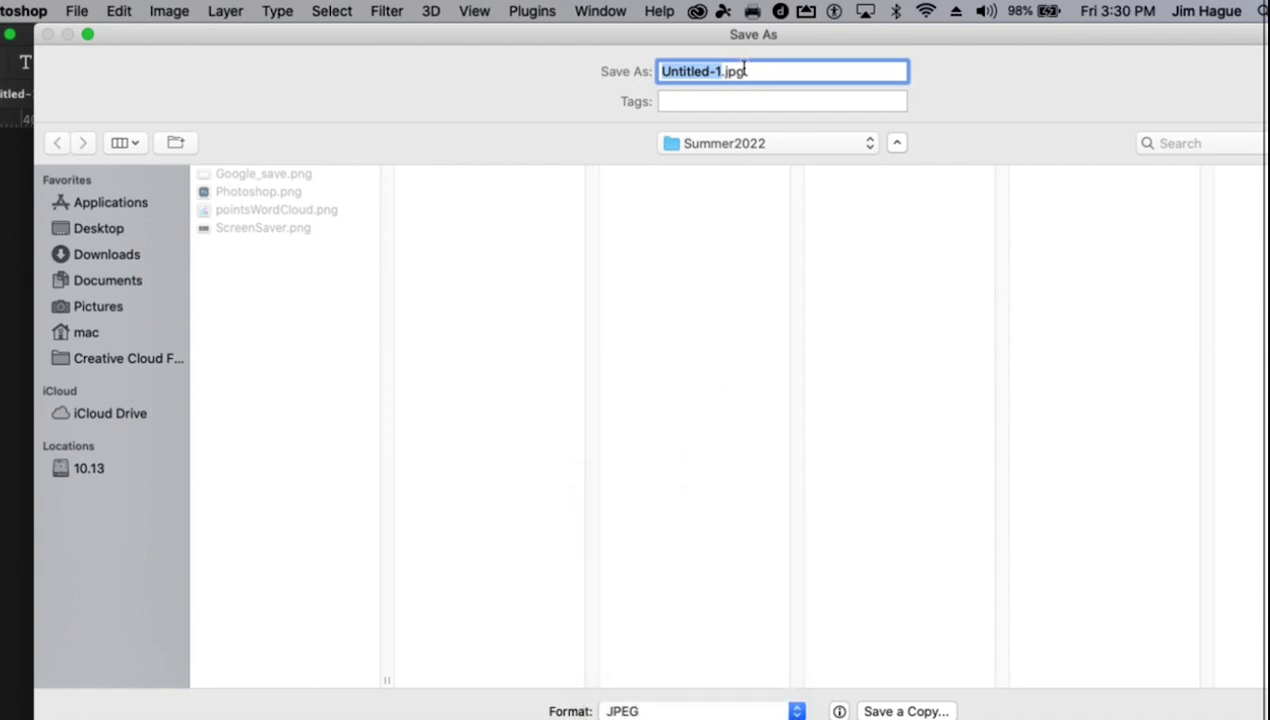
{"action": "type", "text": "worldcloud"}
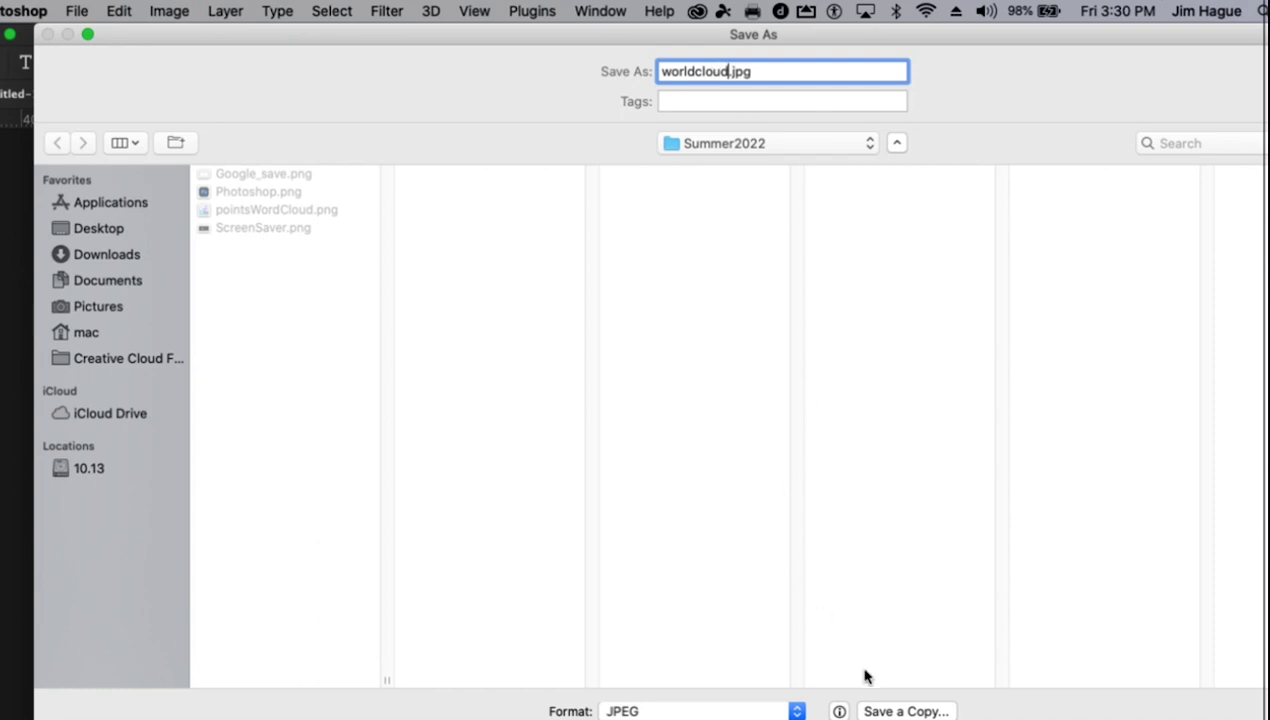
{"action": "left_click", "coordinate": [903, 710]}
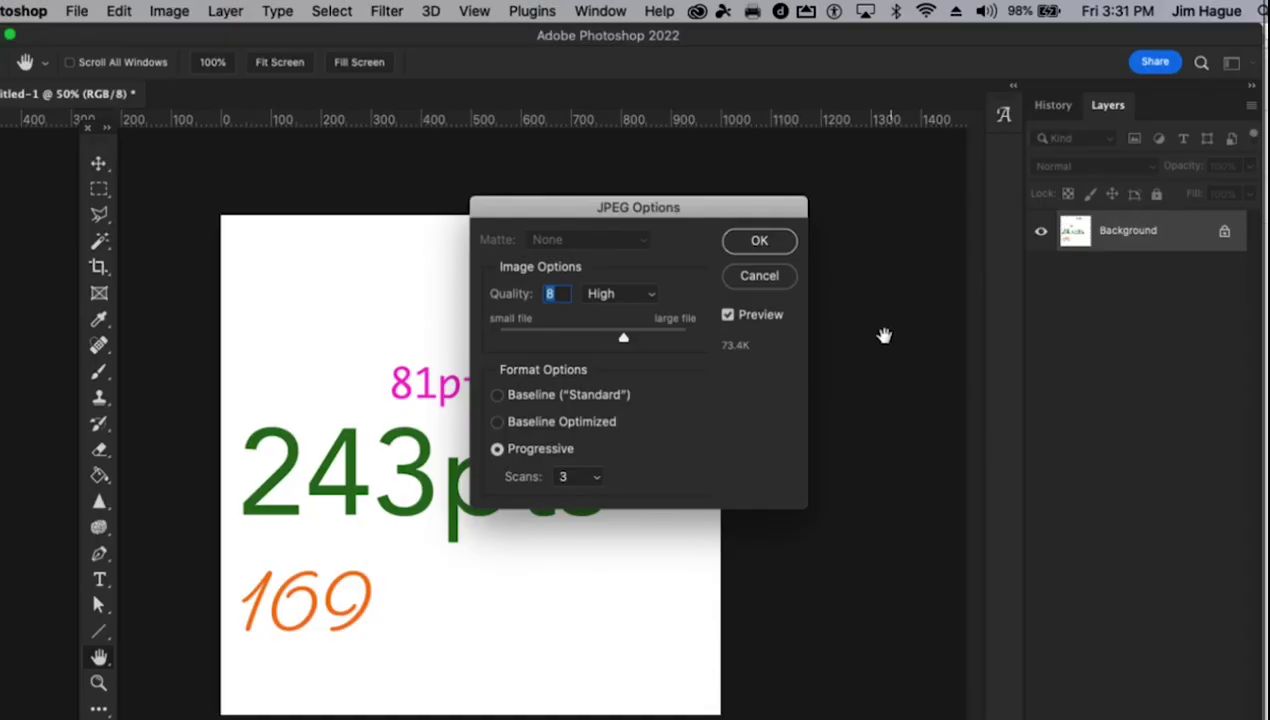
Accept the default JPEG options to finish saving worldcloud.jpg
{"action": "left_click", "coordinate": [759, 241]}
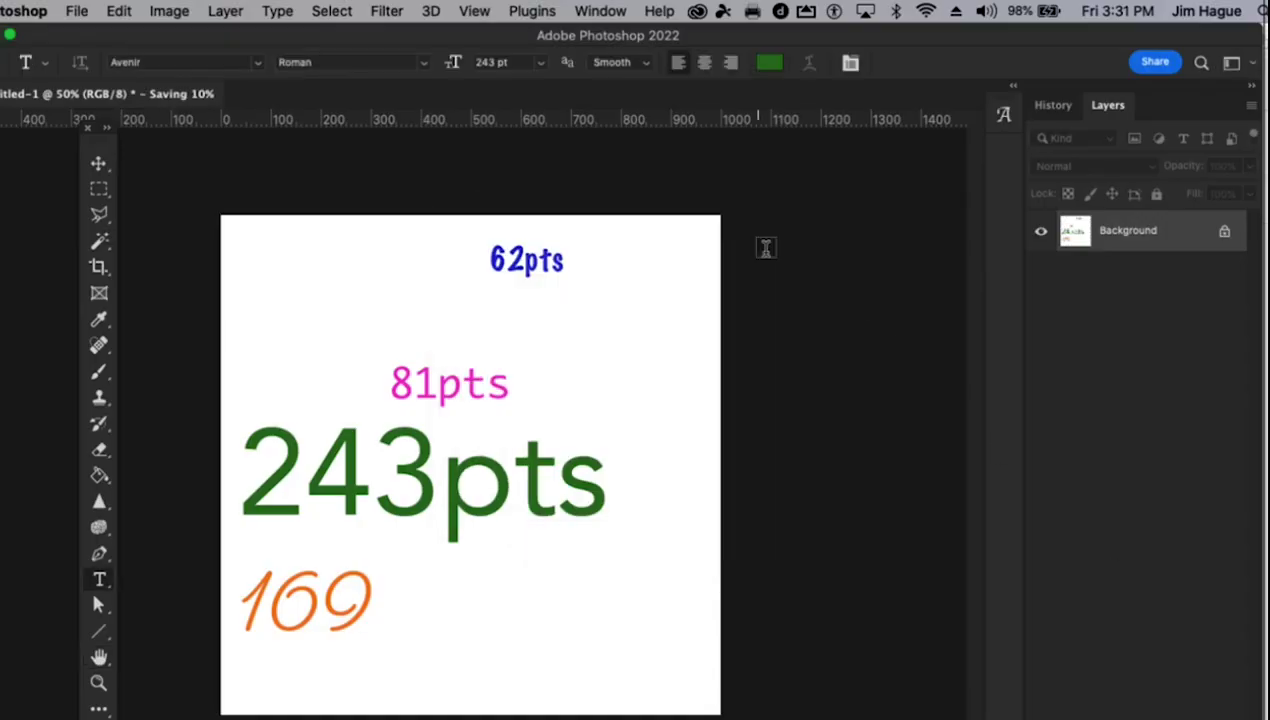
{"action": "left_click_drag", "start_coordinate": [311, 40], "coordinate": [350, 40]}
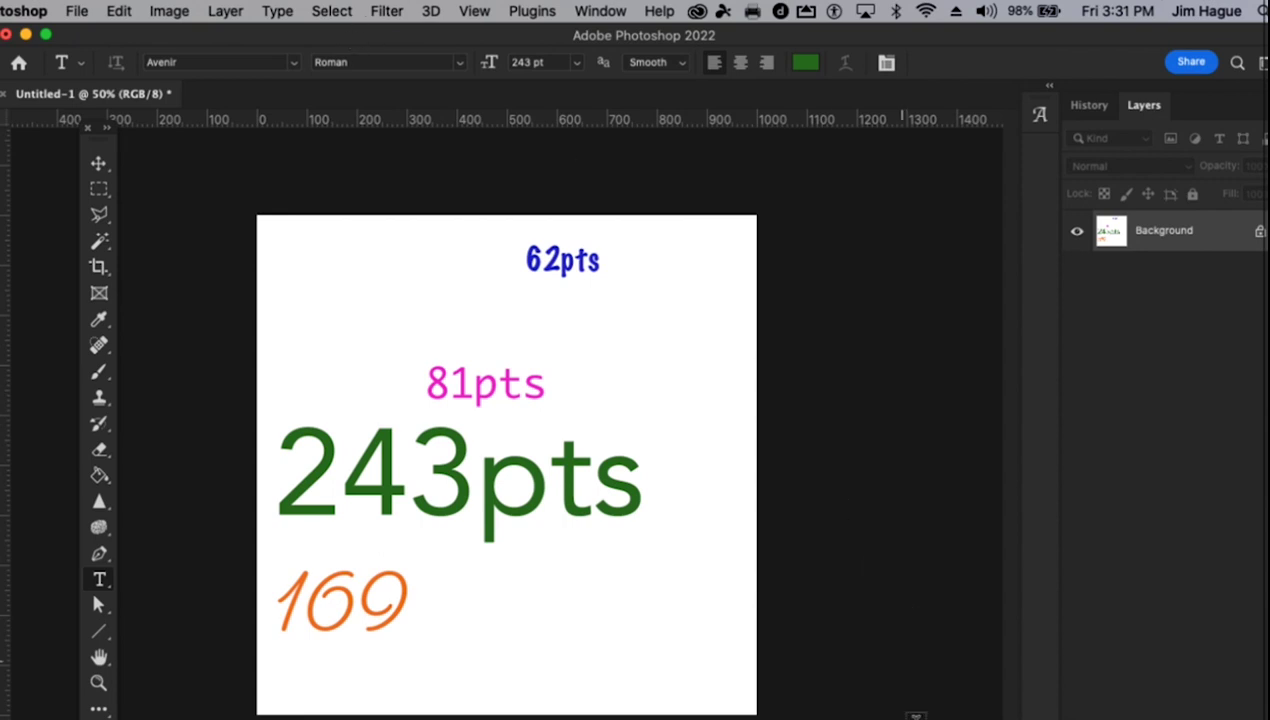